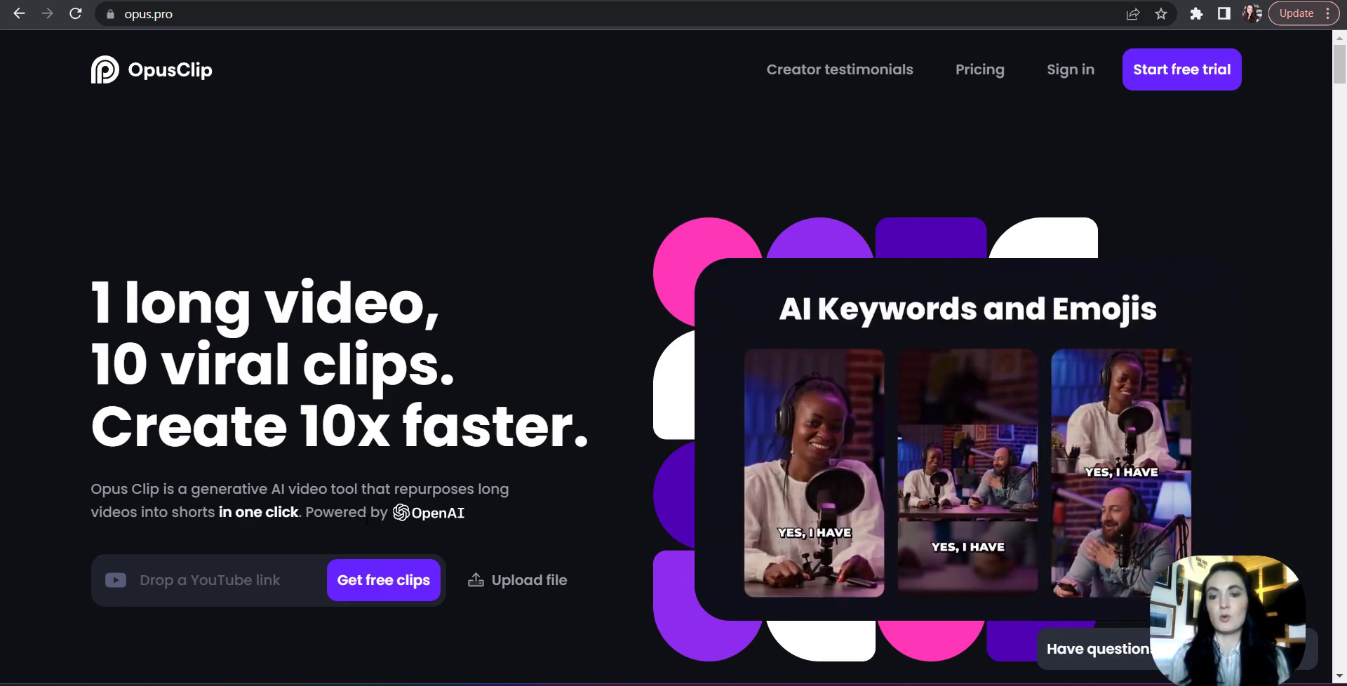
Look over the OpusClip landing page and sign in to the account
scroll(544, 479, "down", 1)
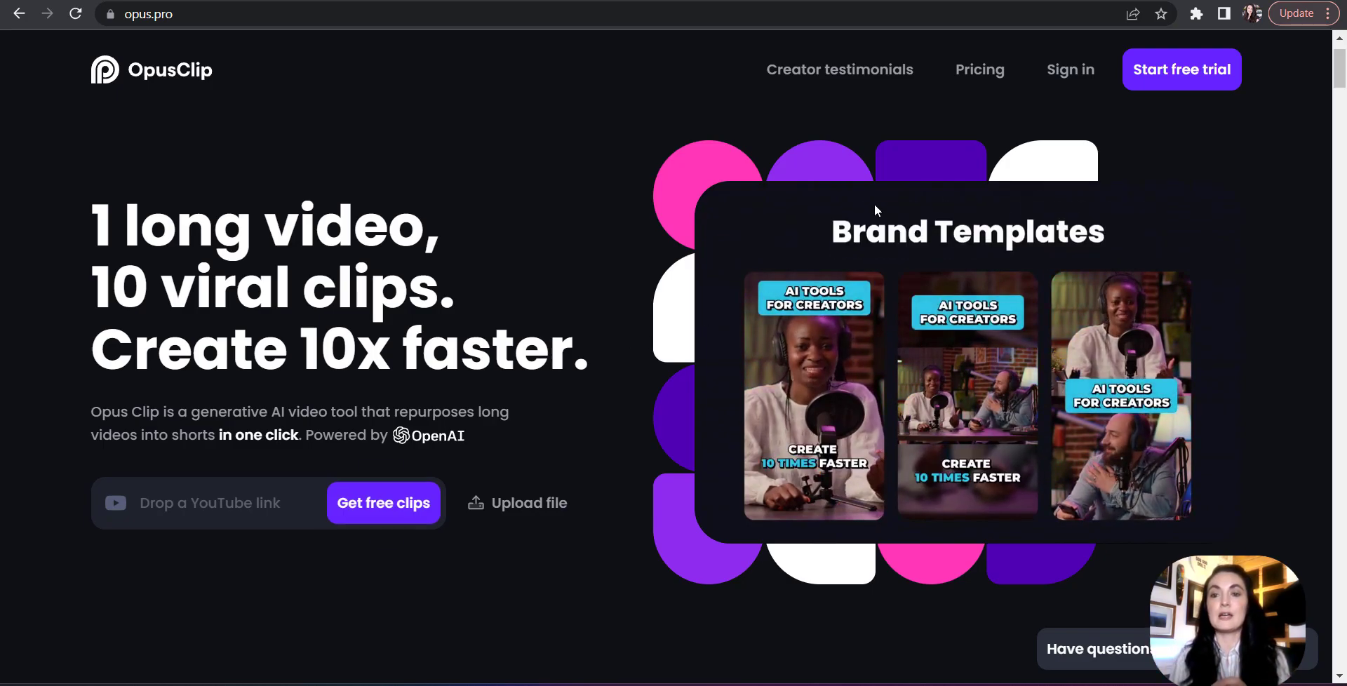
scroll(897, 174, "down", 5)
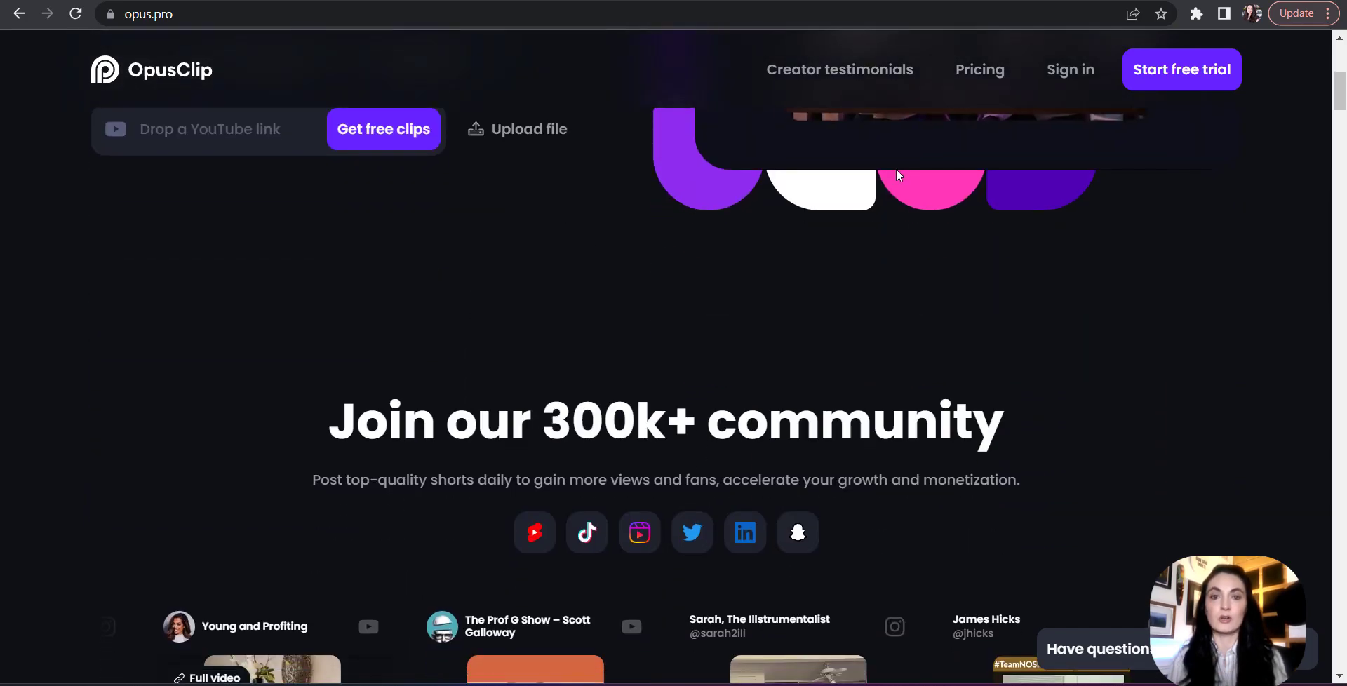
scroll(896, 174, "down", 2)
scroll(896, 174, "up", 4)
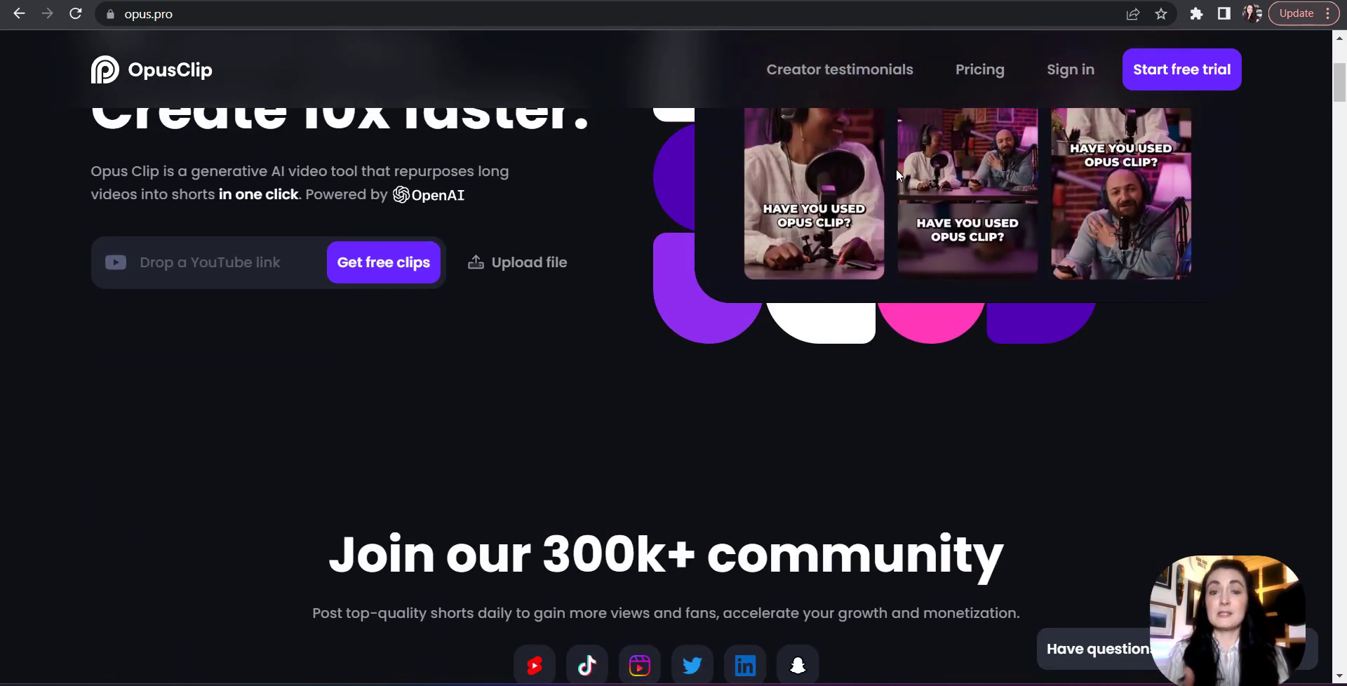
scroll(896, 174, "up", 4)
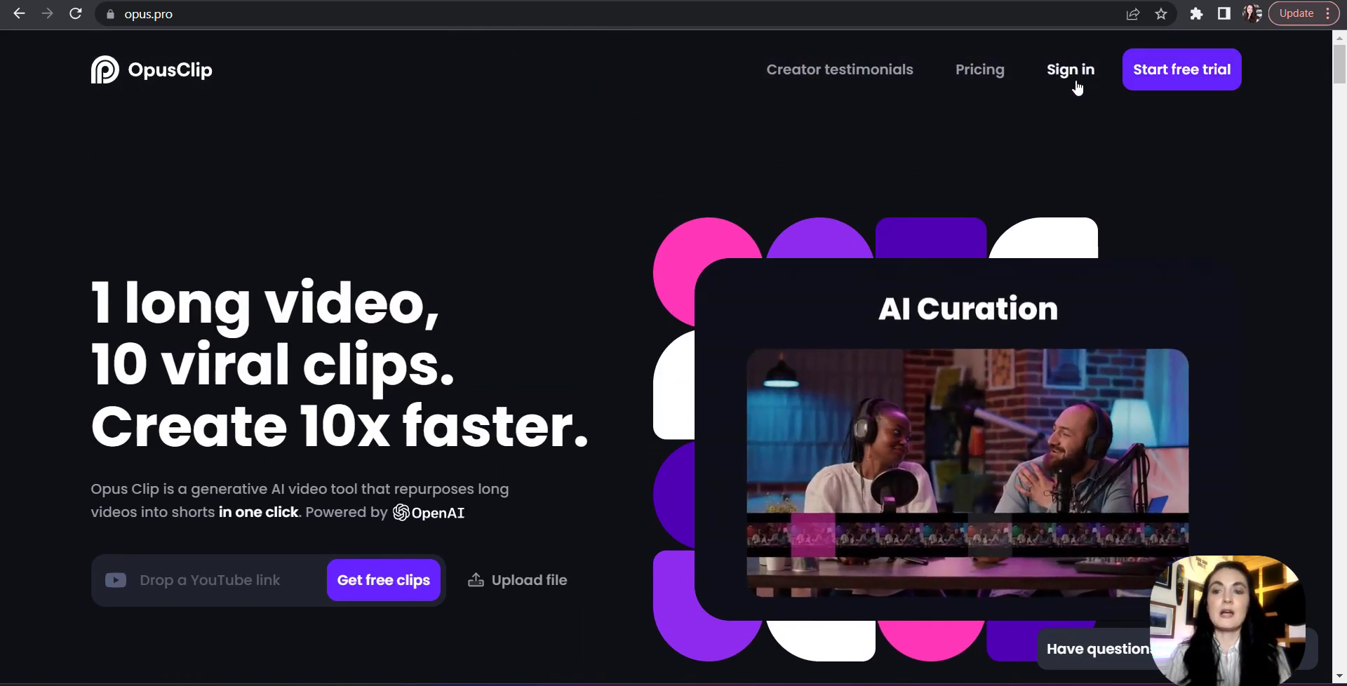
left_click(1076, 84)
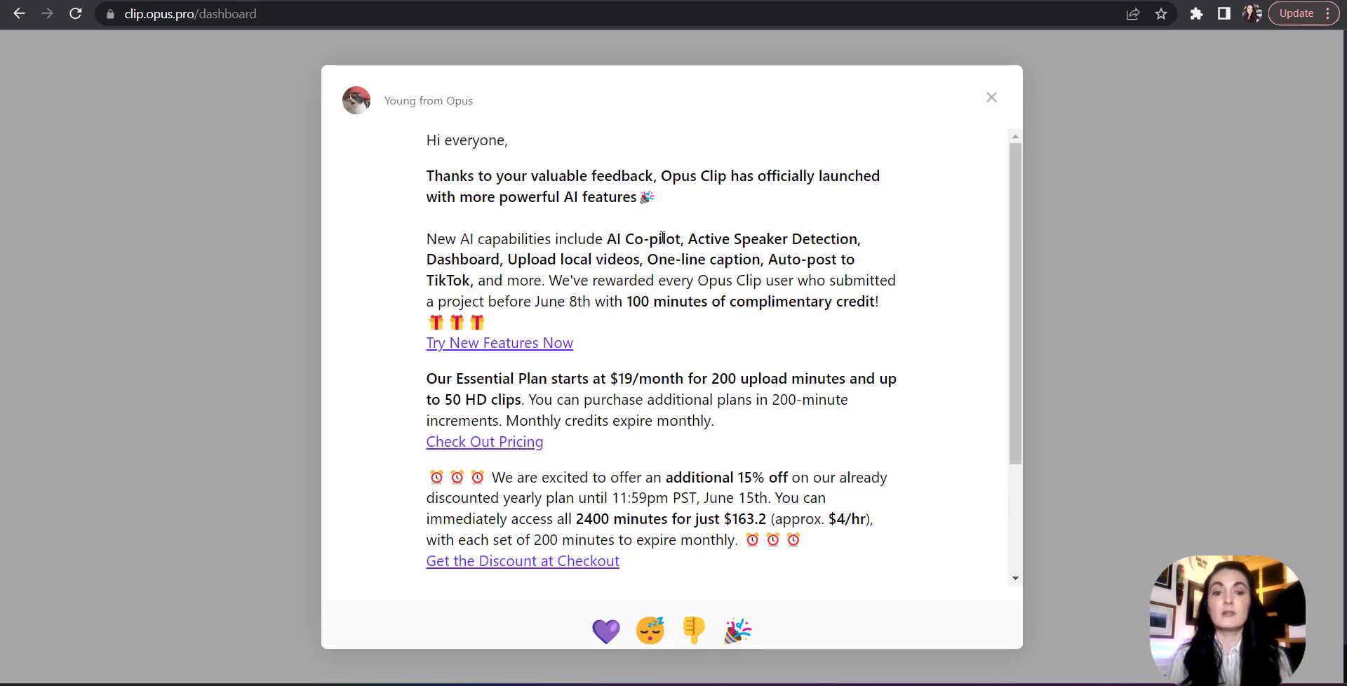
Read the launch announcement, then open the pricing page and review the Essential, Pro and Enterprise plans
scroll(662, 238, "down", 1)
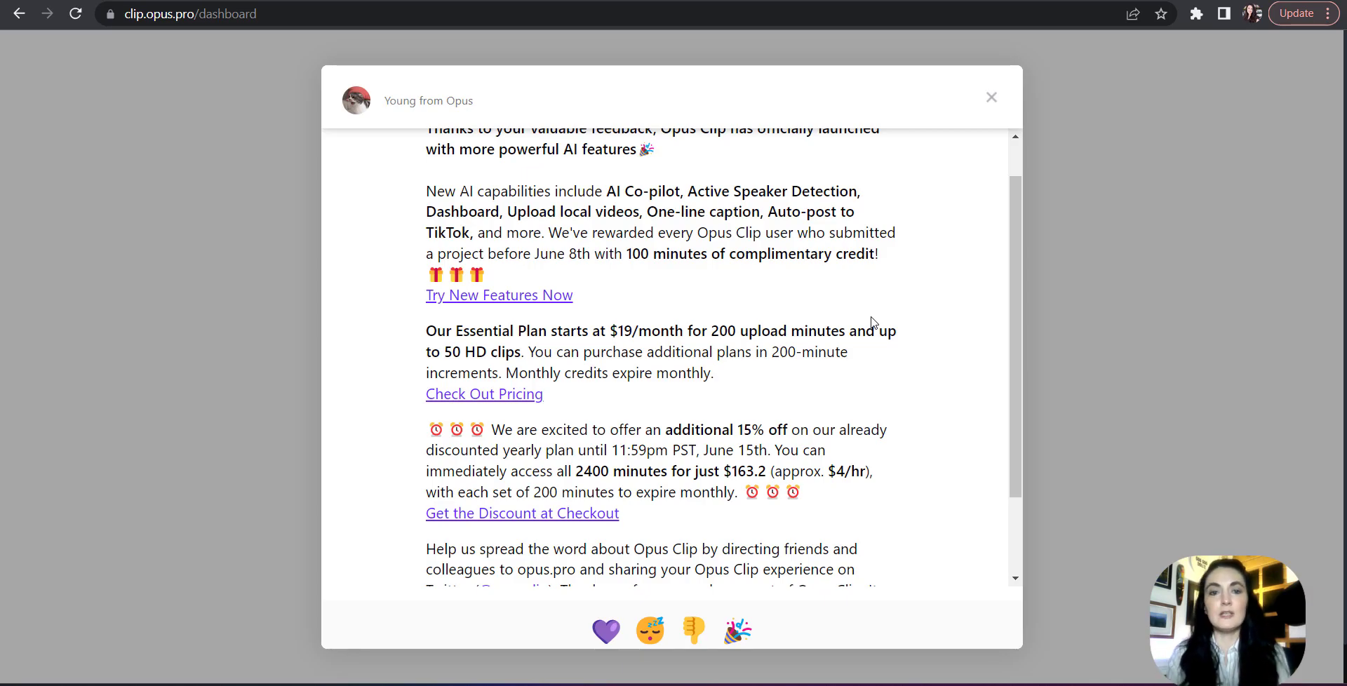
scroll(874, 322, "down", 2)
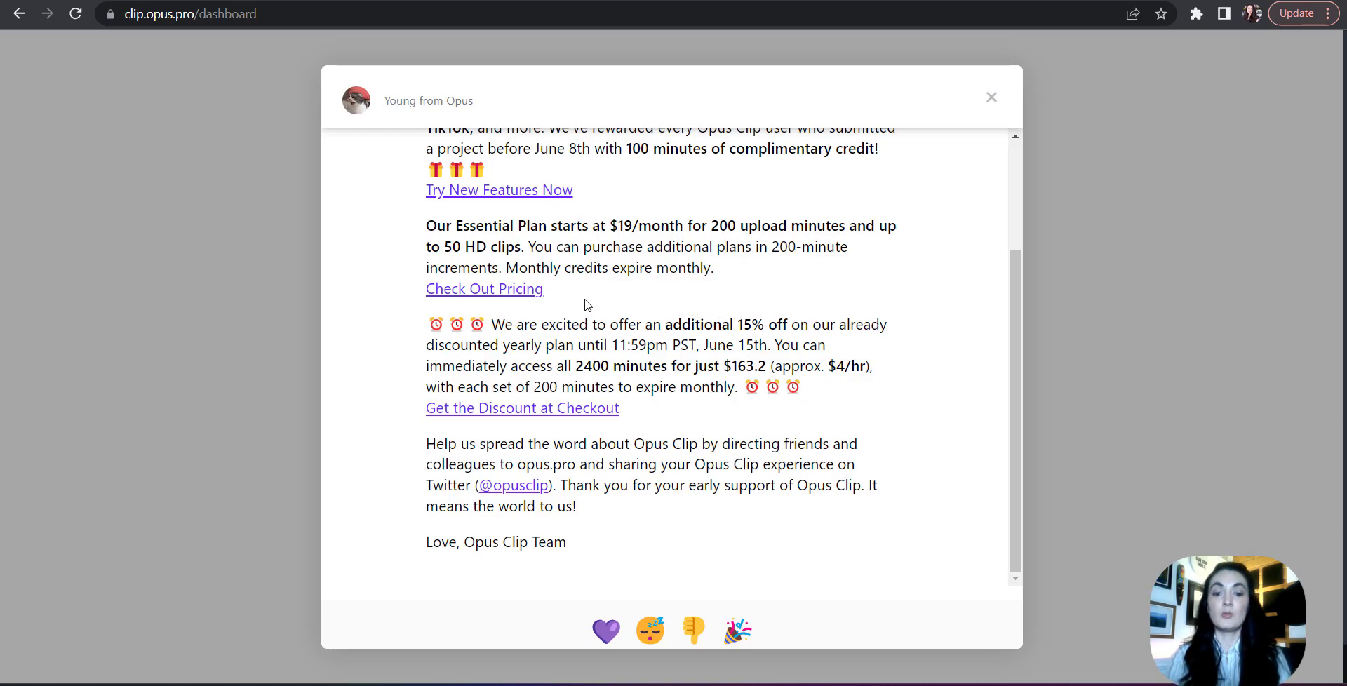
left_click(526, 292)
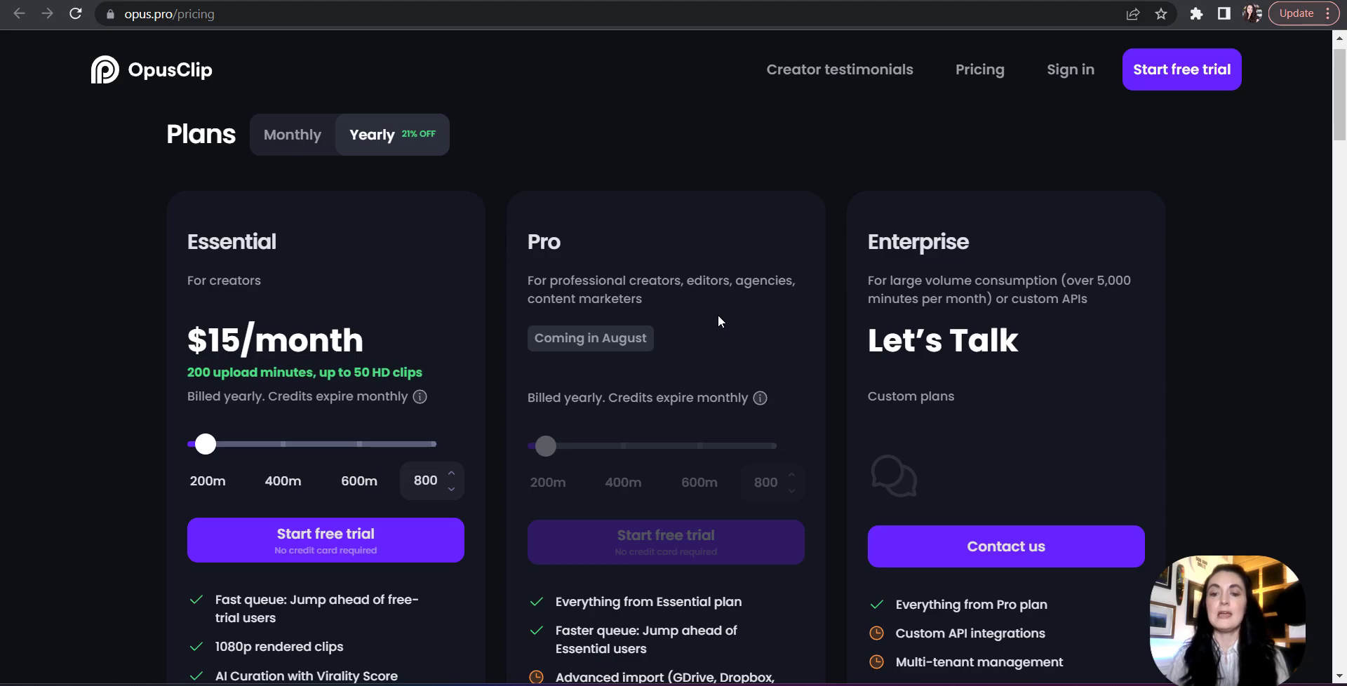
scroll(718, 317, "down", 2)
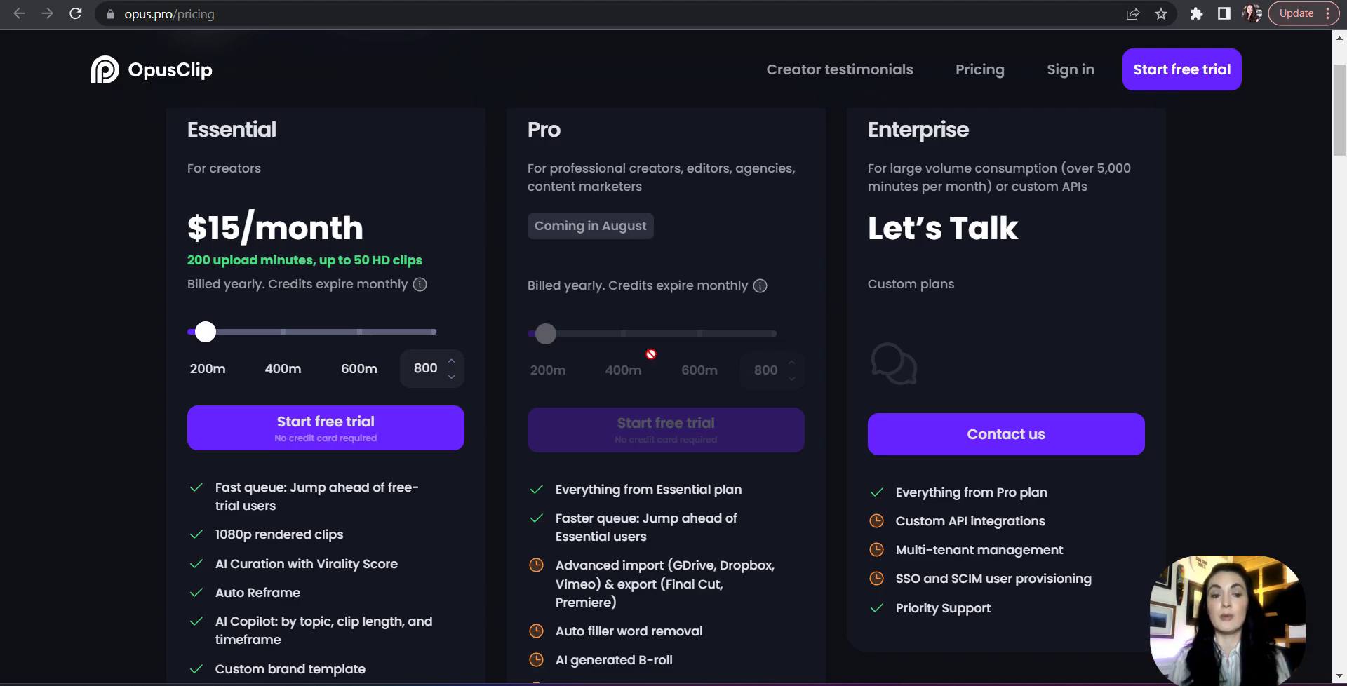
Subscribe to the Essential plan with monthly billing at $19 USD/month and return to the dashboard
left_click(427, 429)
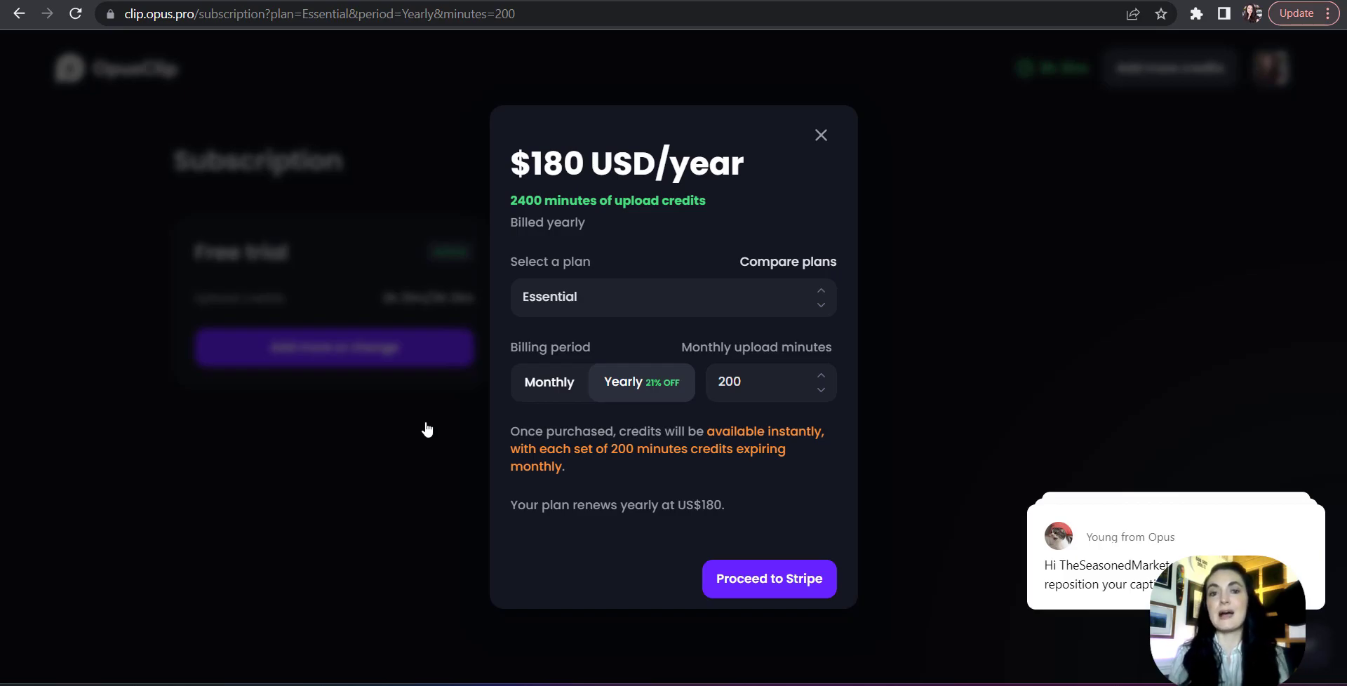
left_click(427, 429)
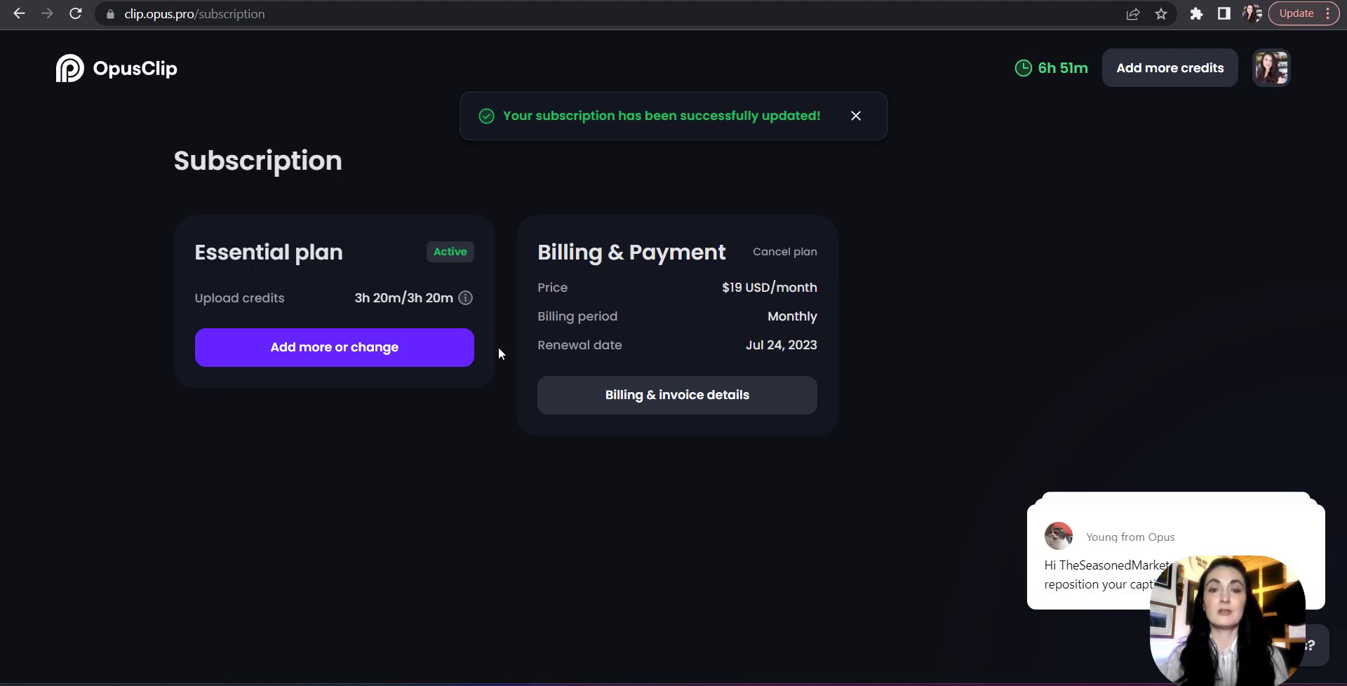
mouse_move(466, 298)
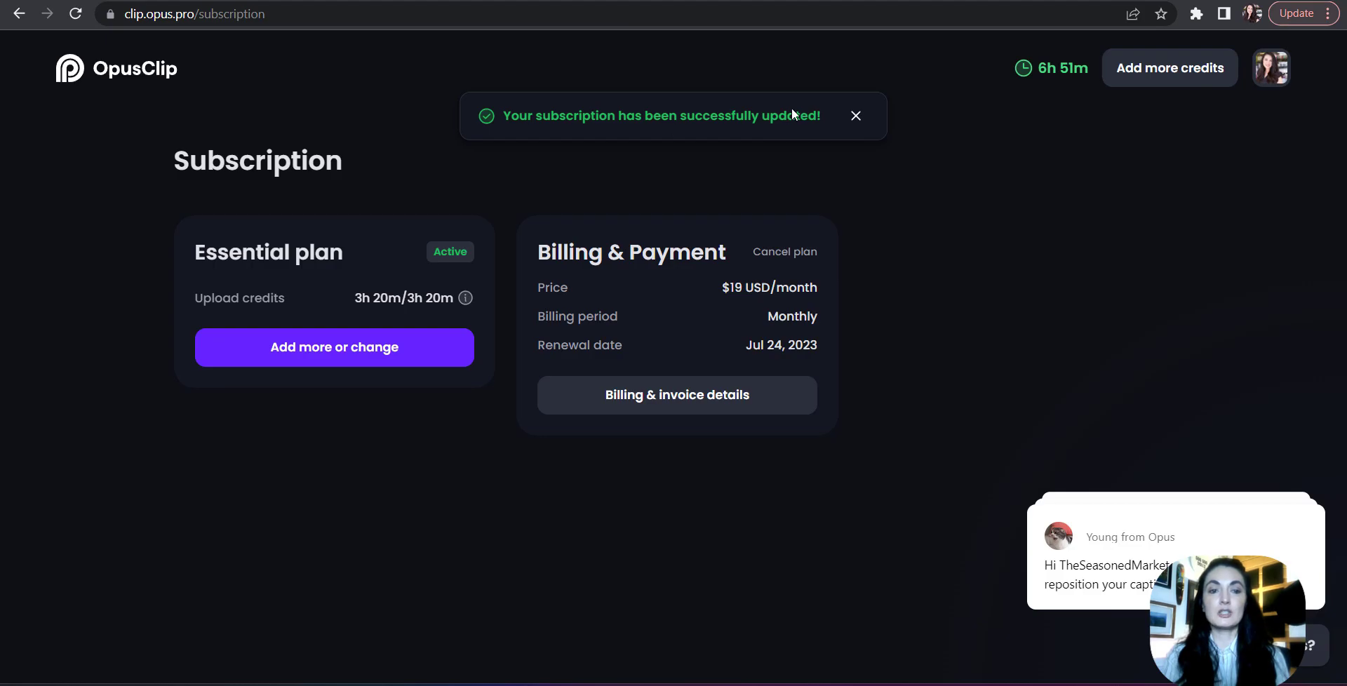
left_click(146, 79)
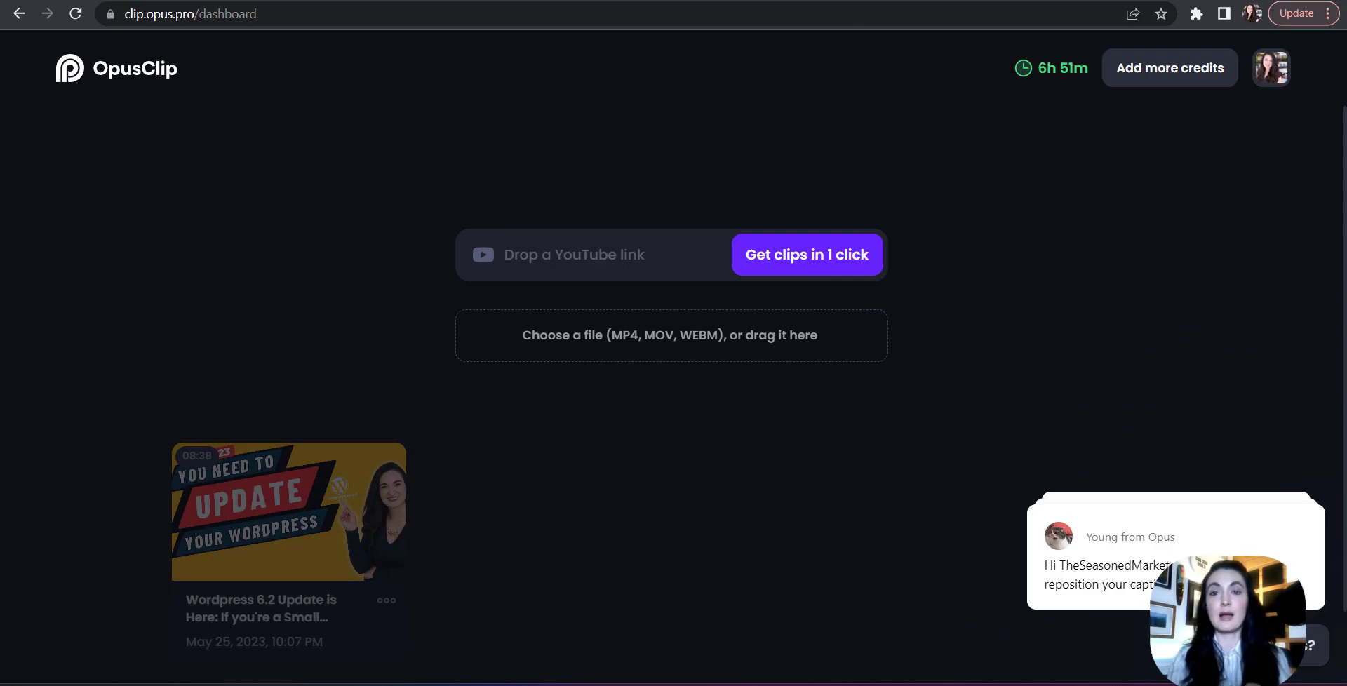
Switch to YouTube and copy the share link of the video "Where to Find Pop-Ups Craft Fairs or Events to Participate In"
key("ctrl+Tab")
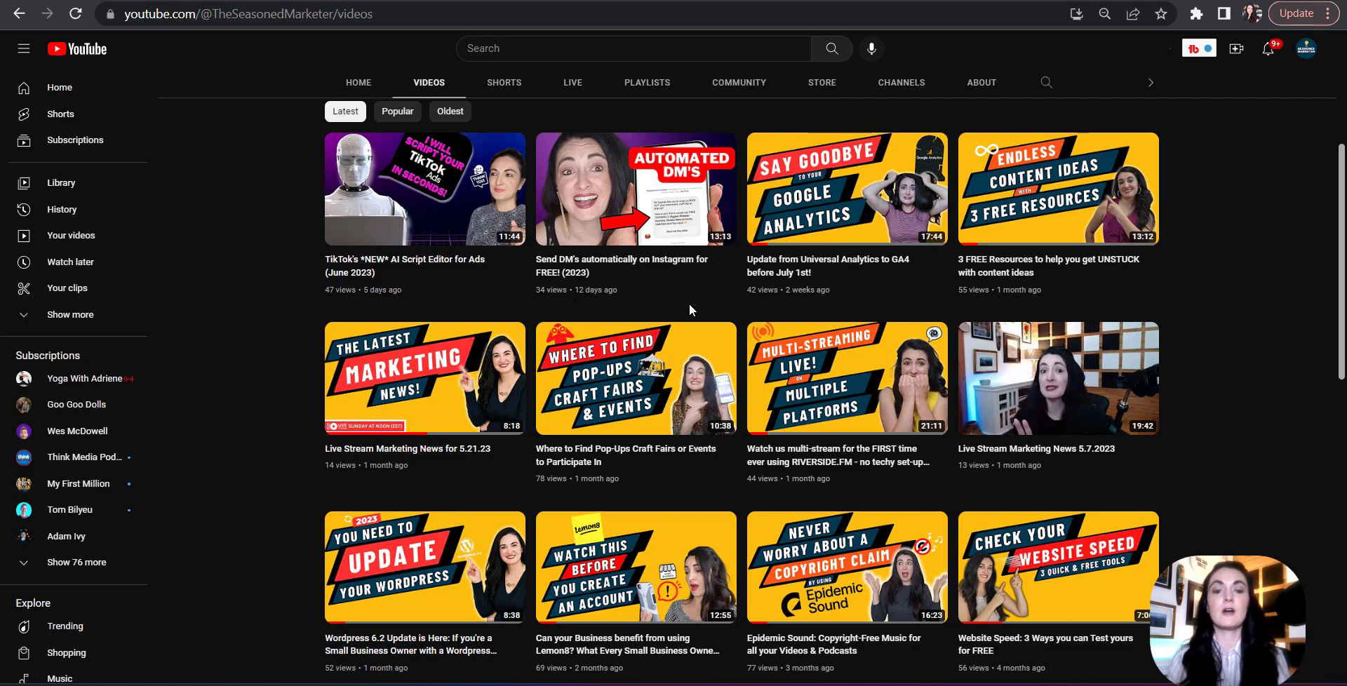
mouse_move(649, 390)
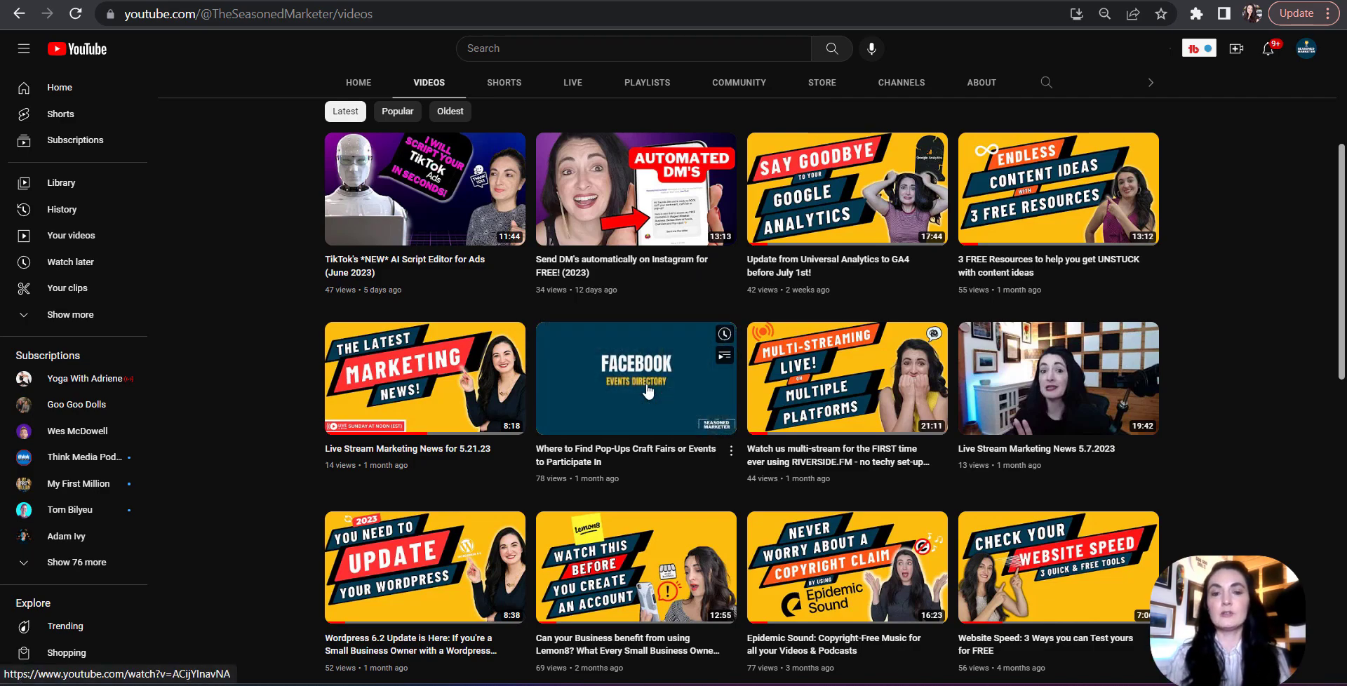
left_click(730, 453)
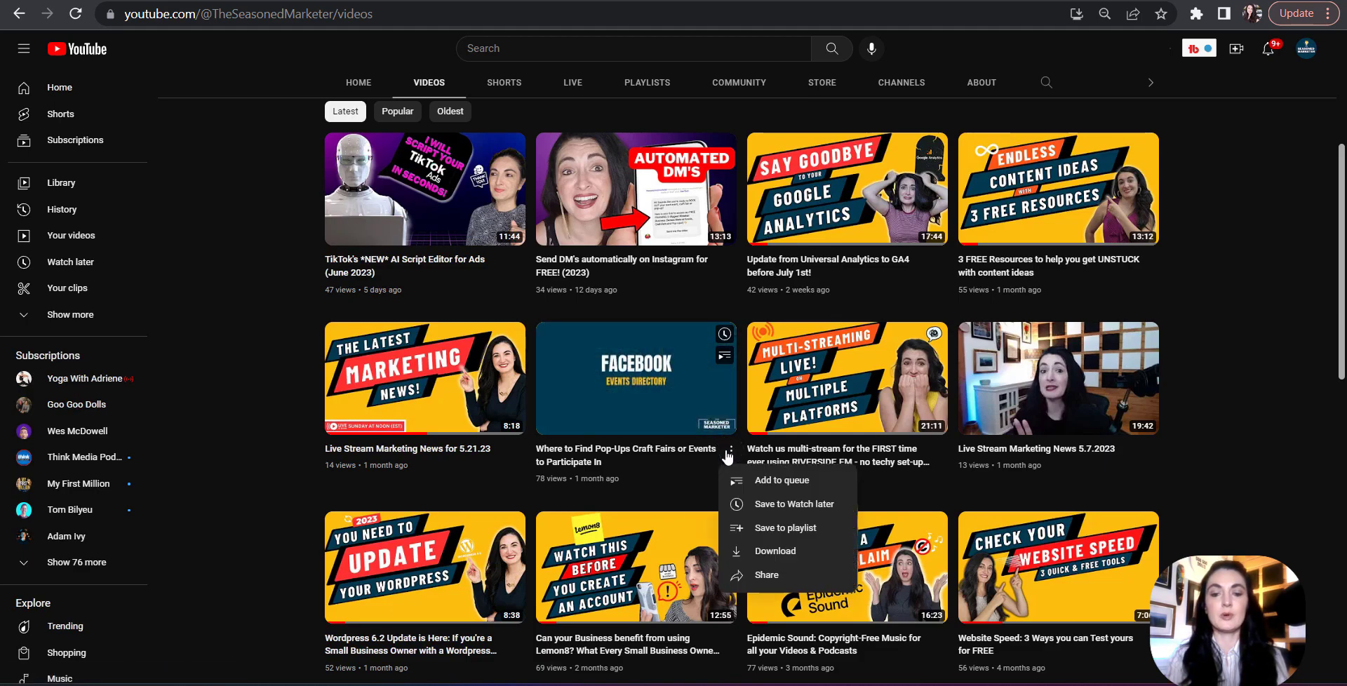
left_click(768, 575)
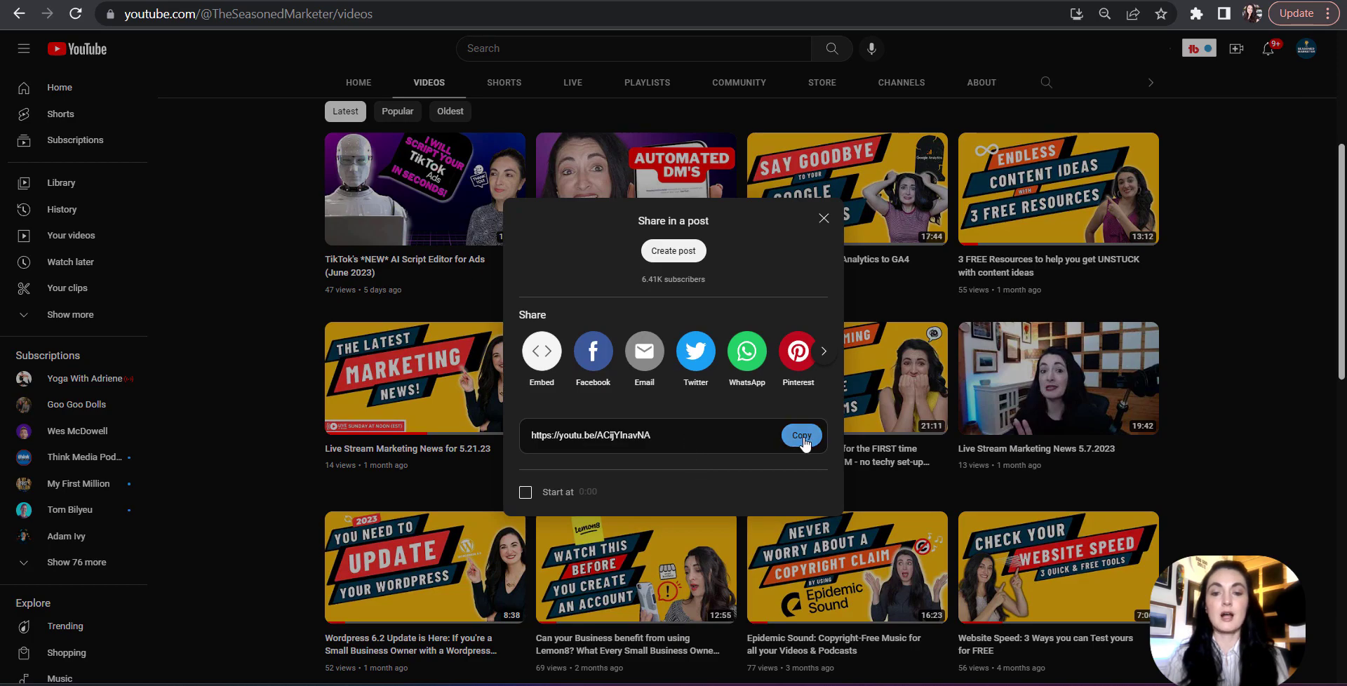
left_click(803, 436)
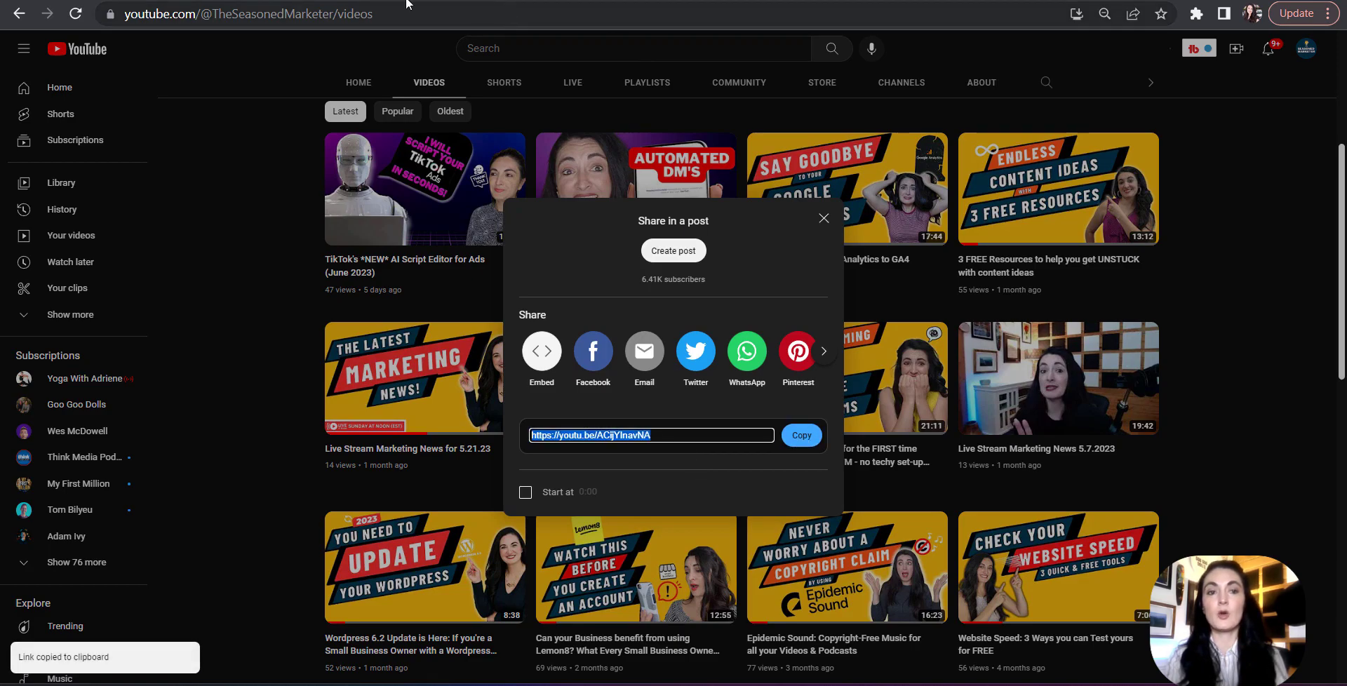
Switch back to OpusClip, paste the copied YouTube link and generate clips from the video without AI Copilot
left_click(444, 6)
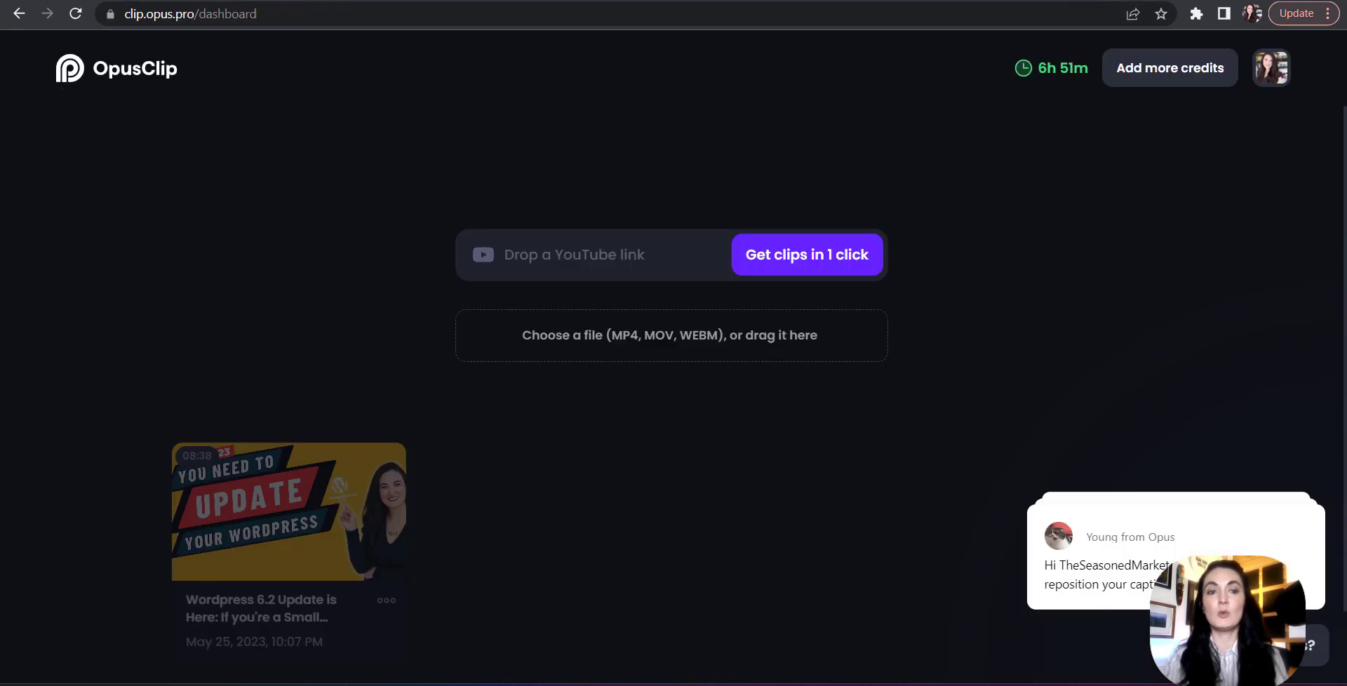
left_click(545, 258)
key("ctrl+v")
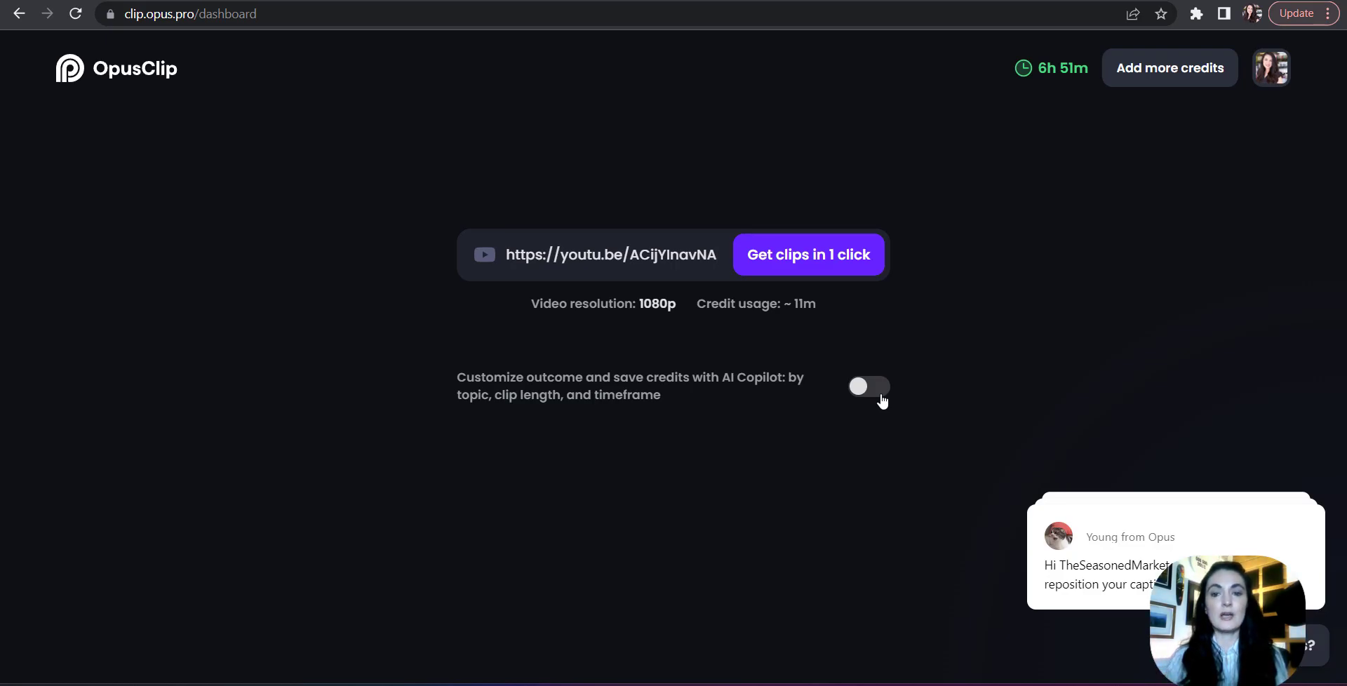
left_click(821, 258)
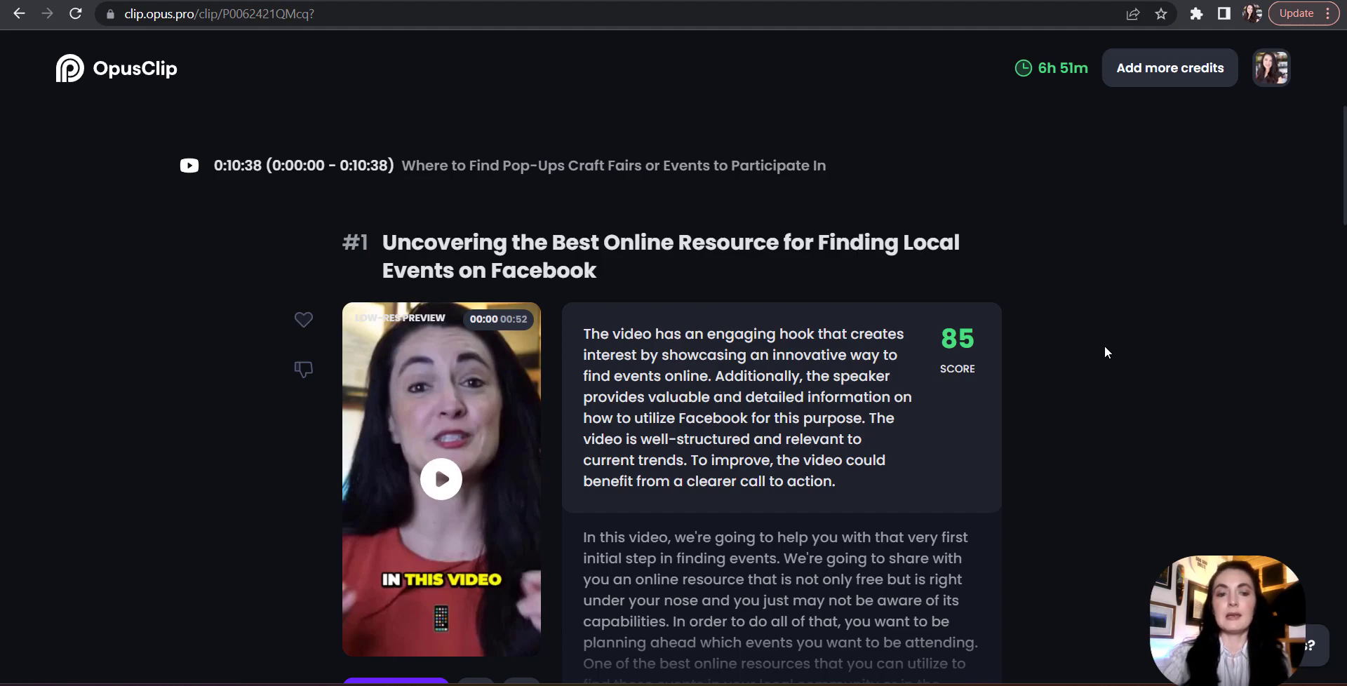
Examine all the generated clips, including their titles, scores, evaluations and transcripts
scroll(1105, 347, "down", 5)
scroll(1104, 351, "down", 20)
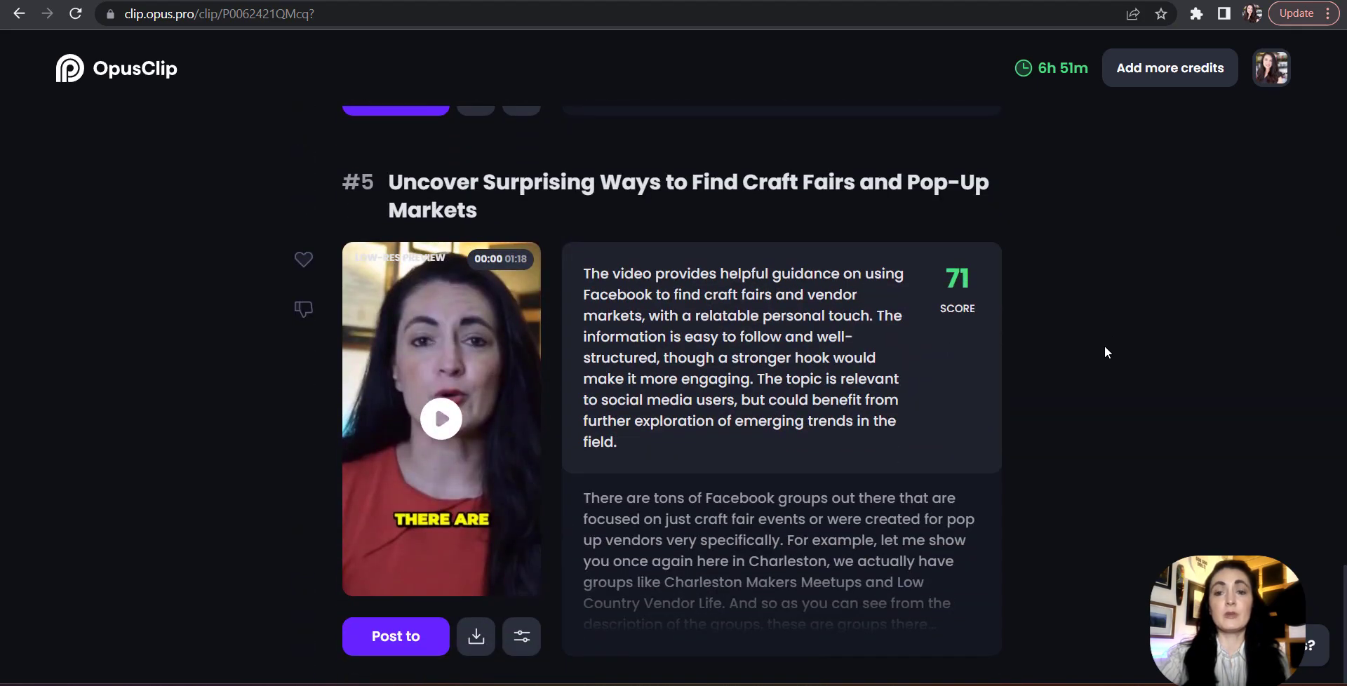
scroll(1105, 351, "up", 20)
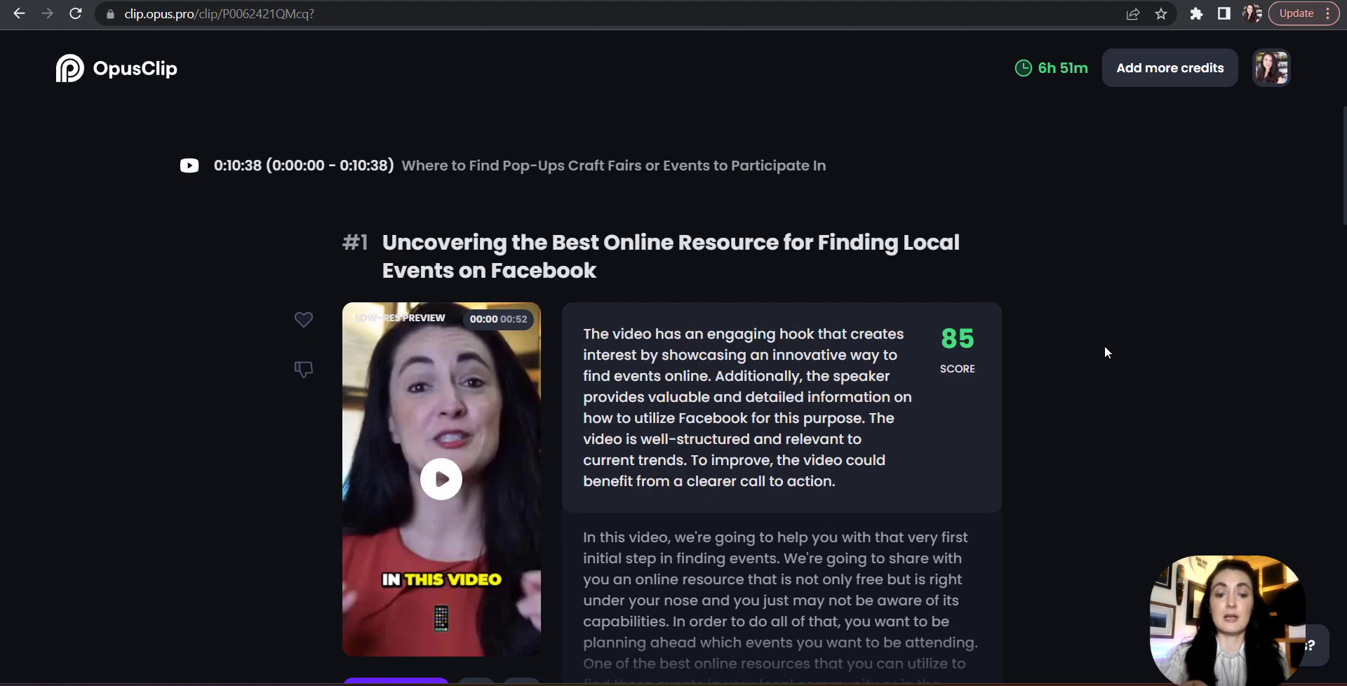
scroll(1105, 352, "down", 5)
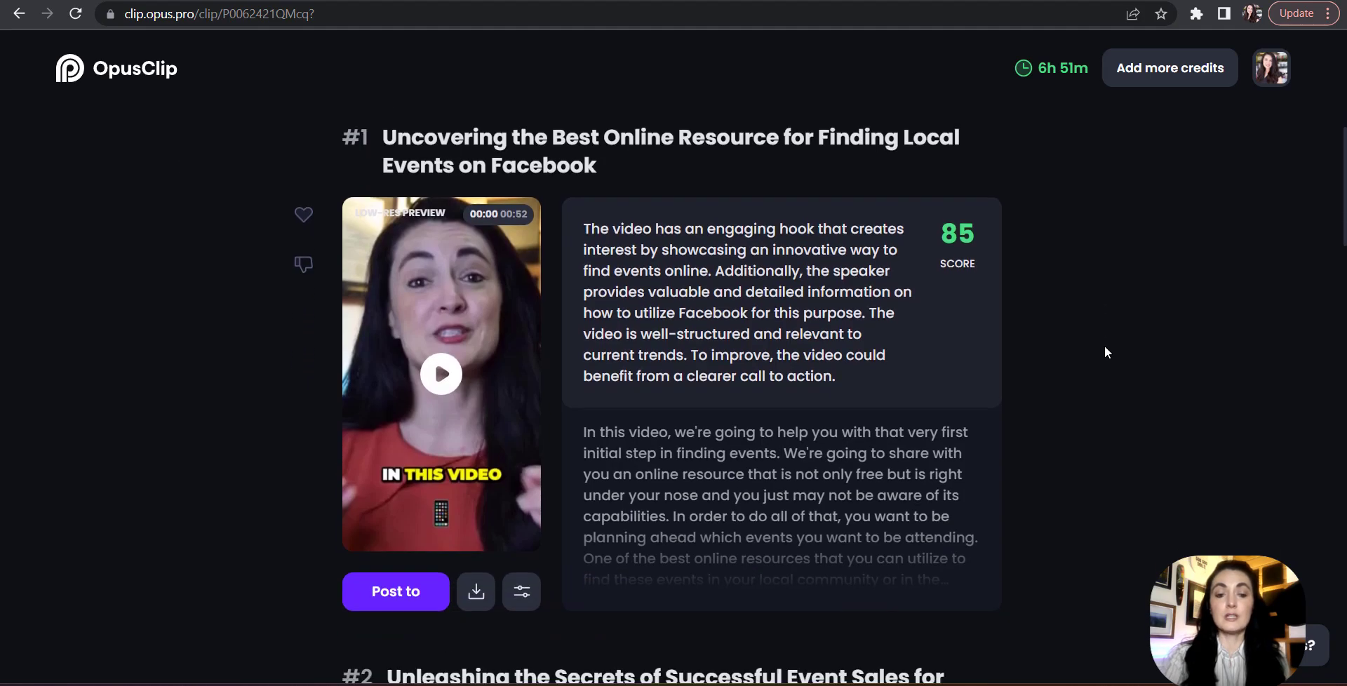
scroll(1105, 350, "down", 12)
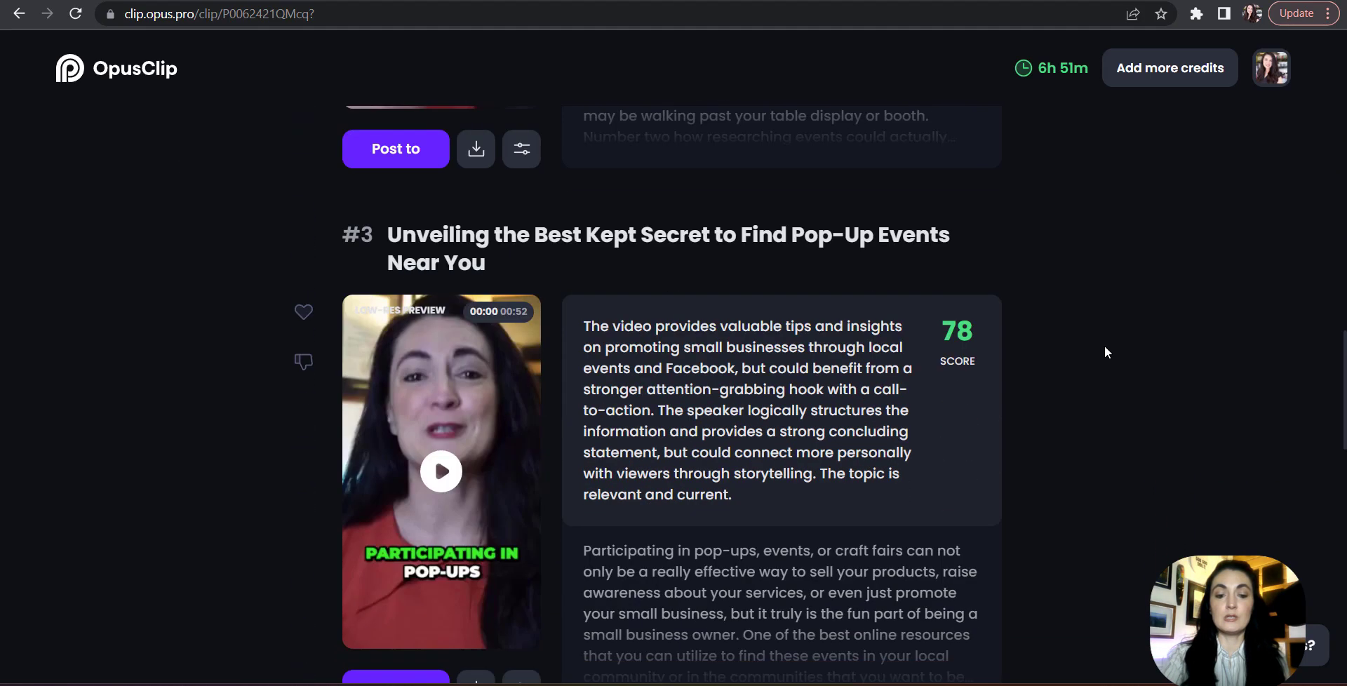
scroll(1105, 350, "down", 14)
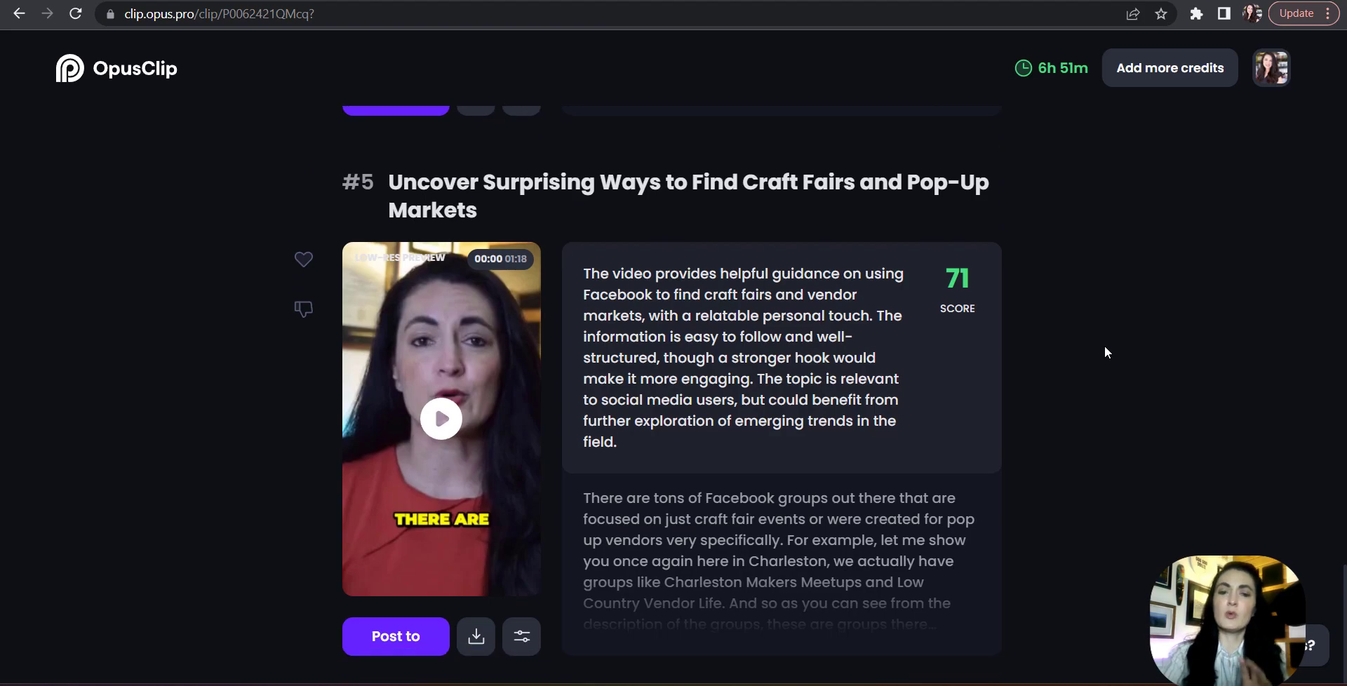
scroll(1105, 348, "up", 20)
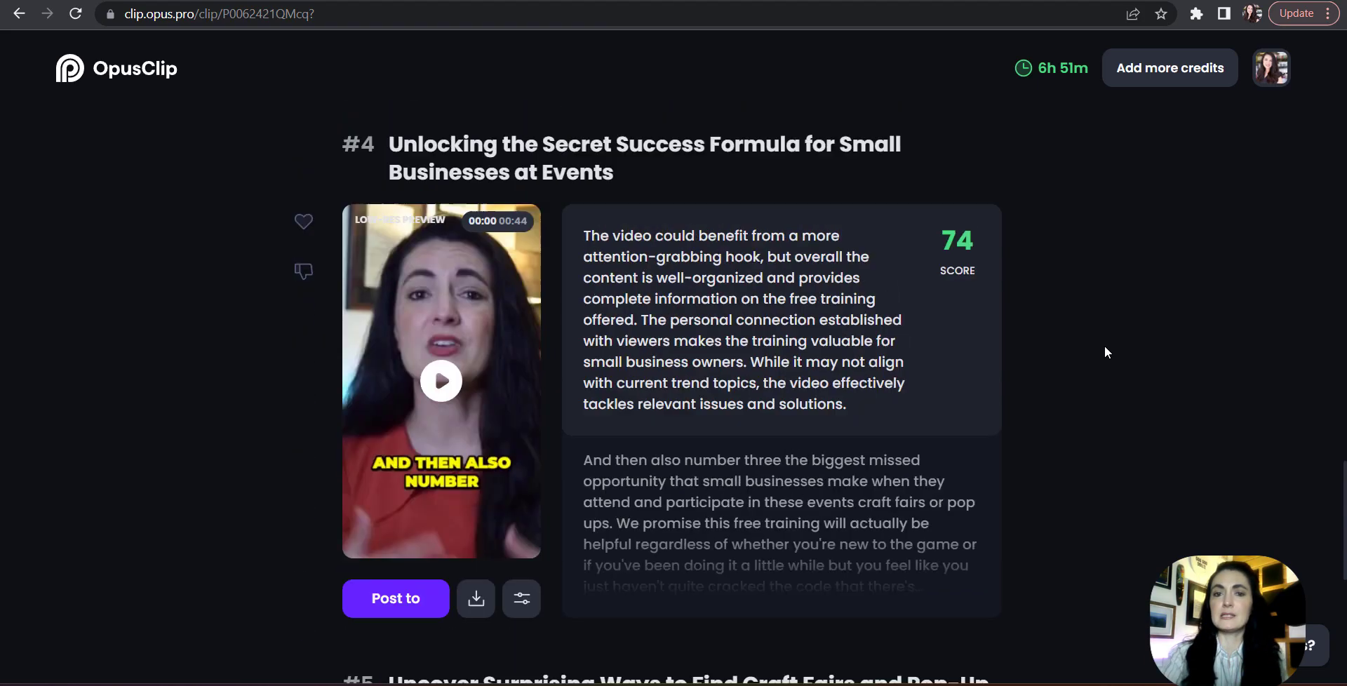
scroll(1105, 351, "up", 3)
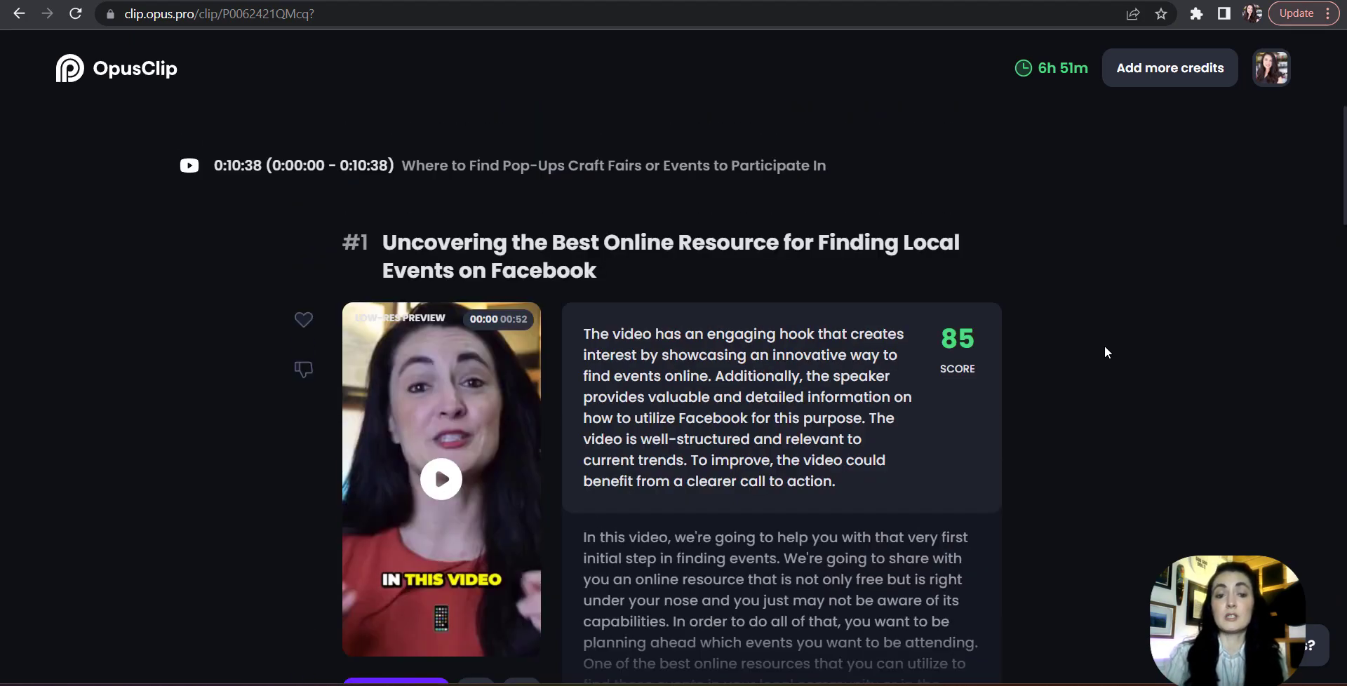
scroll(1105, 350, "down", 9)
scroll(1104, 351, "down", 14)
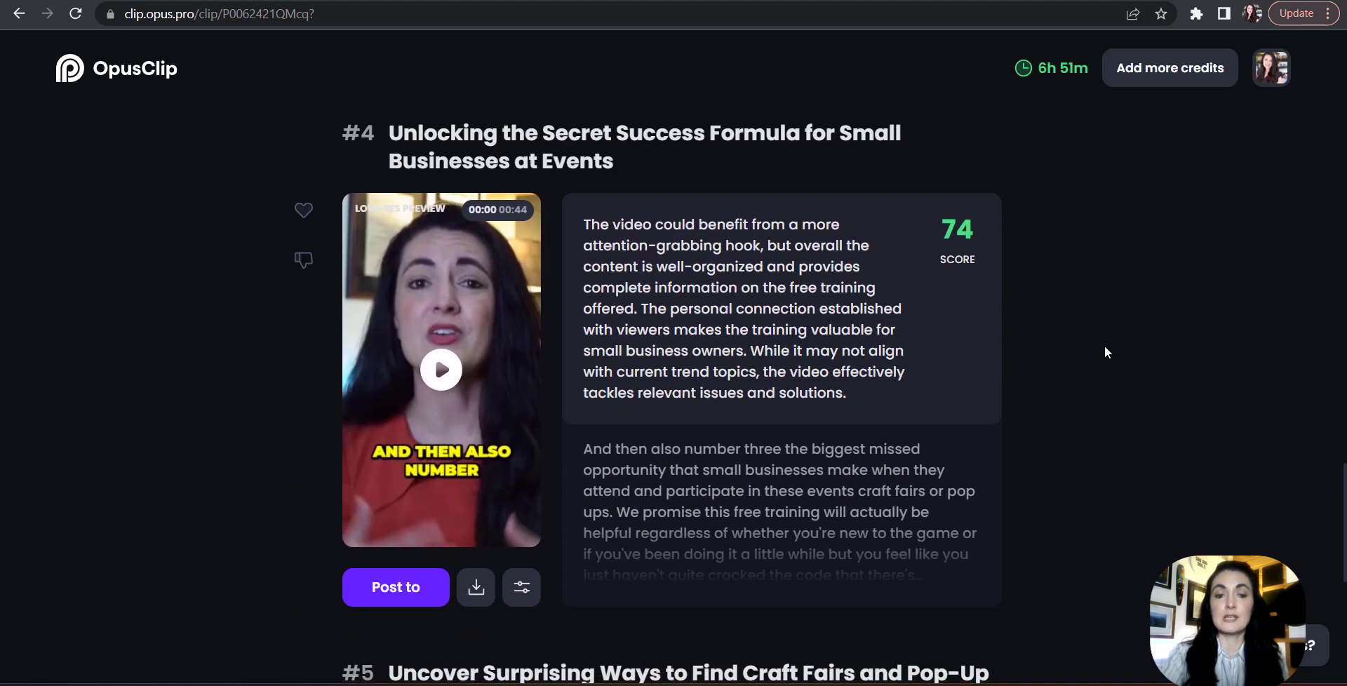
scroll(1105, 352, "up", 20)
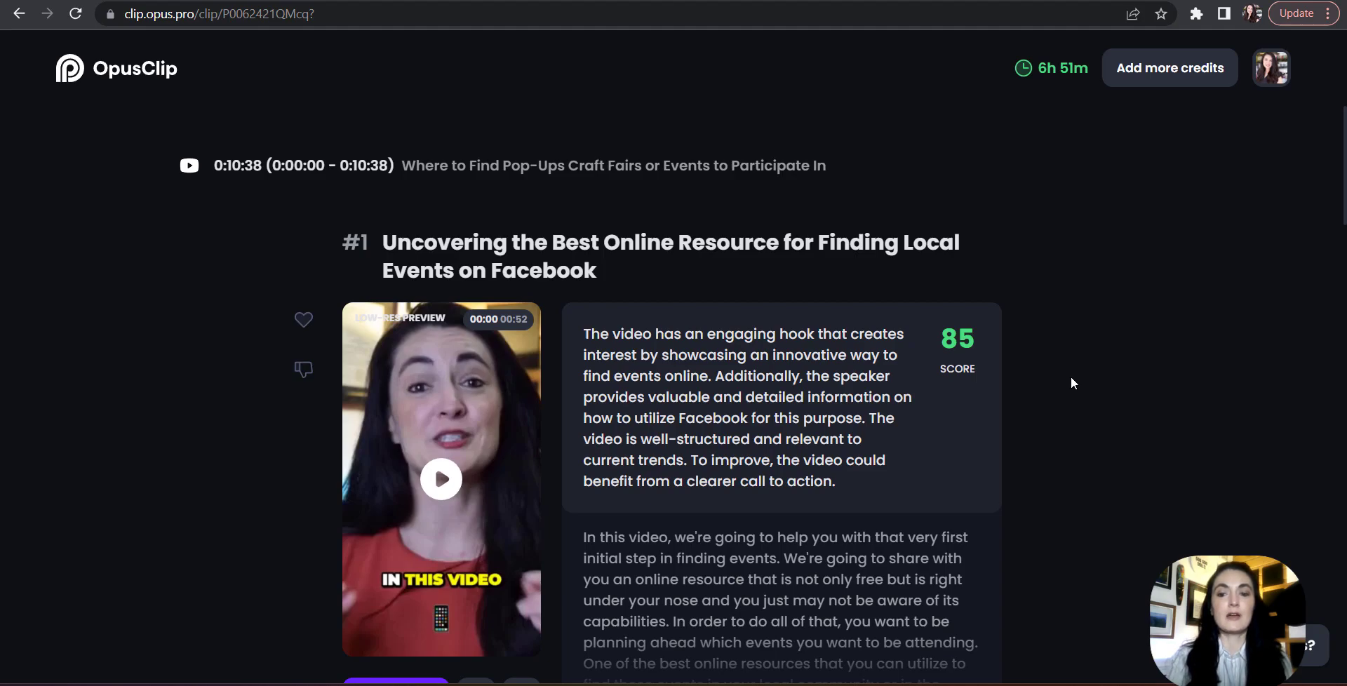
scroll(1059, 407, "down", 1)
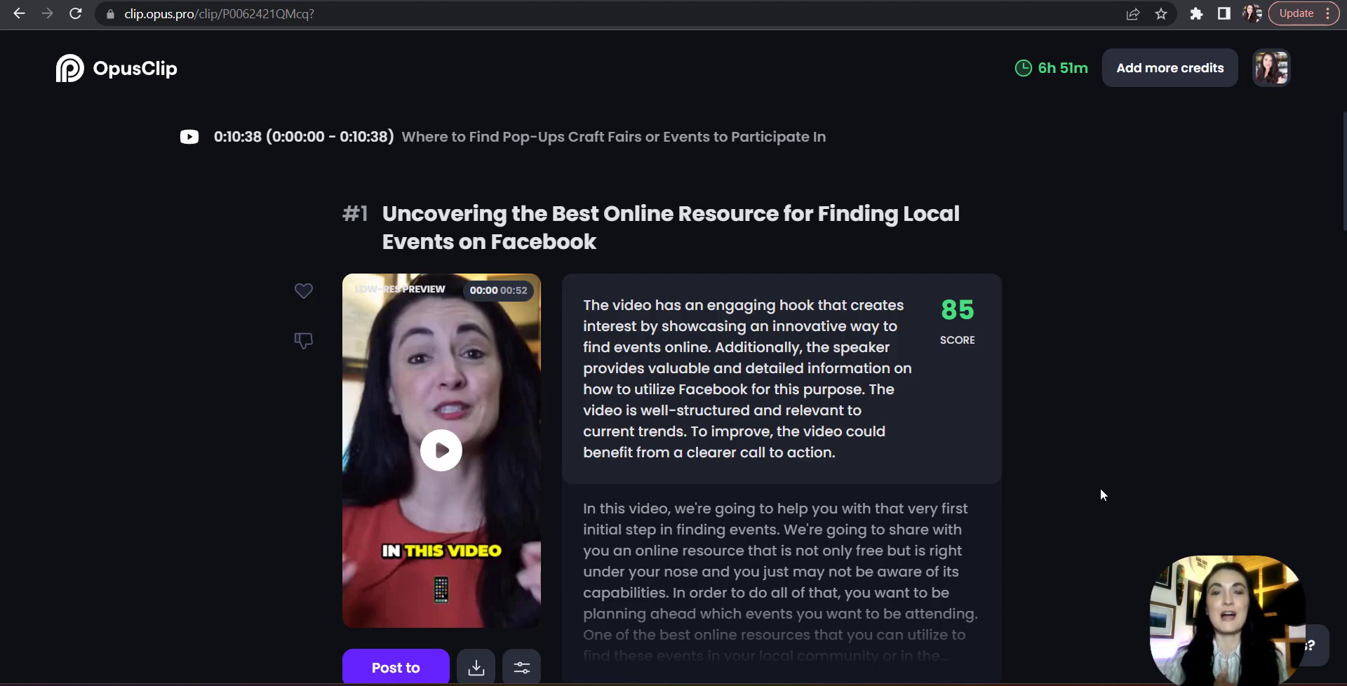
scroll(1100, 488, "down", 1)
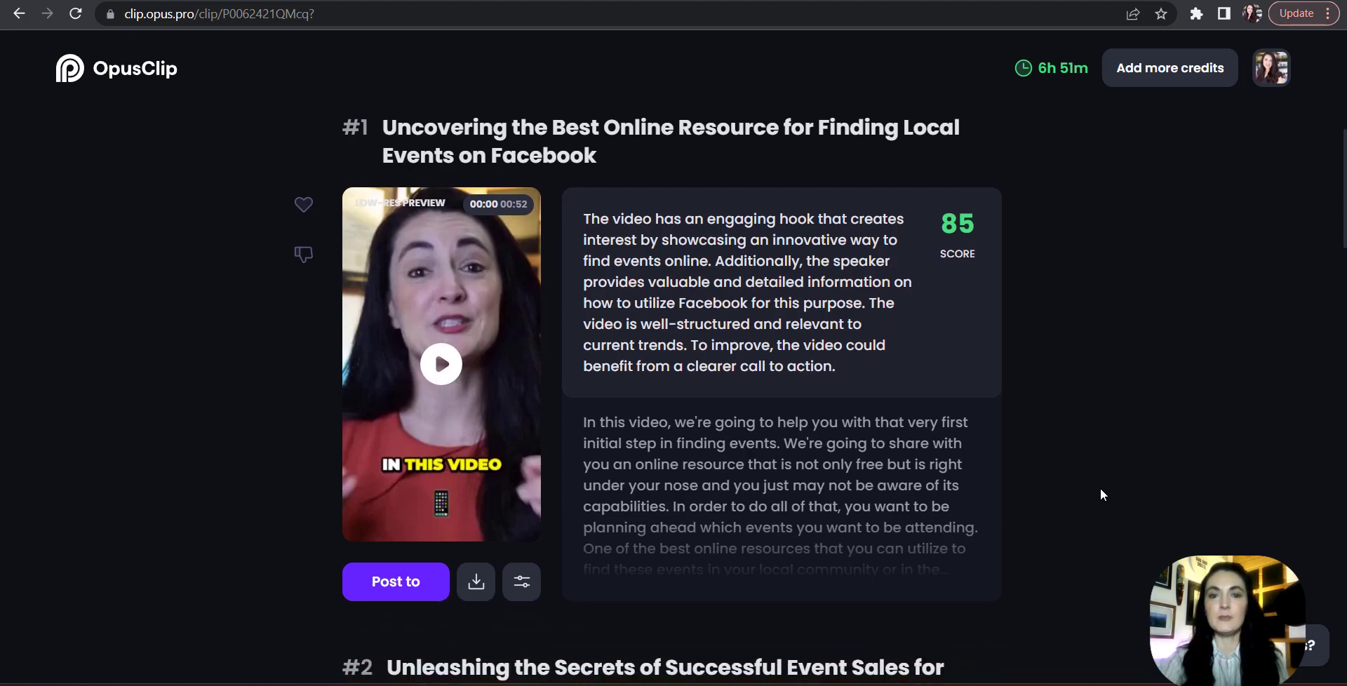
scroll(1101, 489, "down", 10)
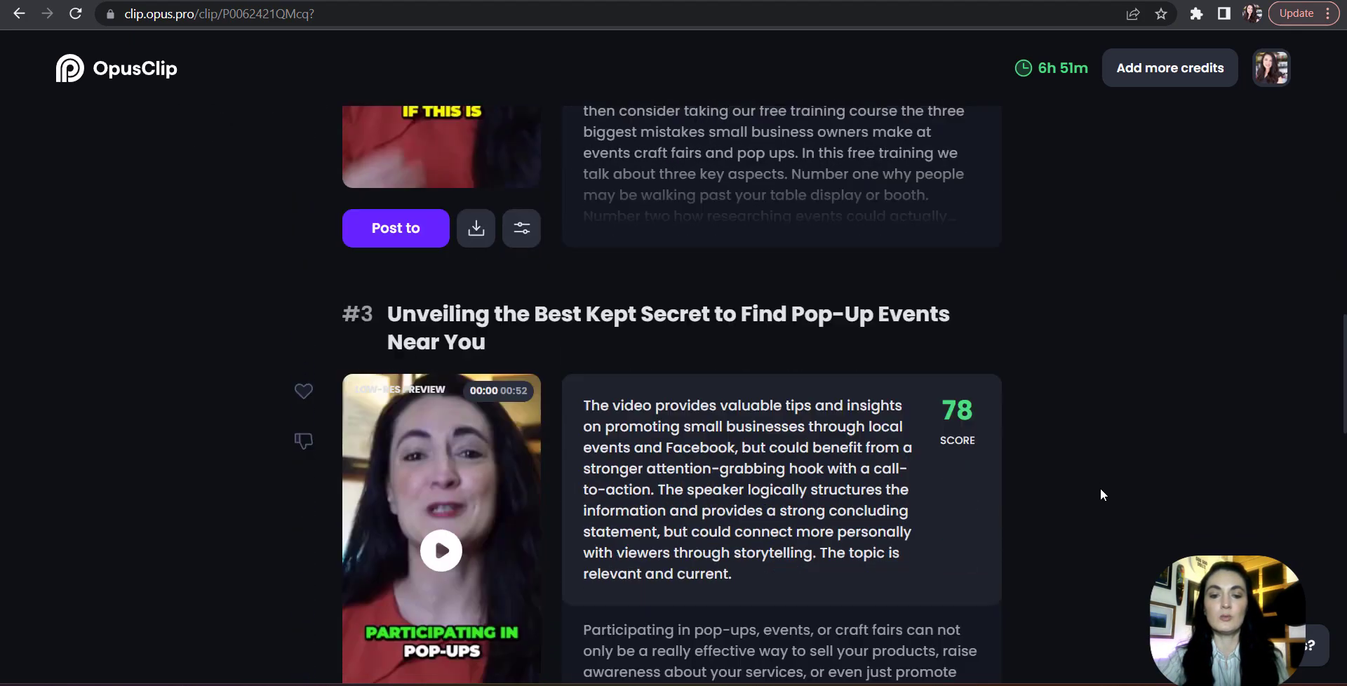
scroll(1100, 495, "down", 4)
scroll(1100, 494, "down", 10)
scroll(1099, 494, "down", 2)
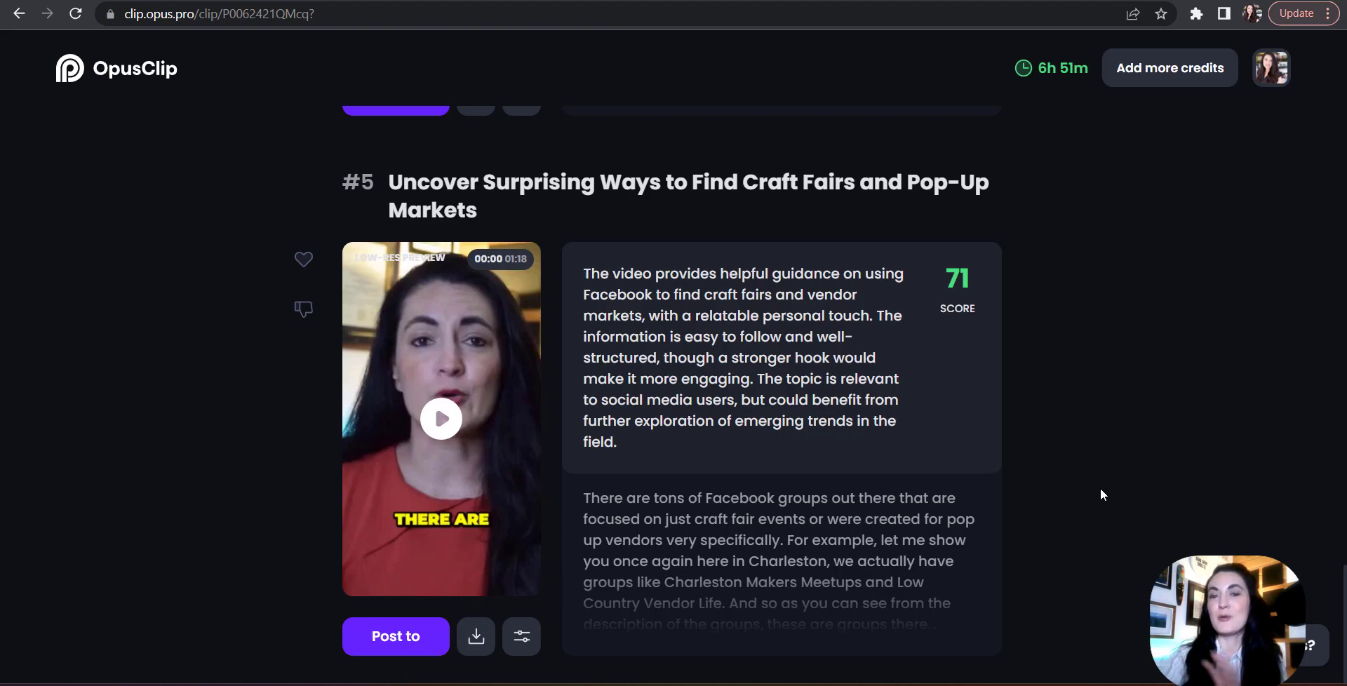
scroll(1101, 490, "up", 15)
scroll(1100, 494, "up", 3)
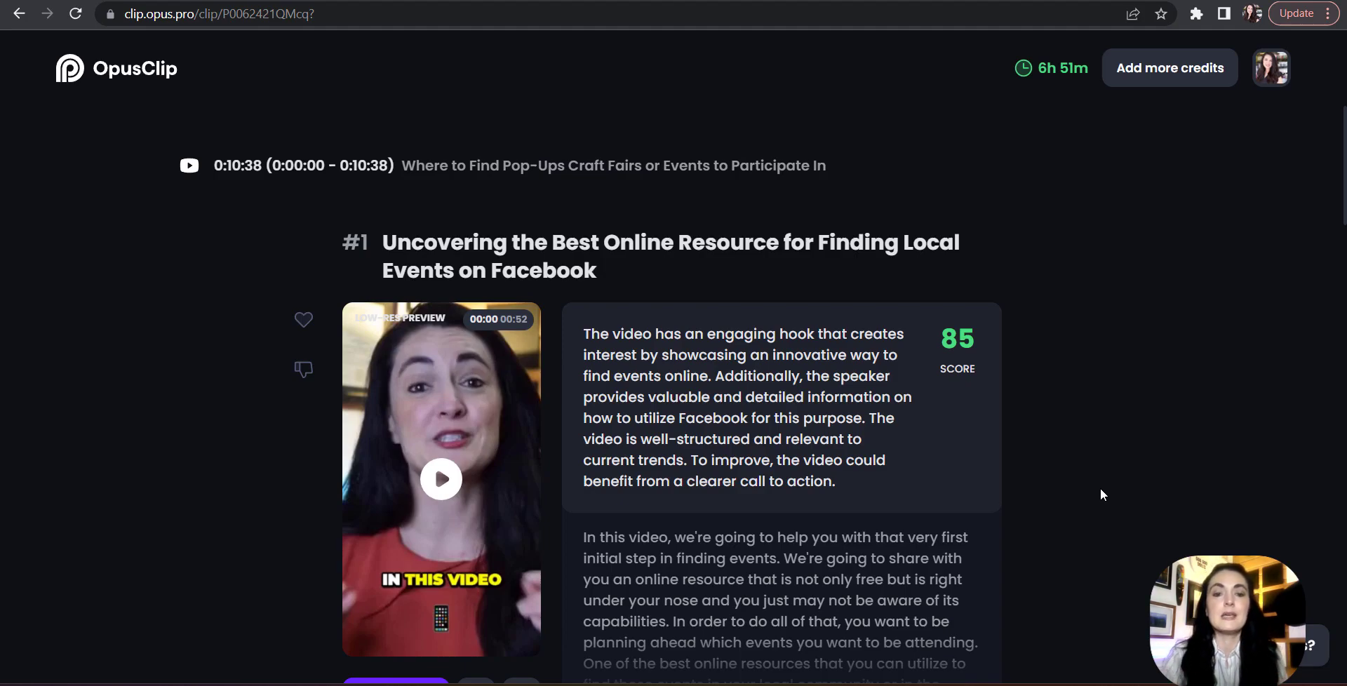
Go through the generated clips from #1 to #5 again, comparing their previews, scores and evaluations
scroll(1100, 487, "down", 3)
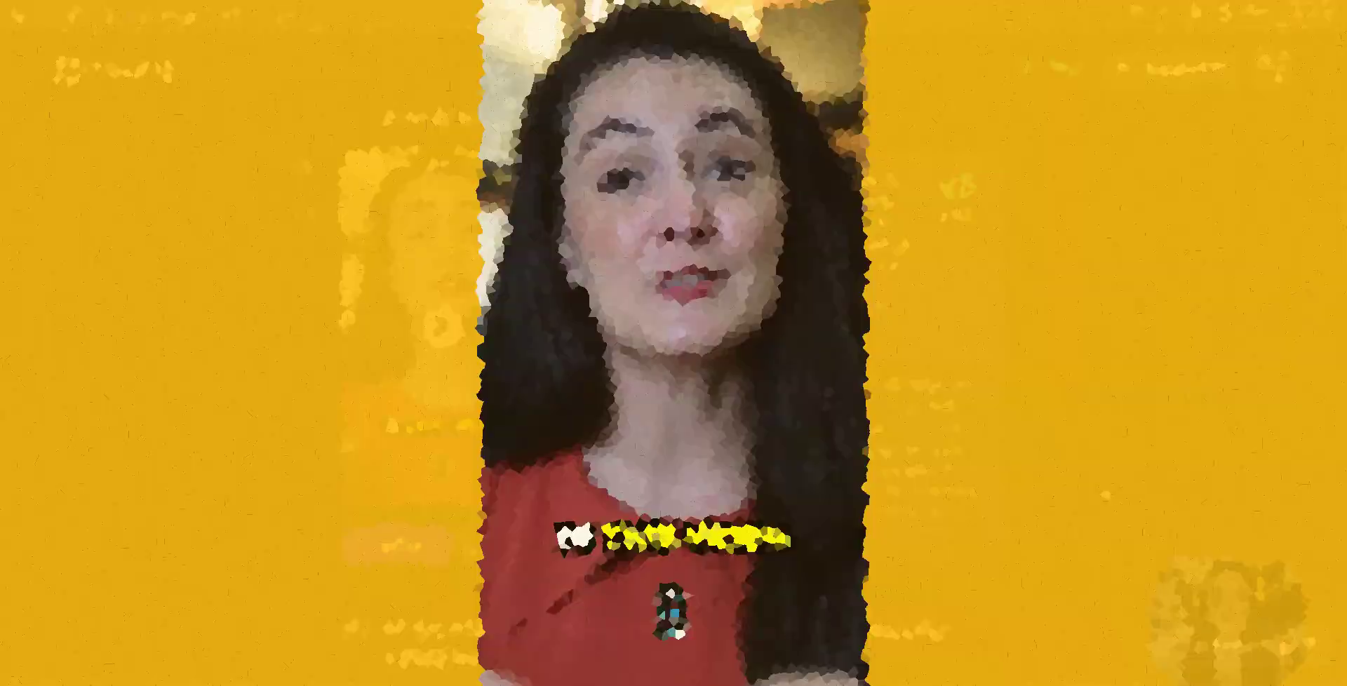
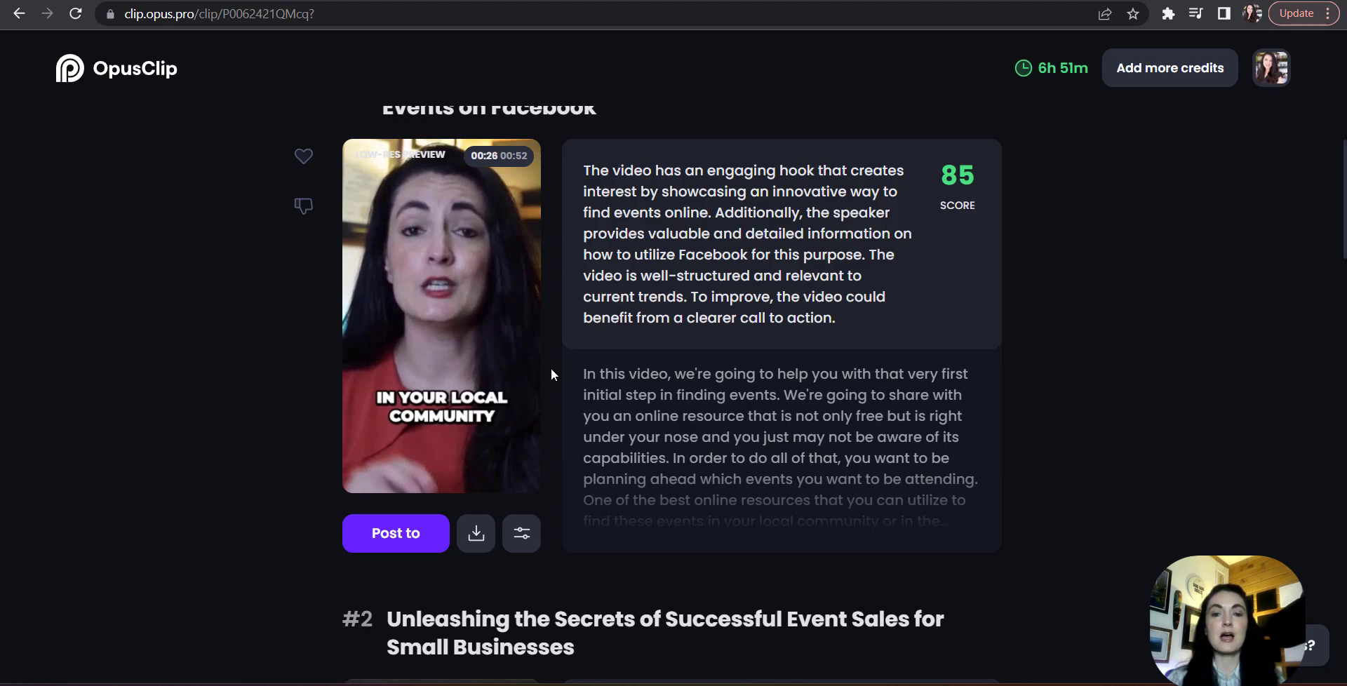
scroll(575, 414, "up", 1)
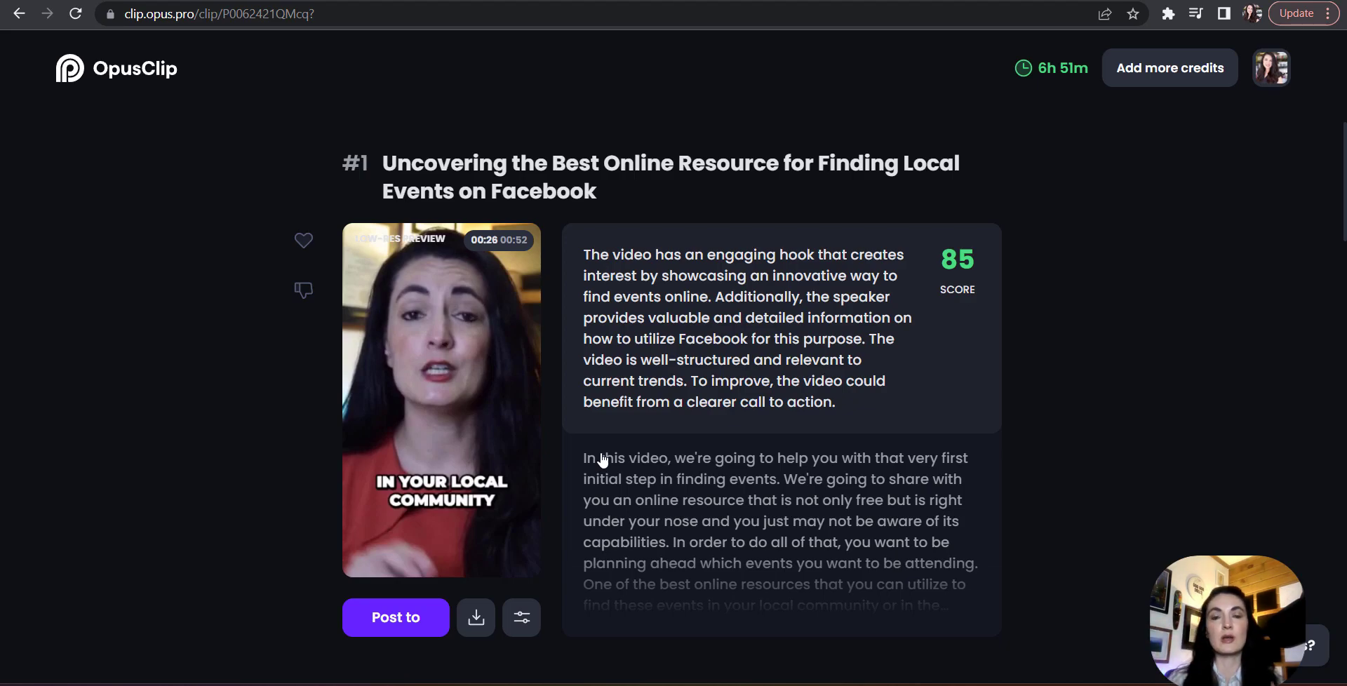
scroll(603, 459, "down", 1)
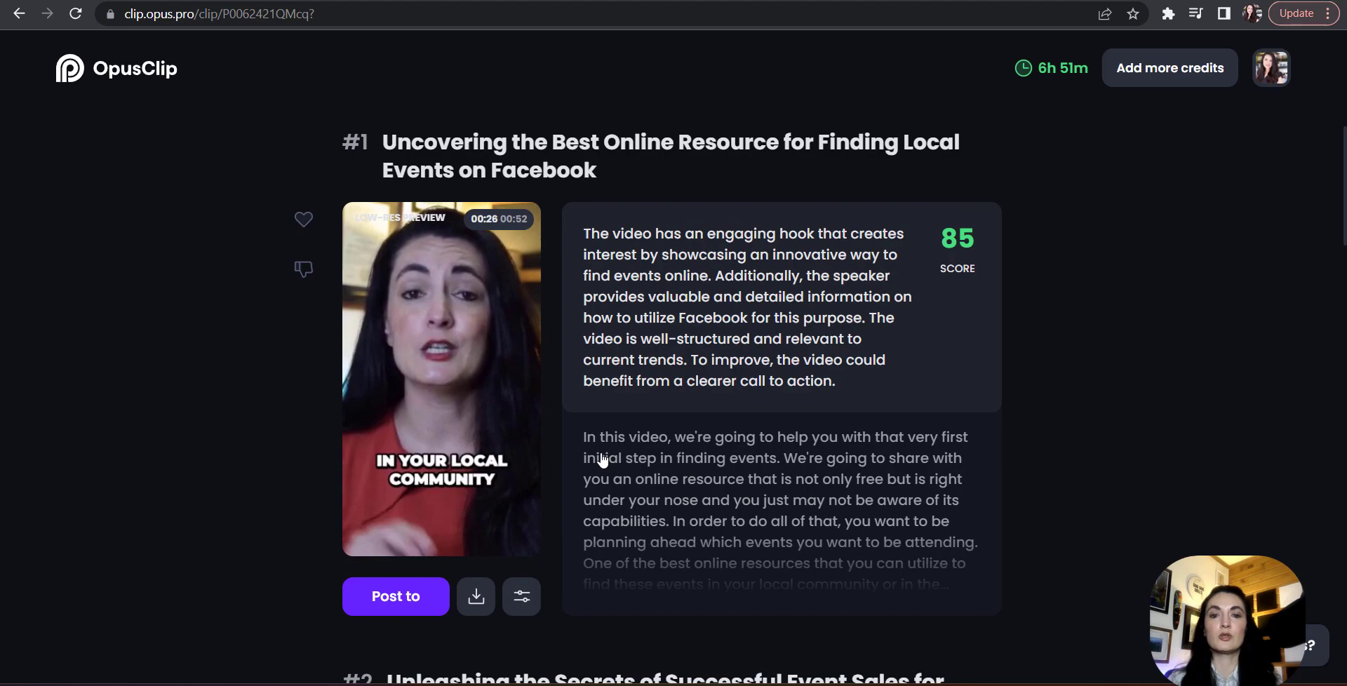
scroll(602, 460, "down", 3)
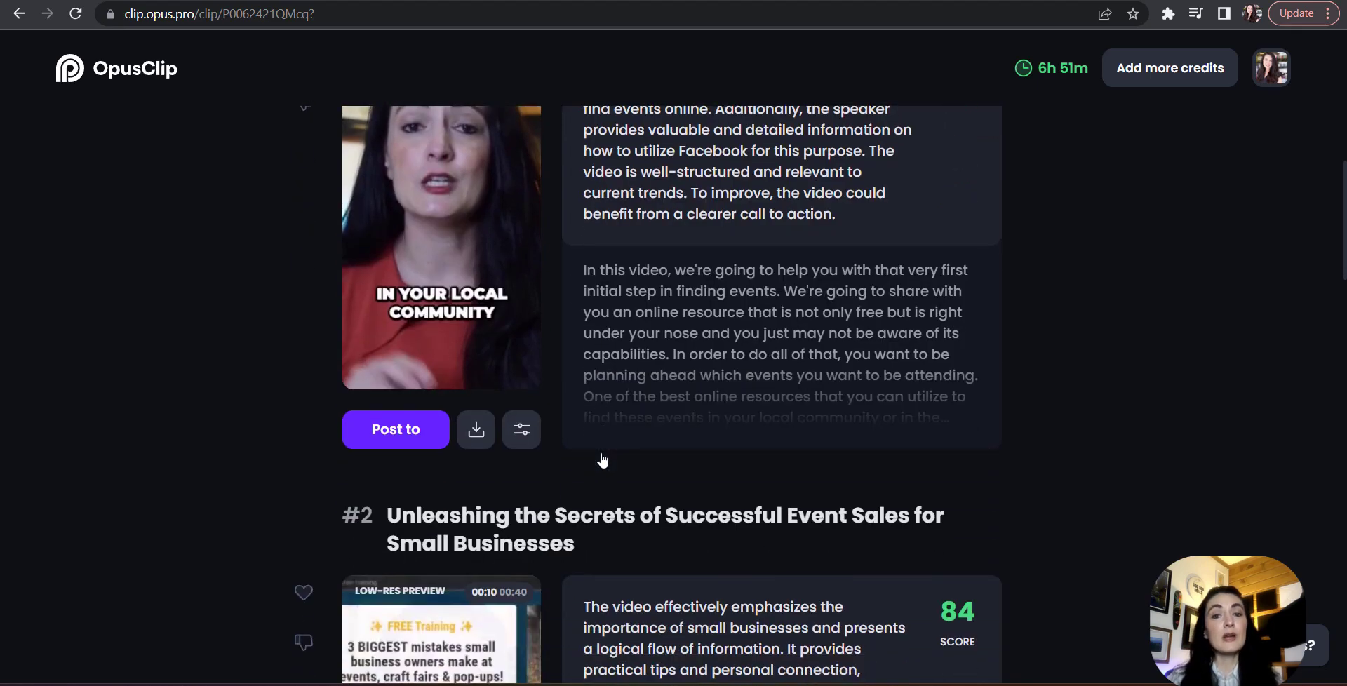
scroll(602, 459, "down", 15)
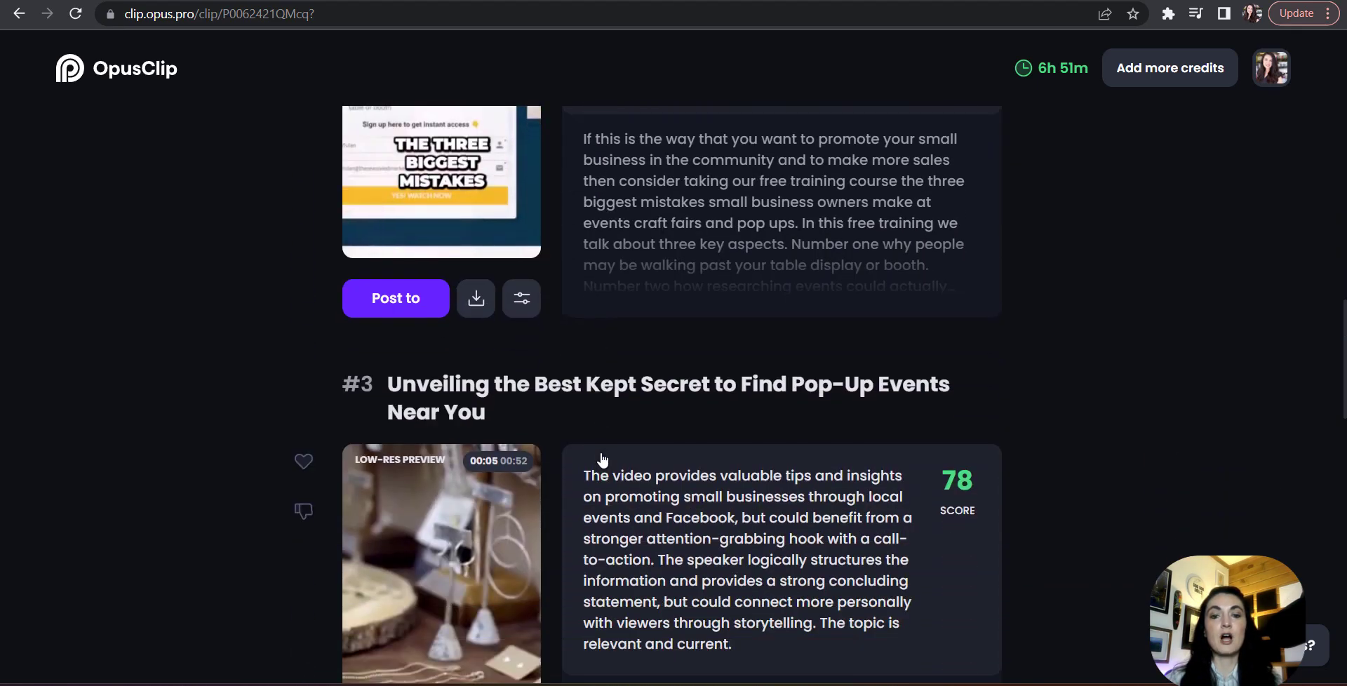
scroll(603, 459, "down", 2)
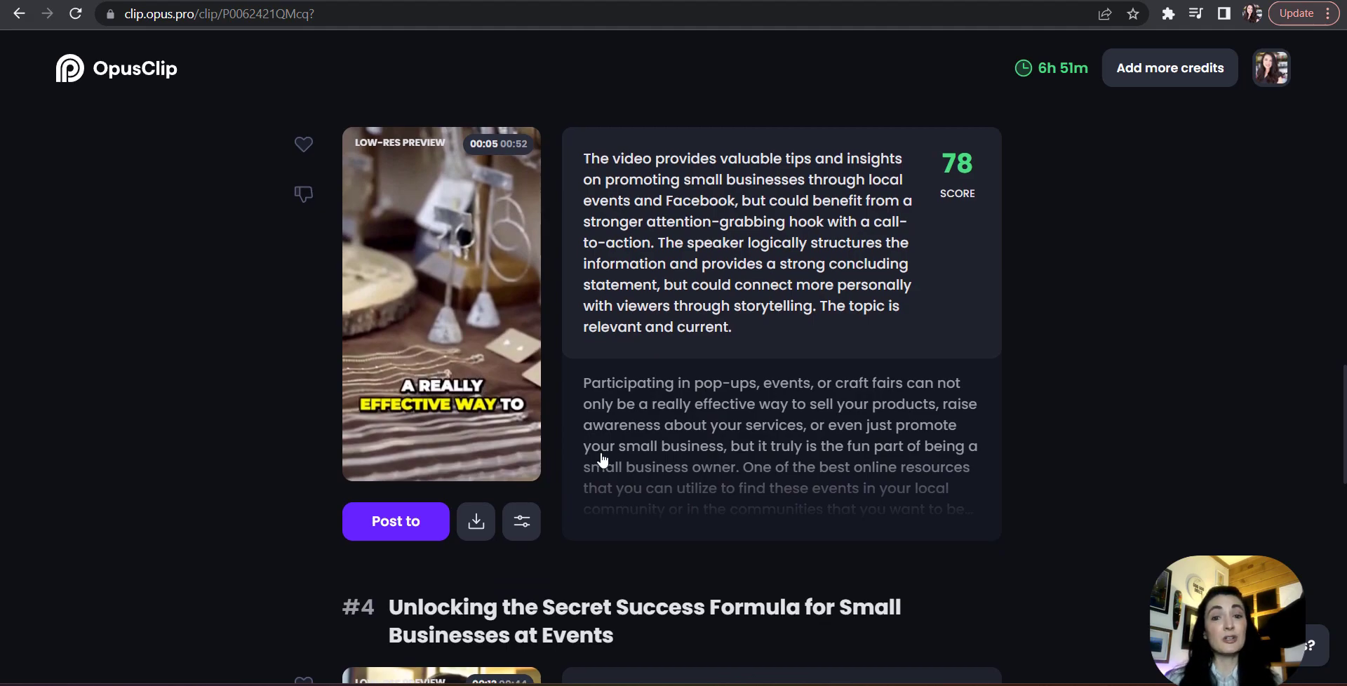
scroll(602, 460, "down", 8)
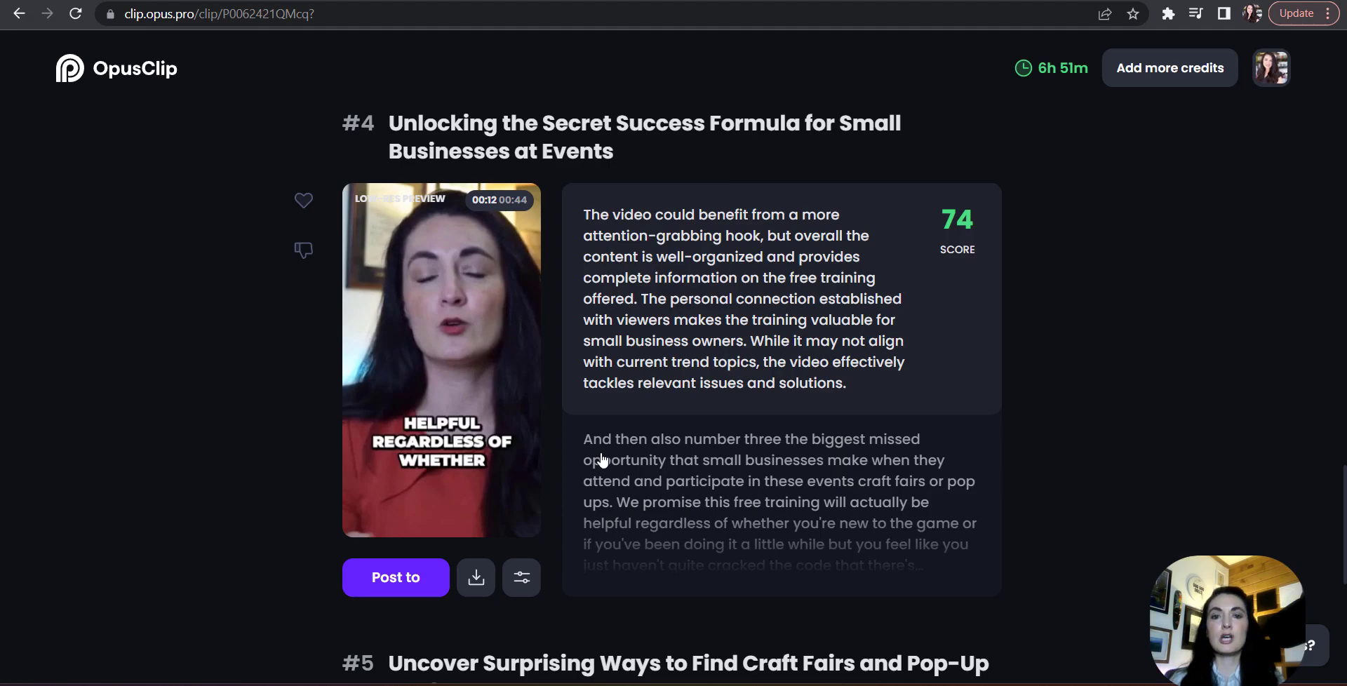
scroll(601, 460, "down", 1)
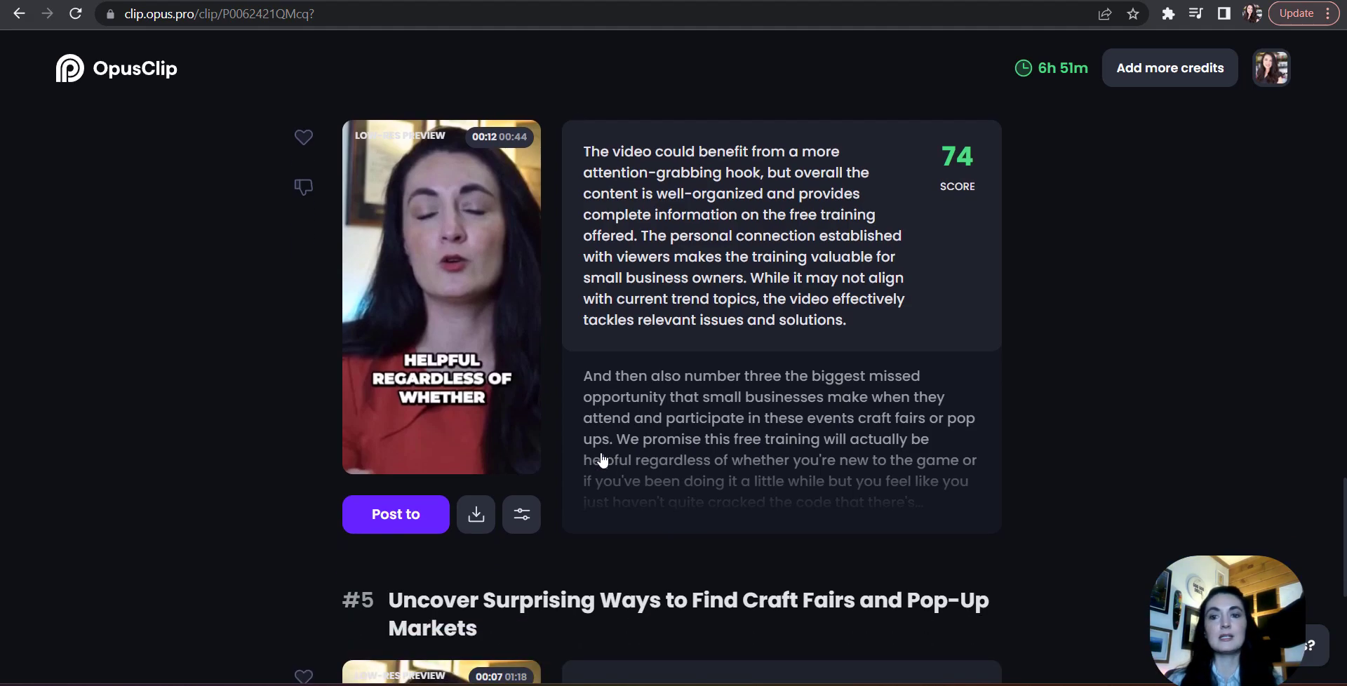
scroll(601, 460, "down", 1)
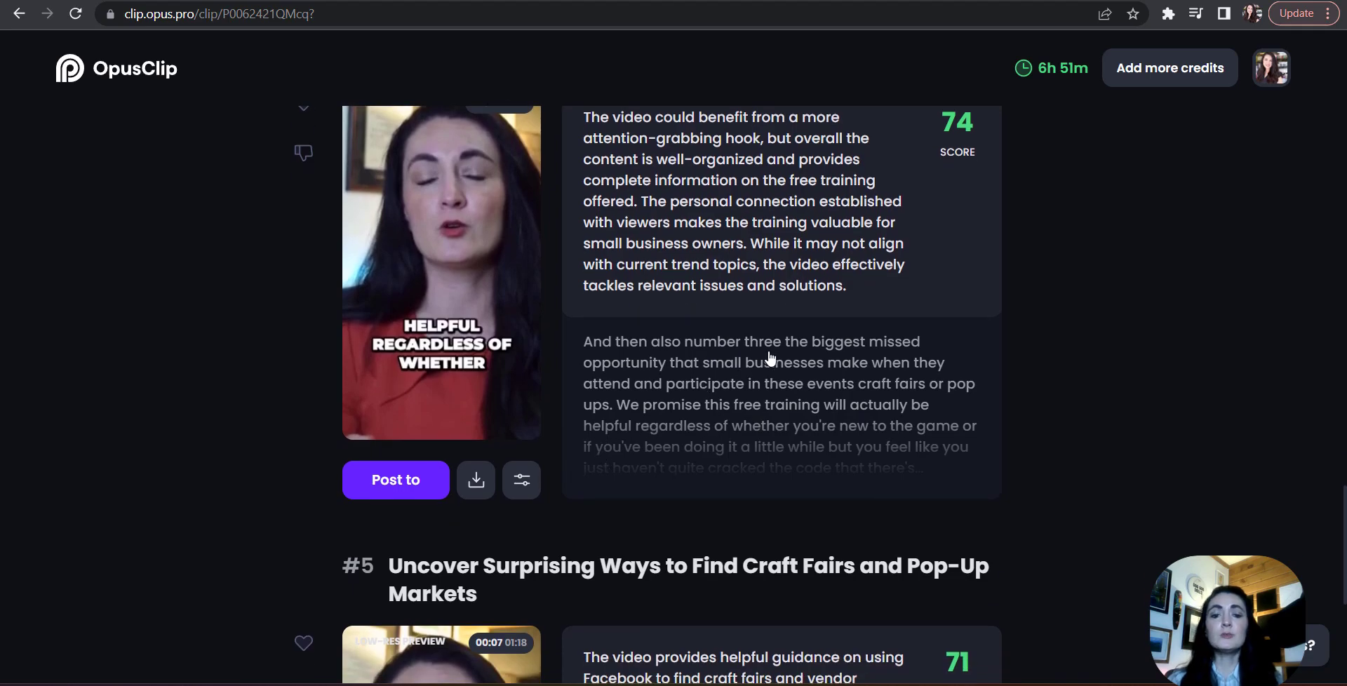
scroll(770, 359, "down", 4)
scroll(770, 358, "down", 2)
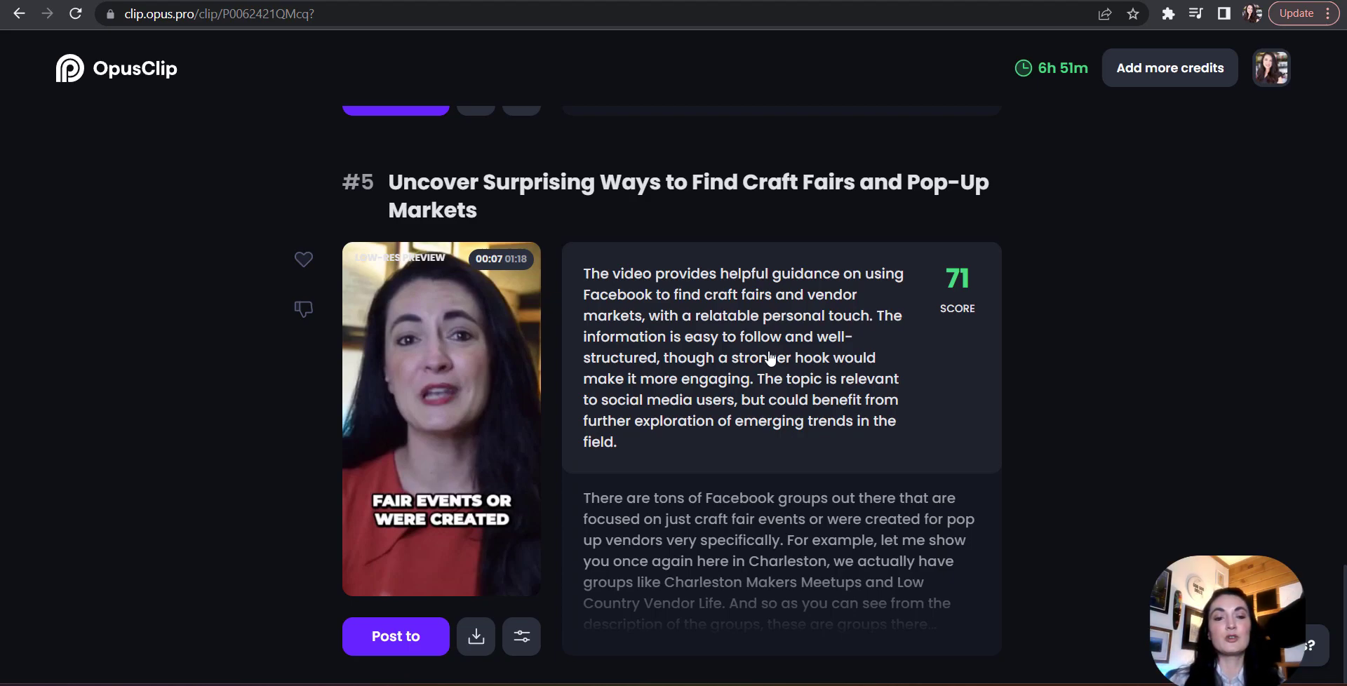
scroll(769, 358, "up", 20)
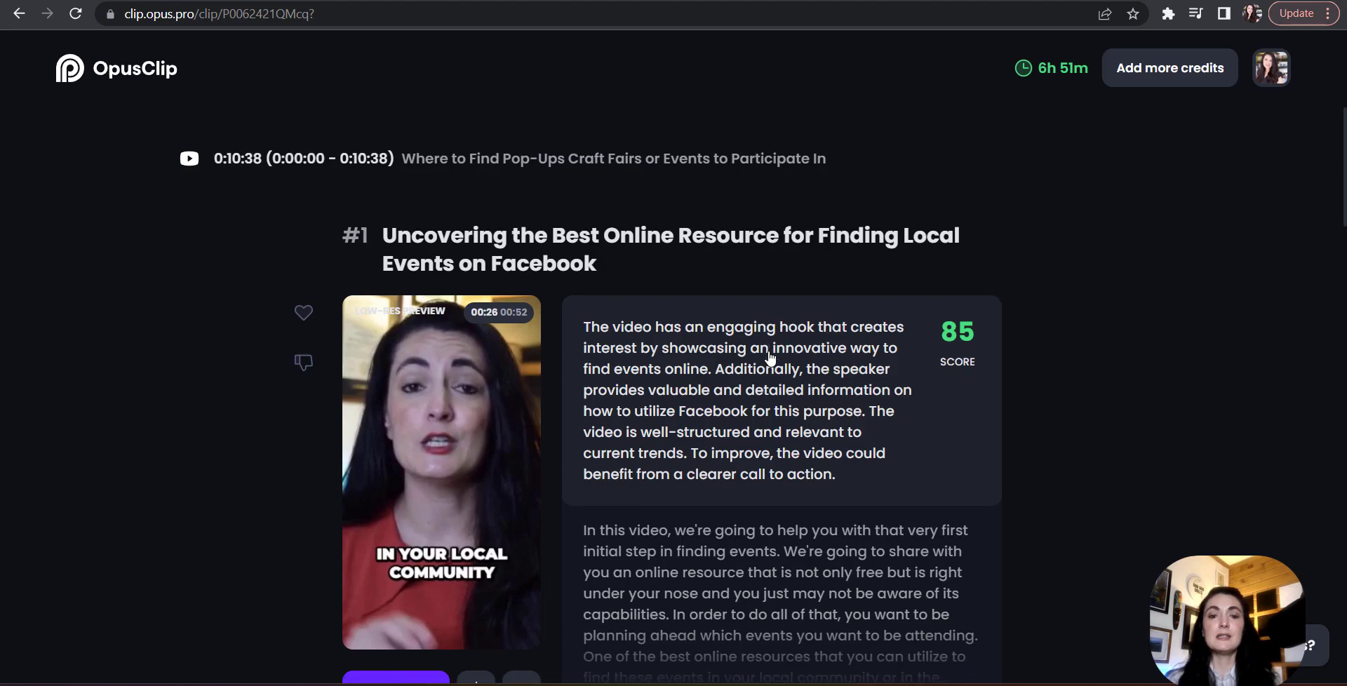
View the social media posting options for clip #3, "Unveiling the Best Kept Secret to Find Pop-Up Events Near You", and close them
scroll(769, 358, "down", 1)
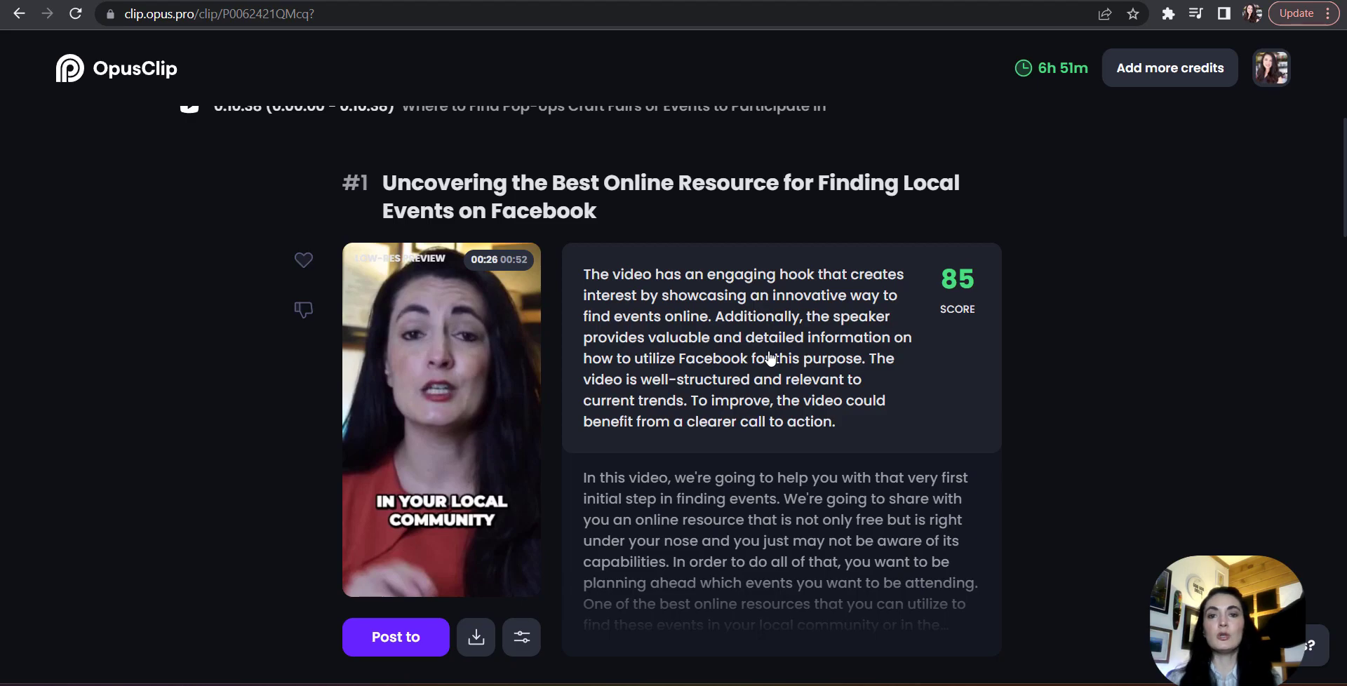
scroll(448, 350, "up", 1)
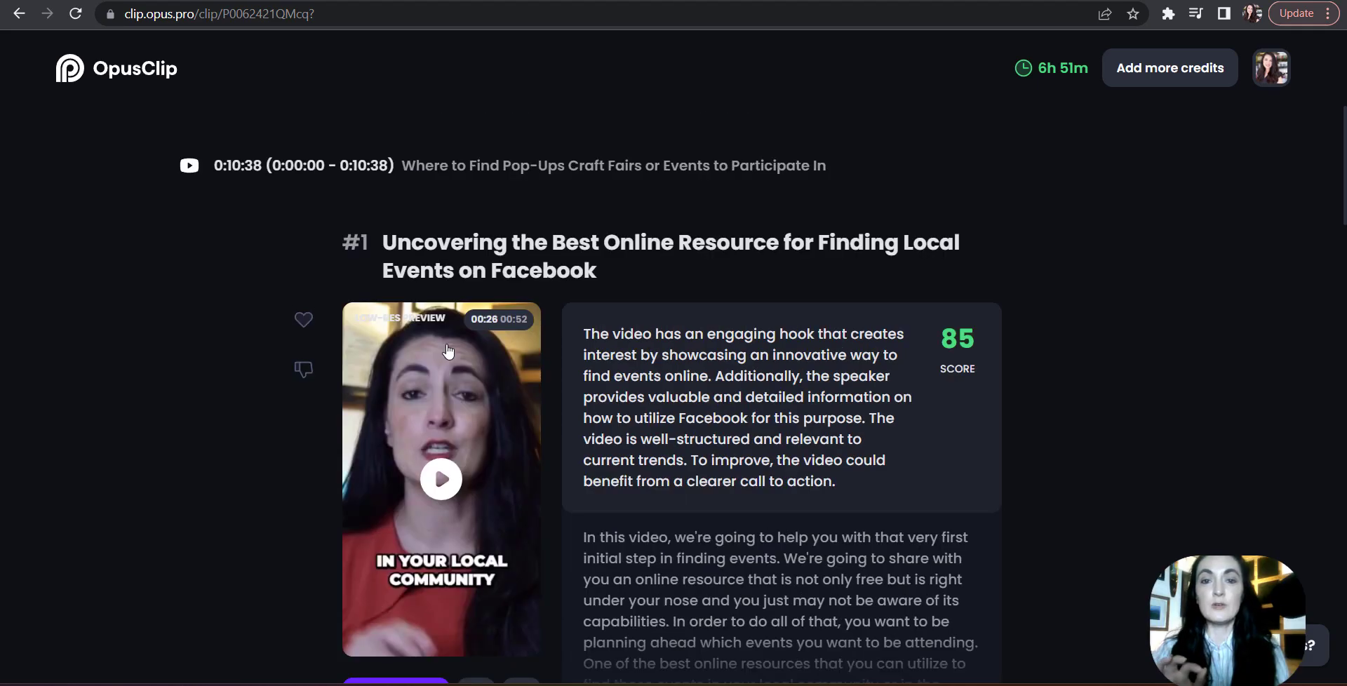
scroll(448, 350, "down", 15)
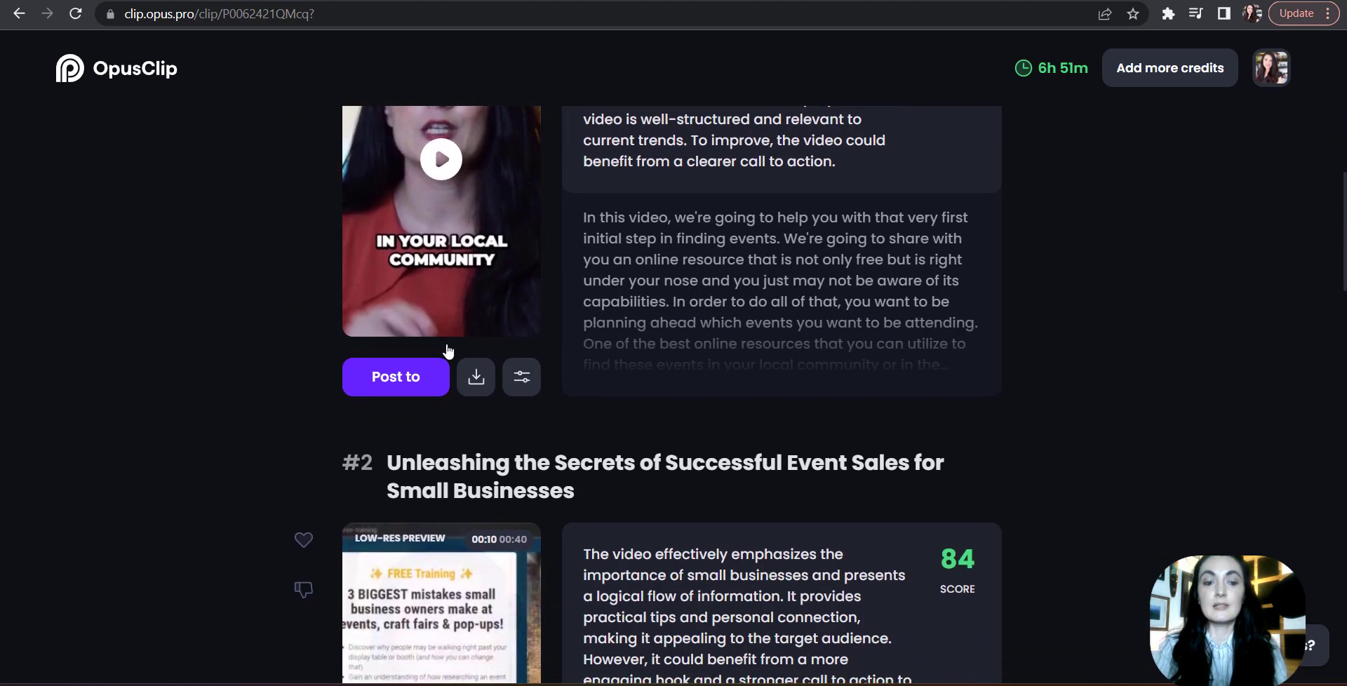
scroll(262, 355, "down", 1)
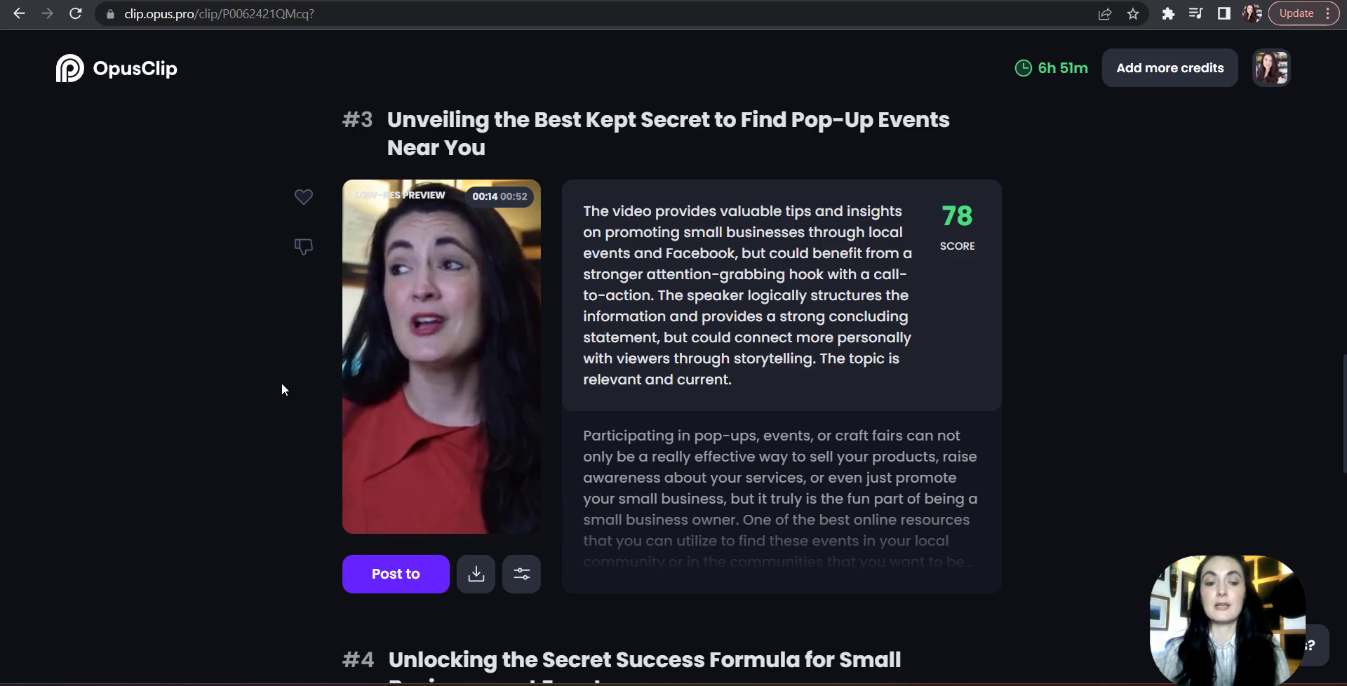
left_click(361, 587)
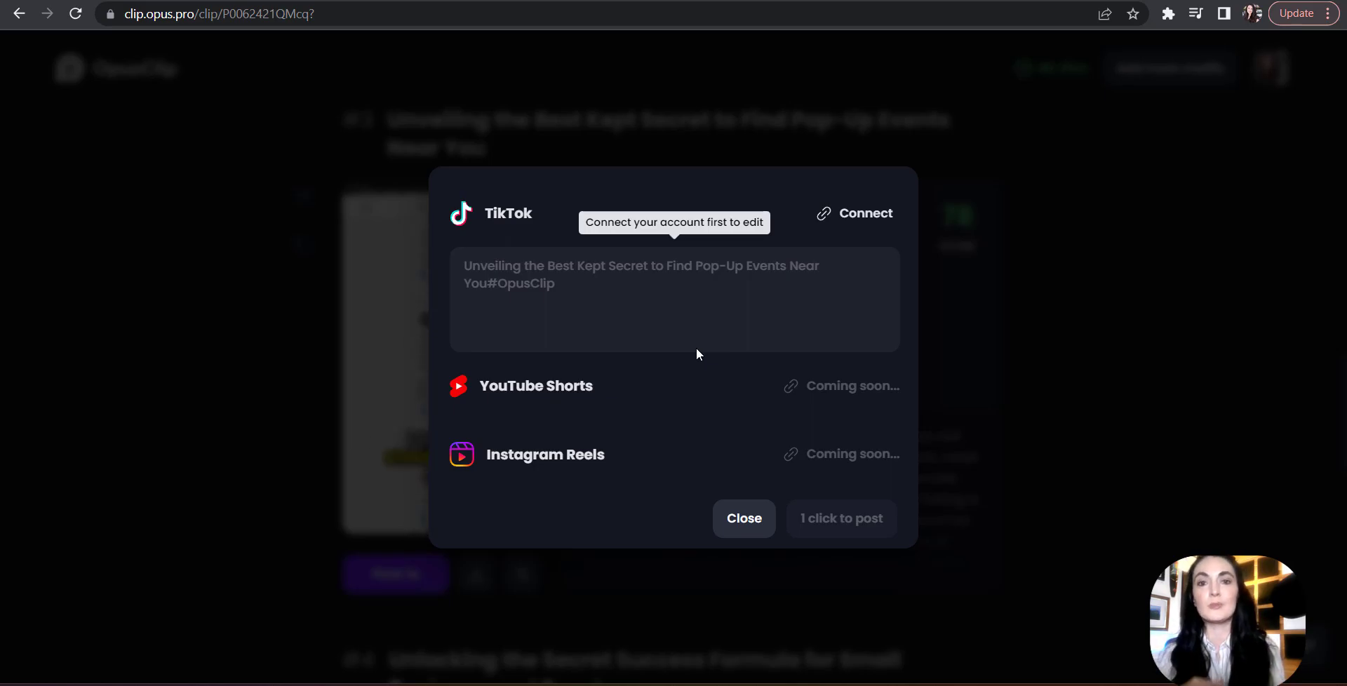
left_click(274, 372)
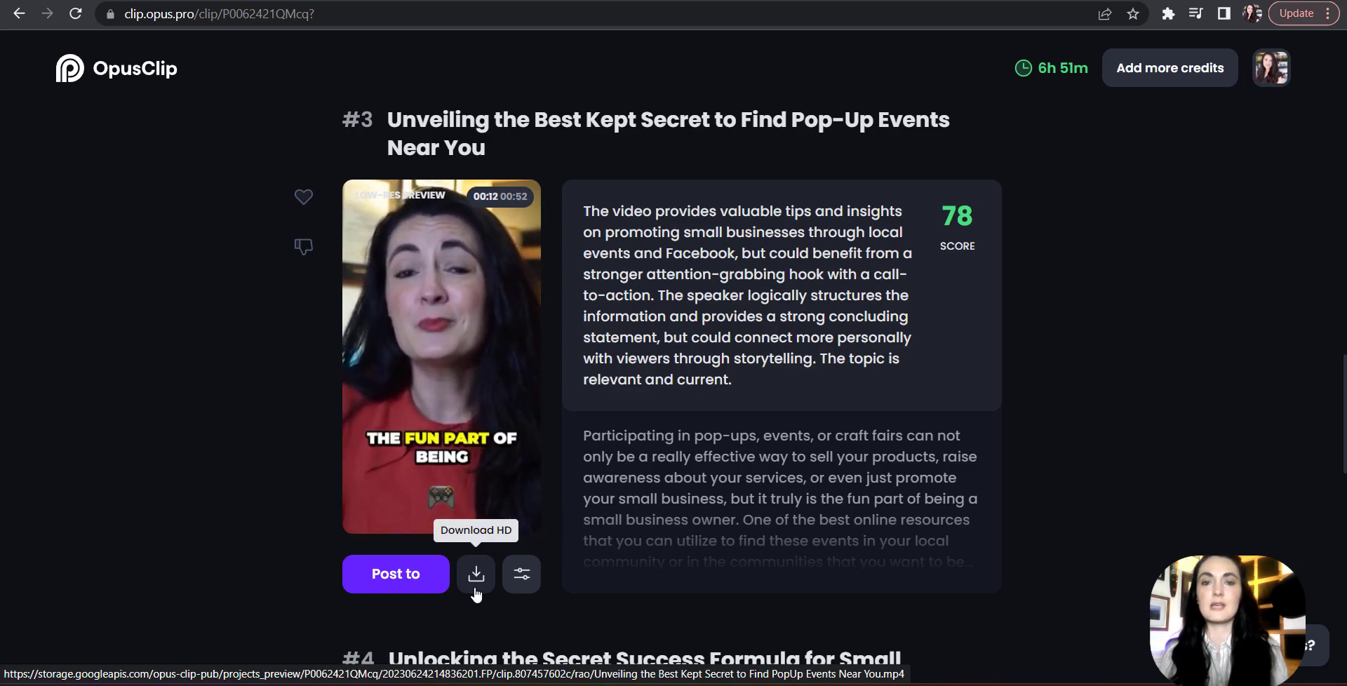
Open clip #3 in the clip editor and bring up the caption word editing options for "small"
left_click(521, 575)
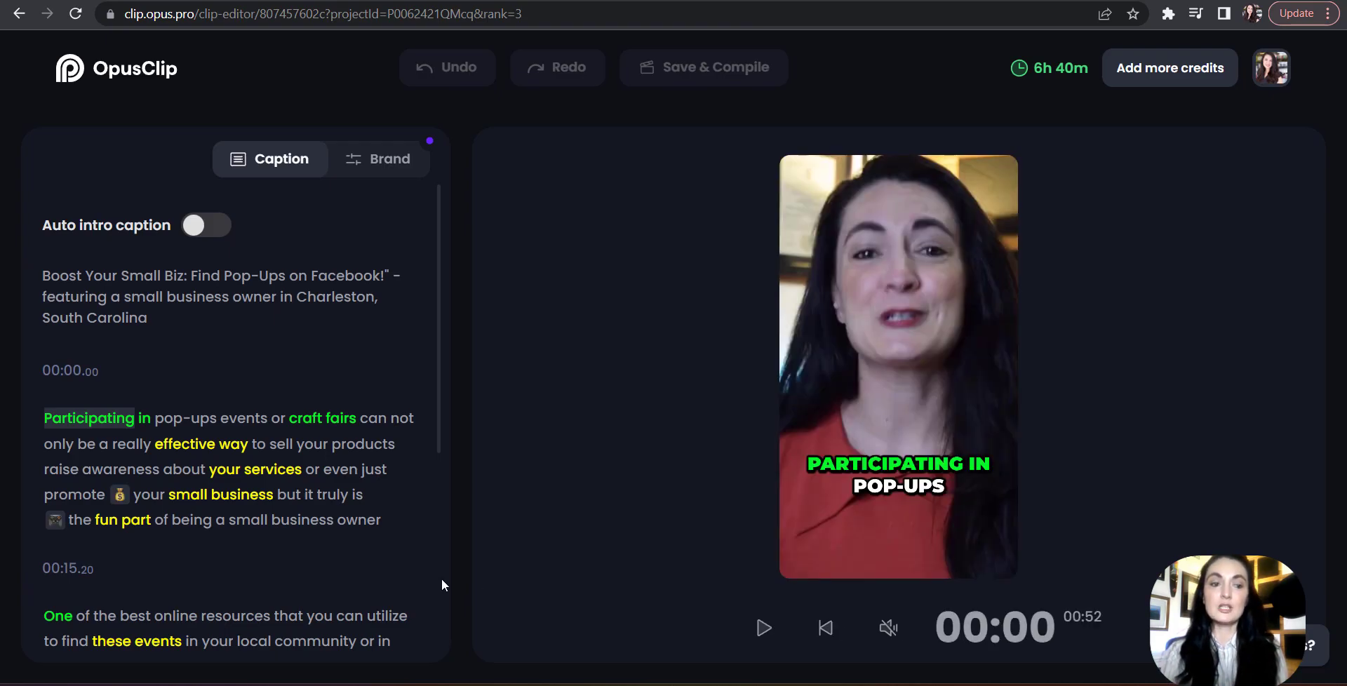
scroll(240, 403, "down", 1)
left_click(264, 483)
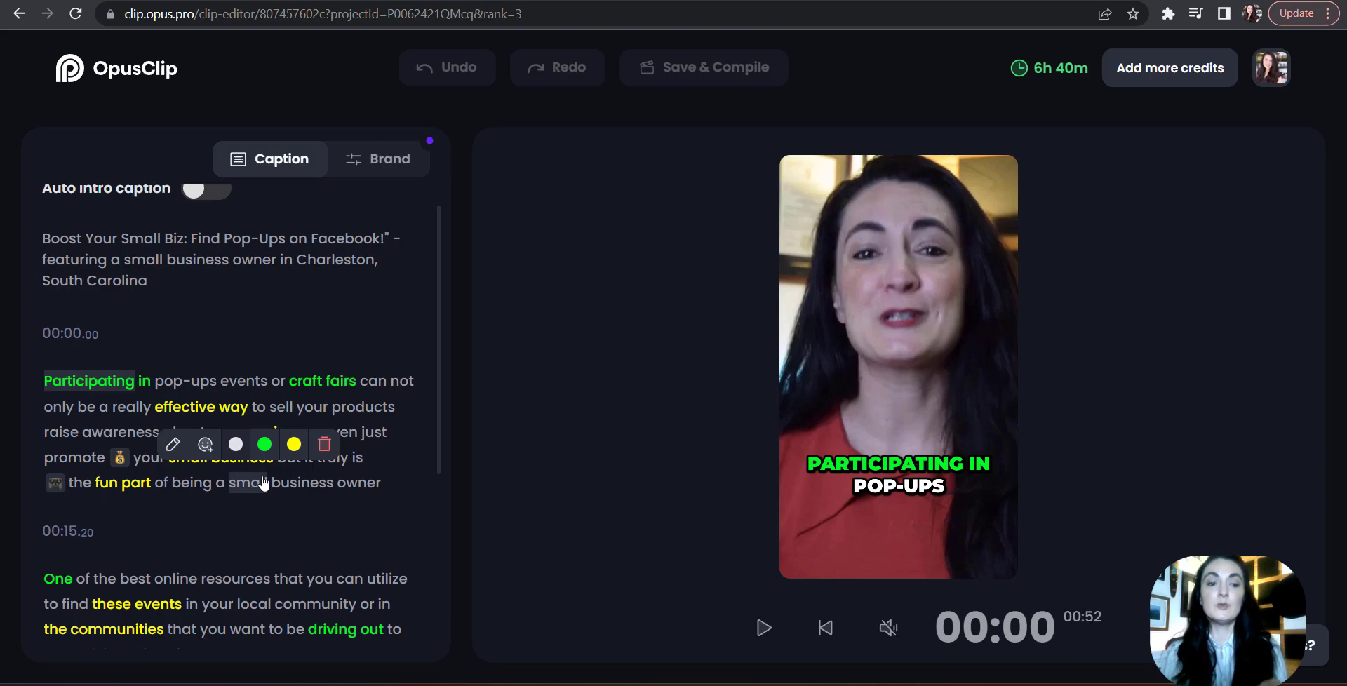
left_click(286, 327)
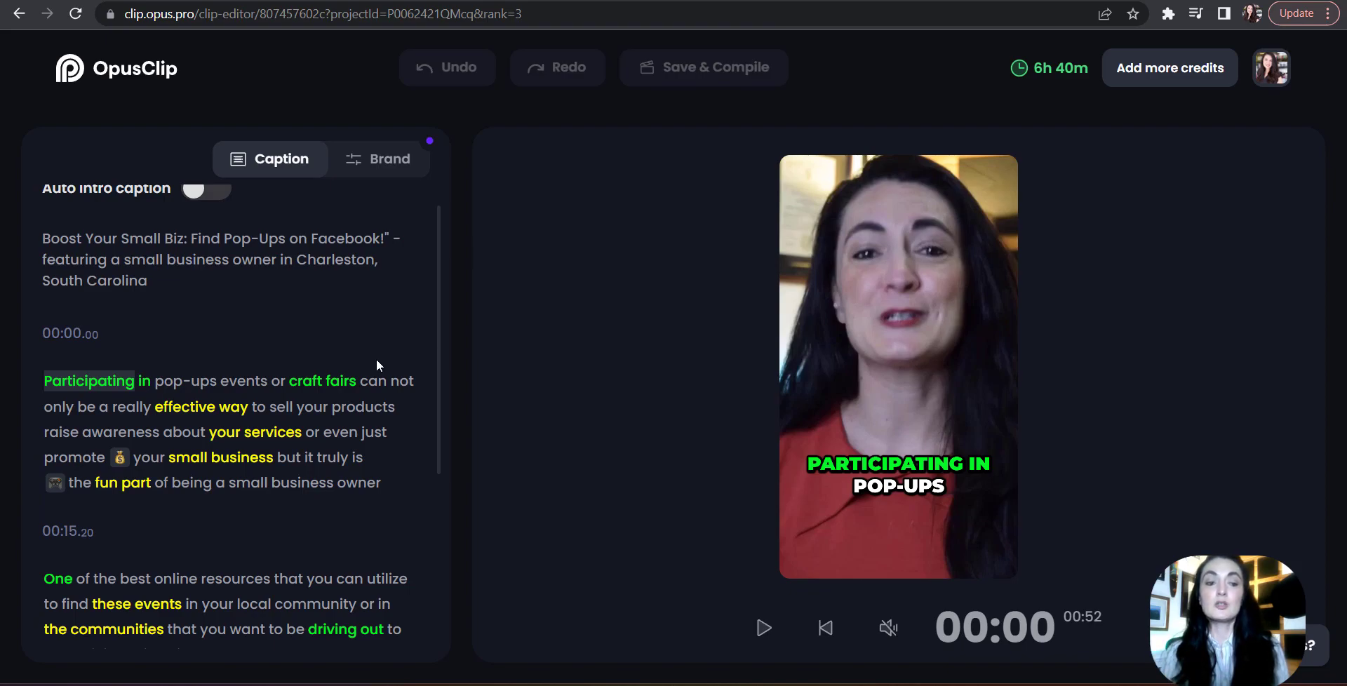
Try white, green and yellow on the caption word "Participating" and set it back to green
left_click(45, 386)
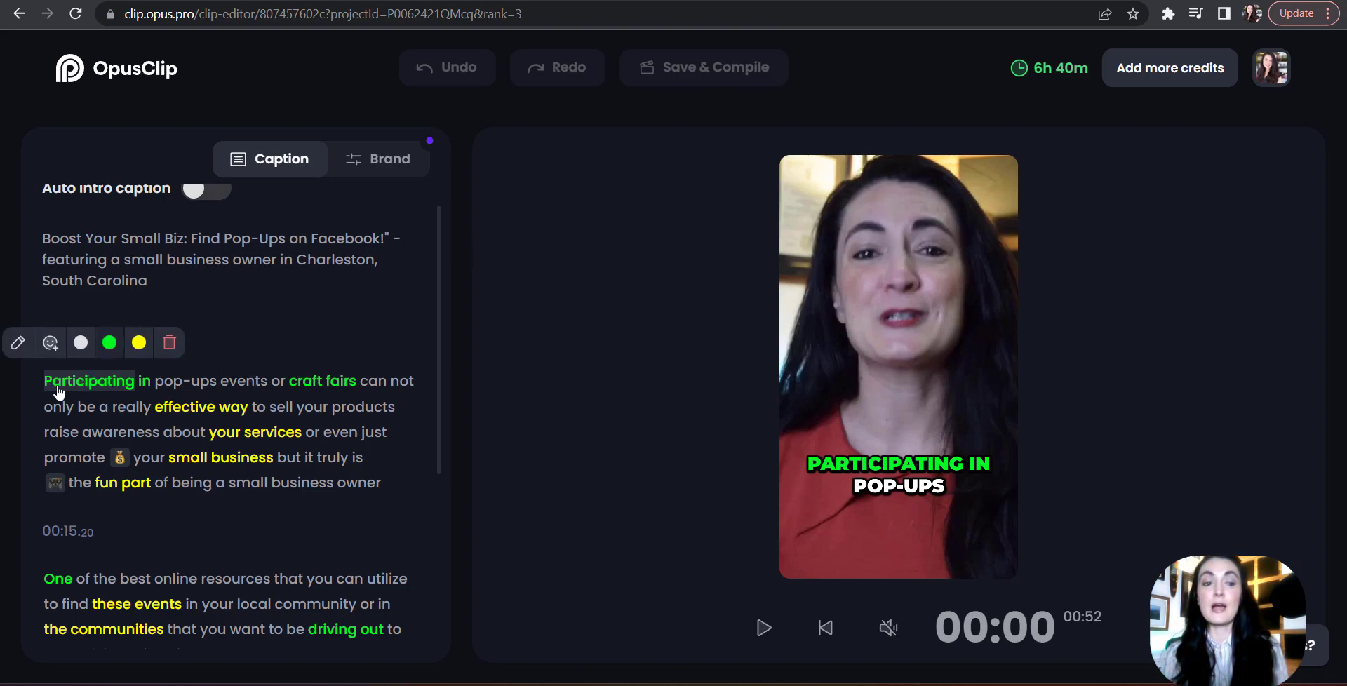
left_click(81, 343)
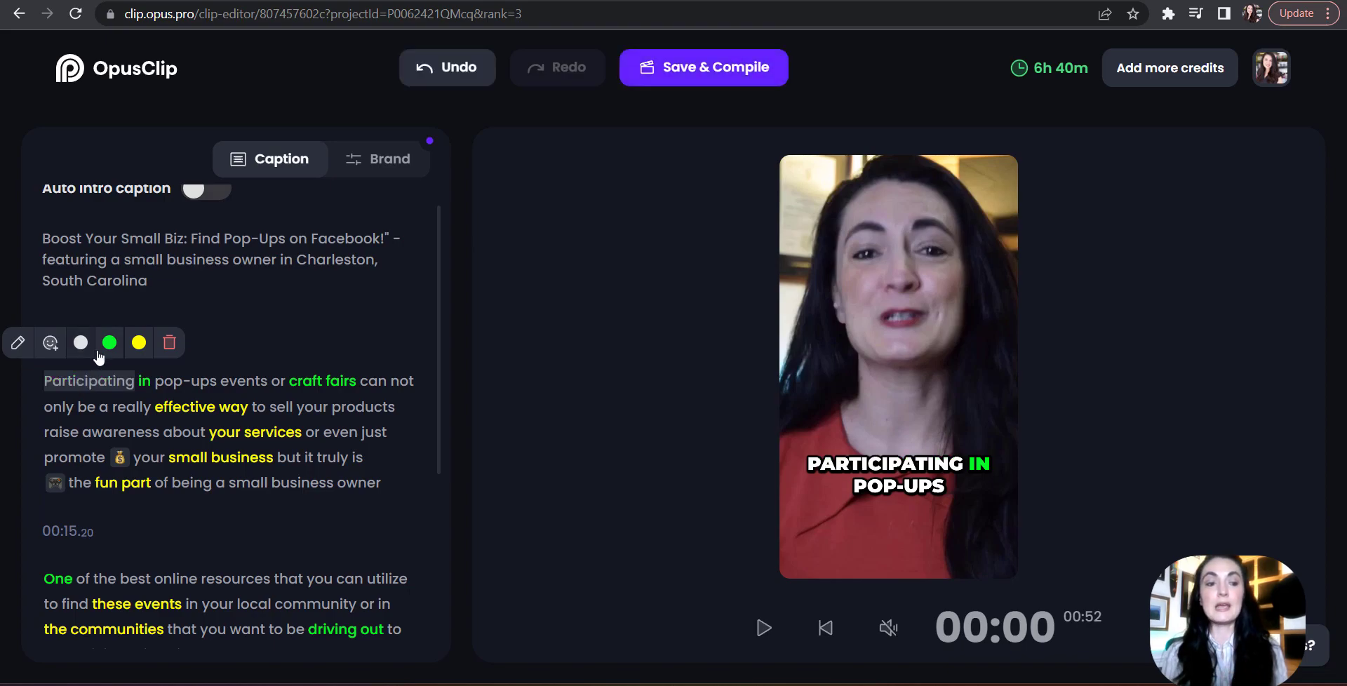
left_click(109, 344)
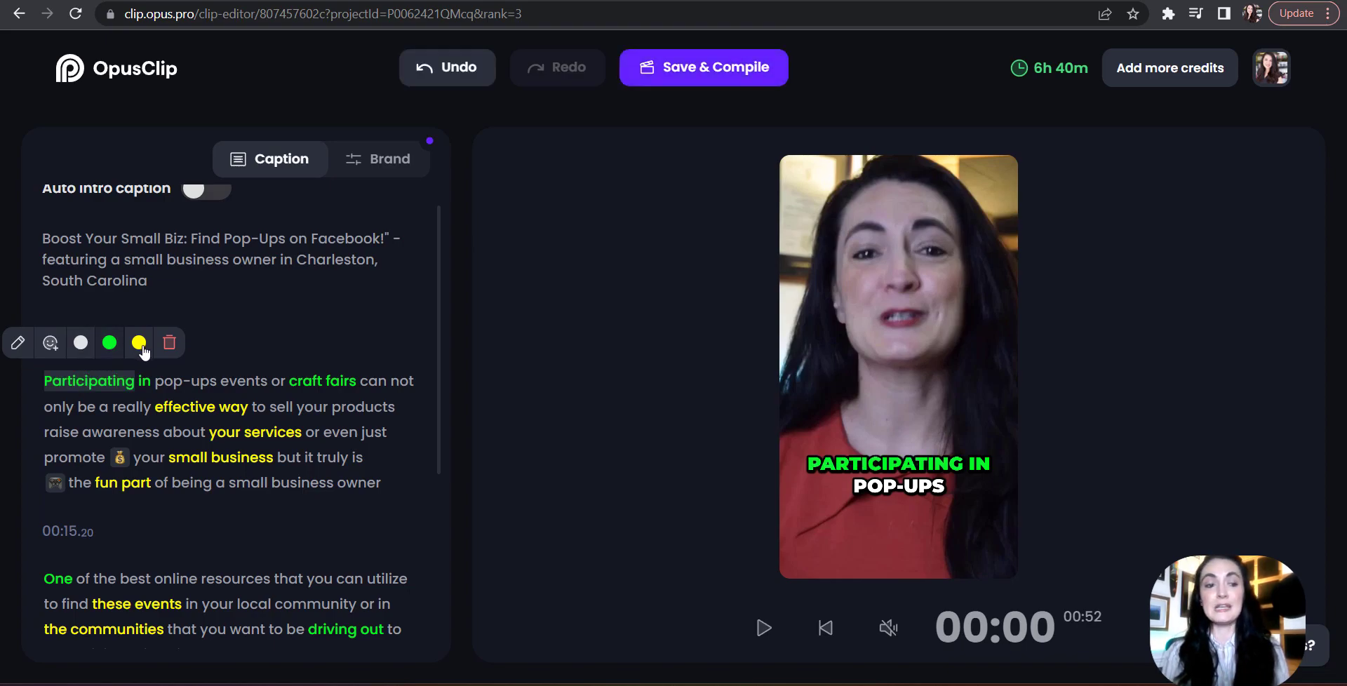
left_click(140, 344)
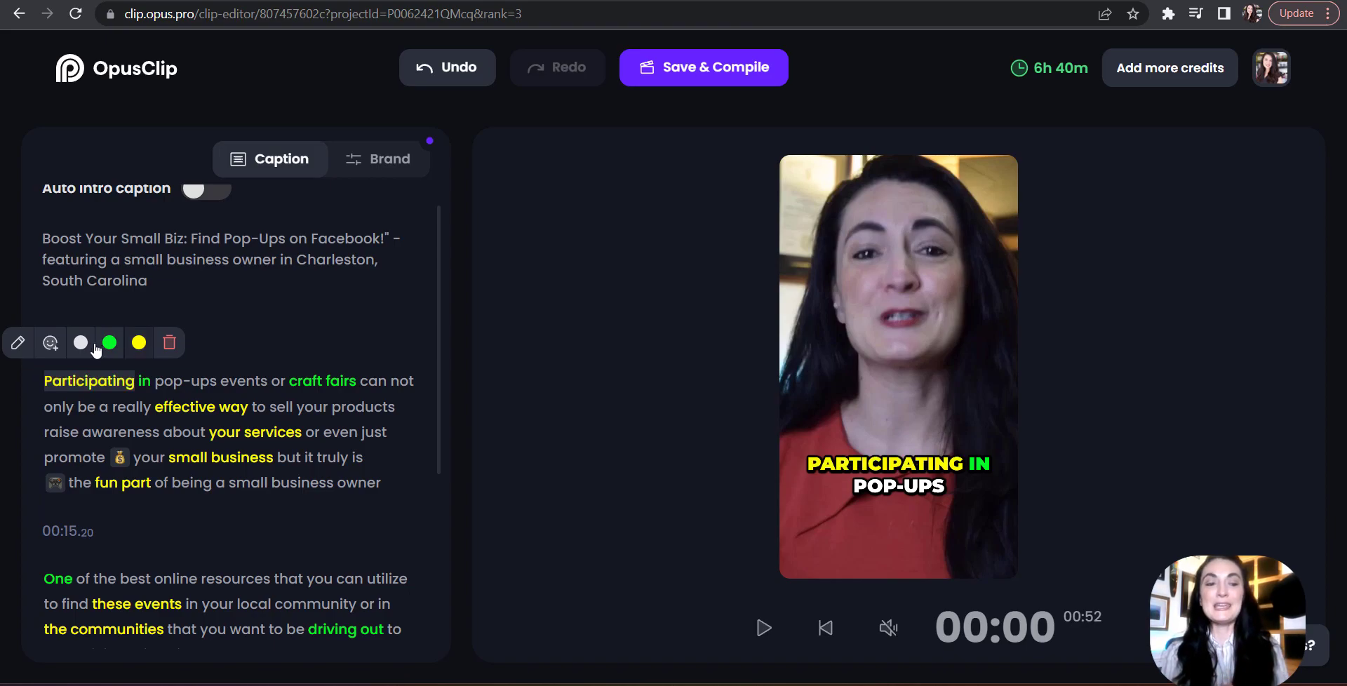
left_click(109, 343)
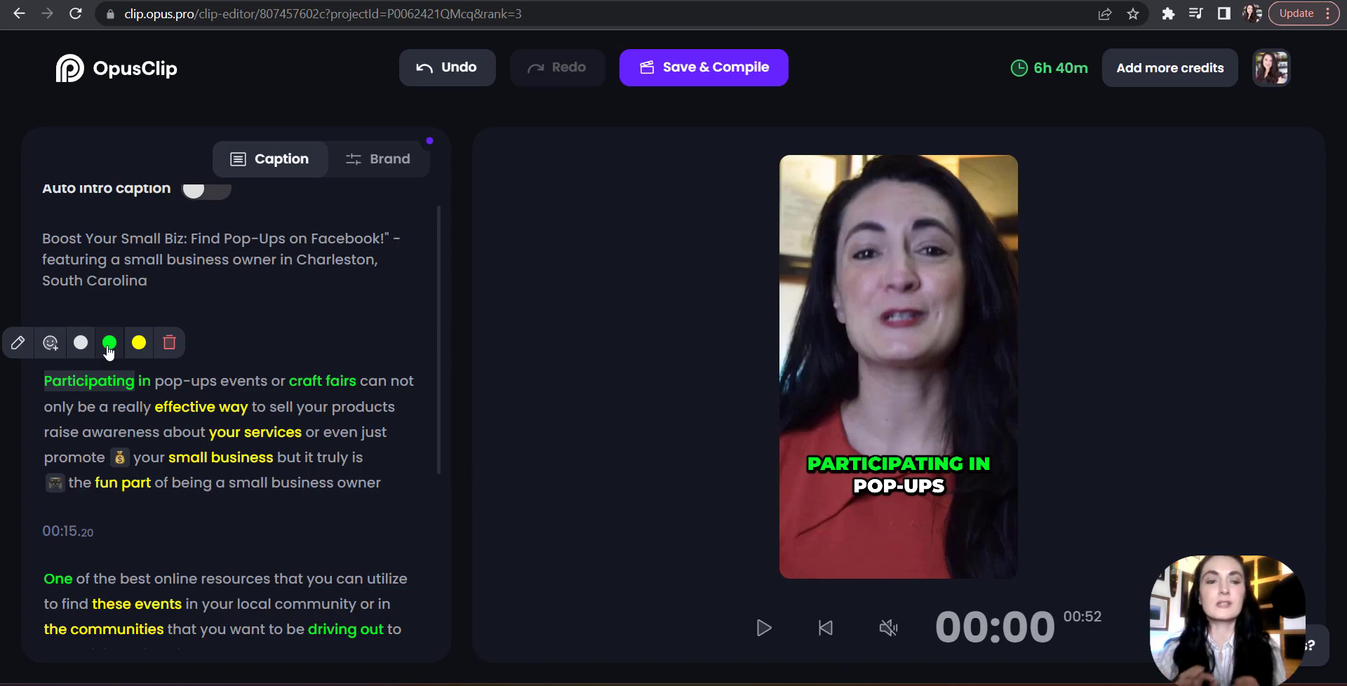
scroll(390, 276, "up", 1)
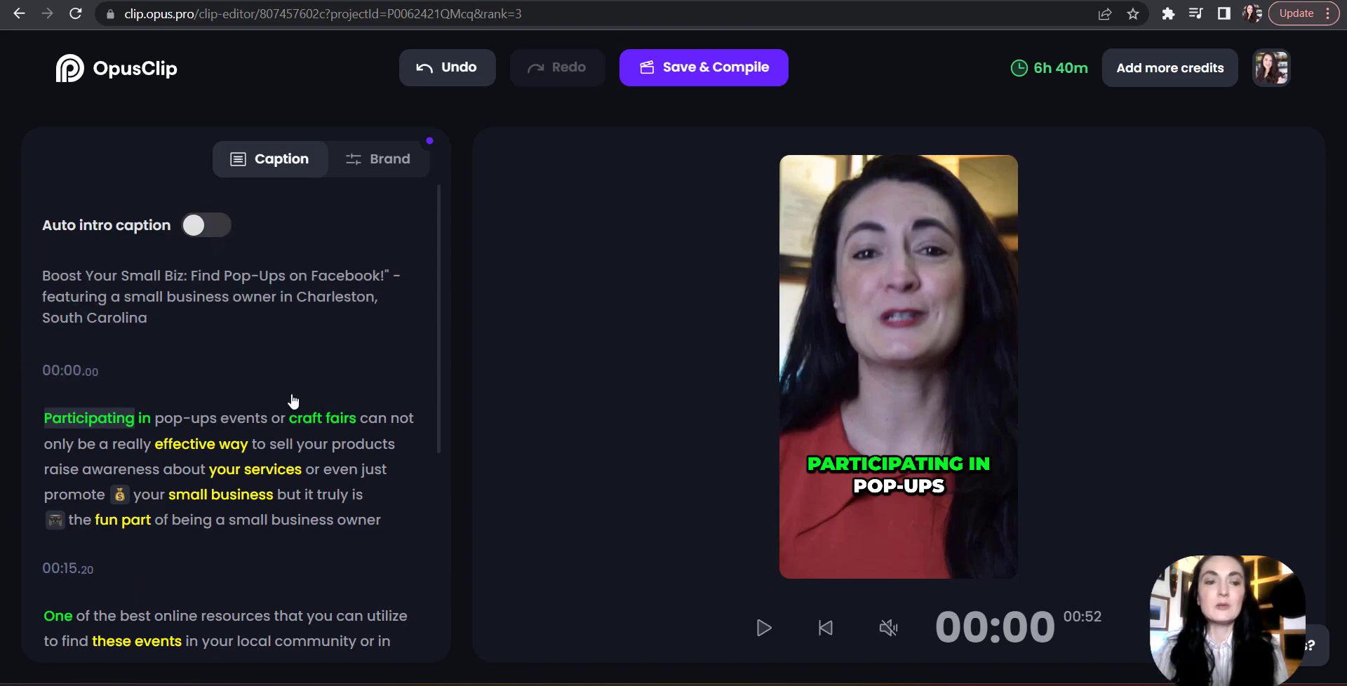
Try the one-line auto caption style in the brand settings and set it back to three lines
left_click(379, 178)
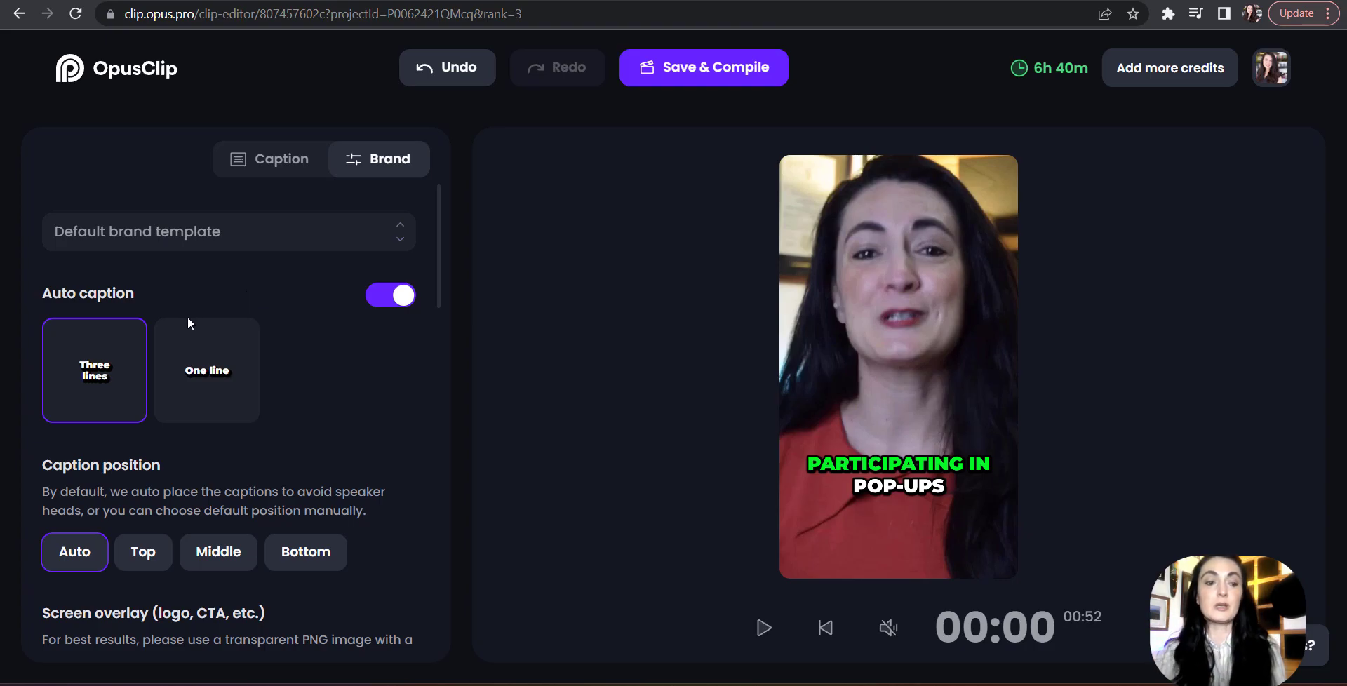
left_click(202, 386)
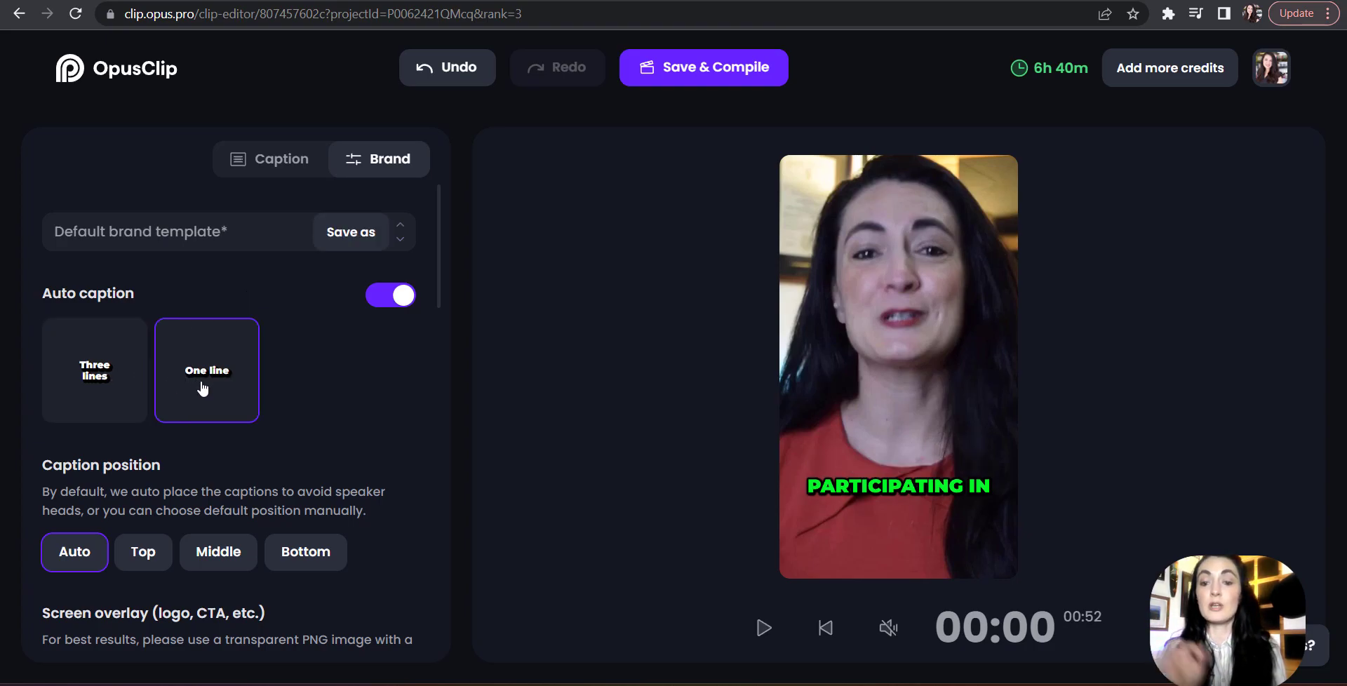
left_click(87, 369)
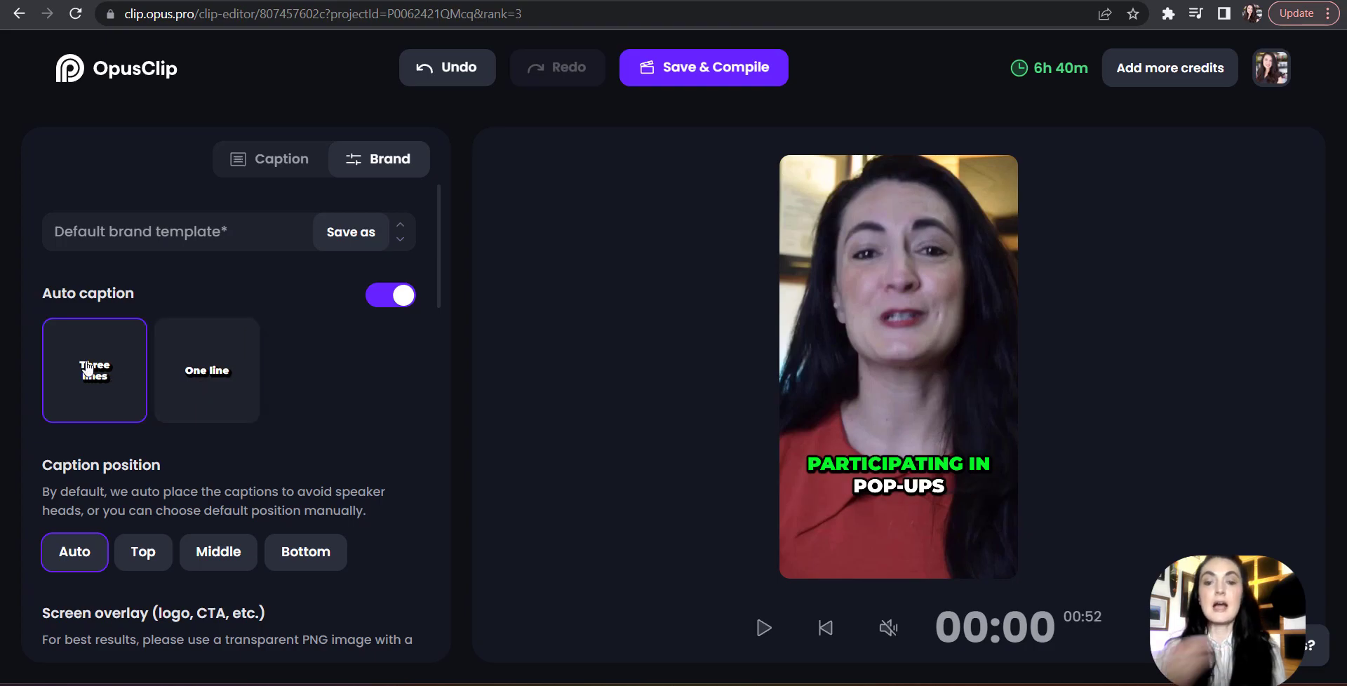
Try the Top, Middle and Bottom caption positions and set the caption position back to Auto
scroll(299, 401, "down", 2)
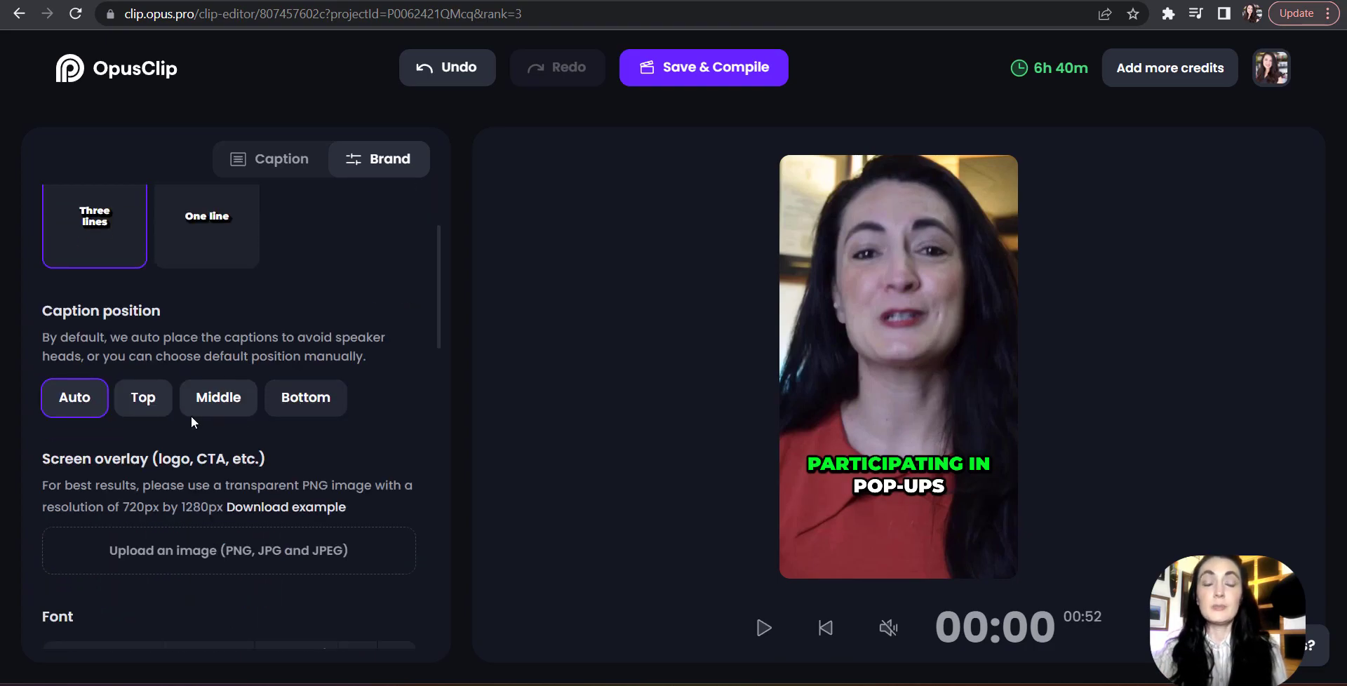
left_click(154, 405)
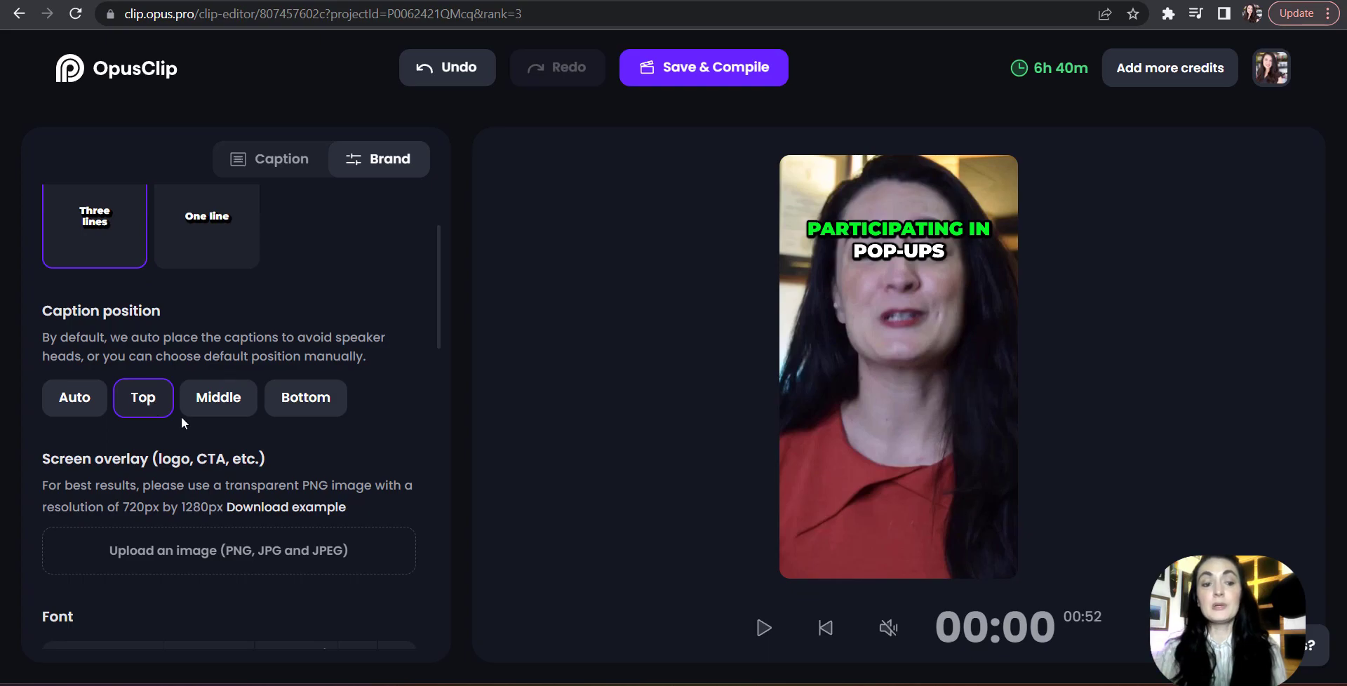
left_click(218, 402)
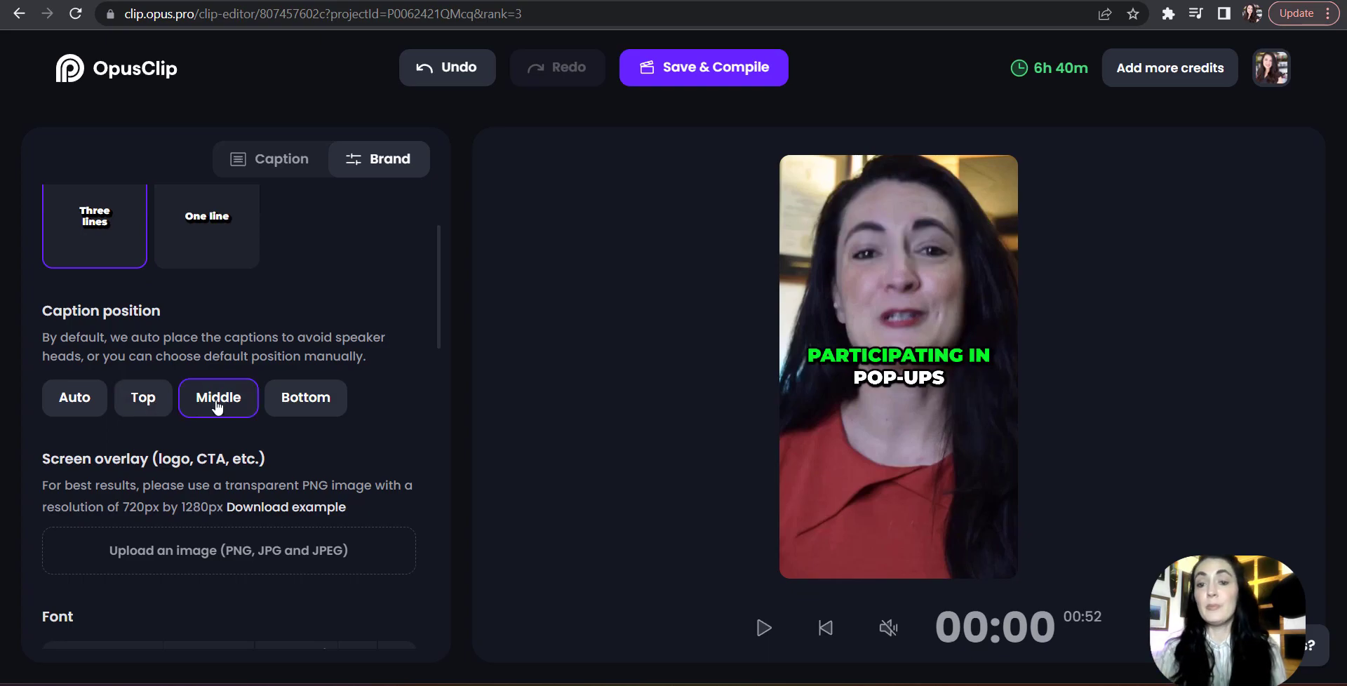
left_click(324, 404)
left_click(86, 405)
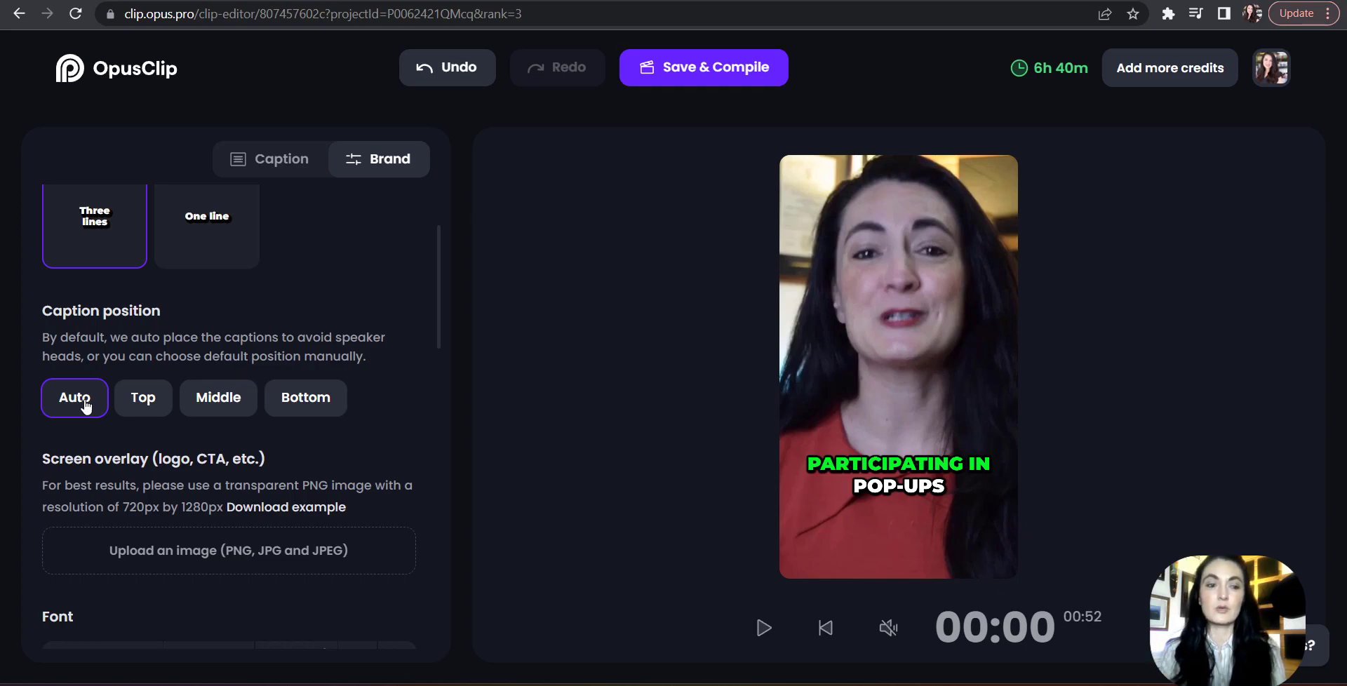
scroll(86, 405, "down", 2)
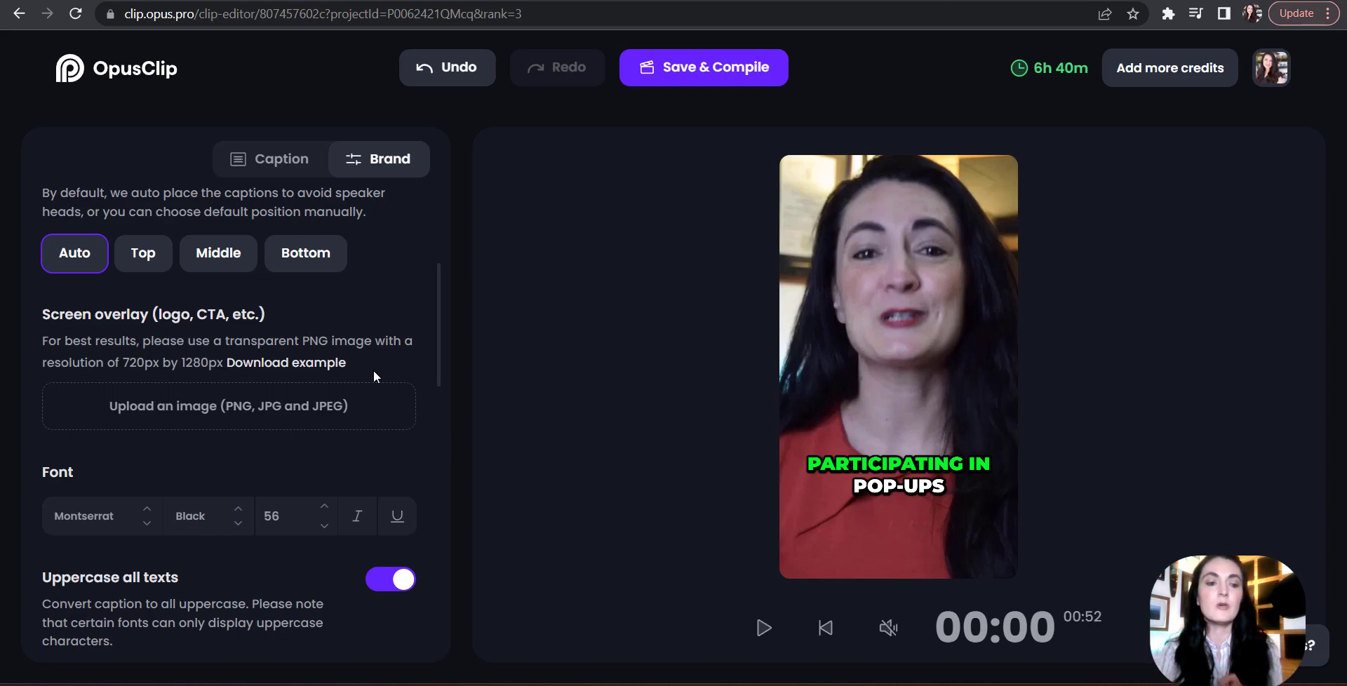
Try Komika-axis, The bold font, Bangers and Koulen as the caption font and set it back to Montserrat
scroll(374, 372, "down", 1)
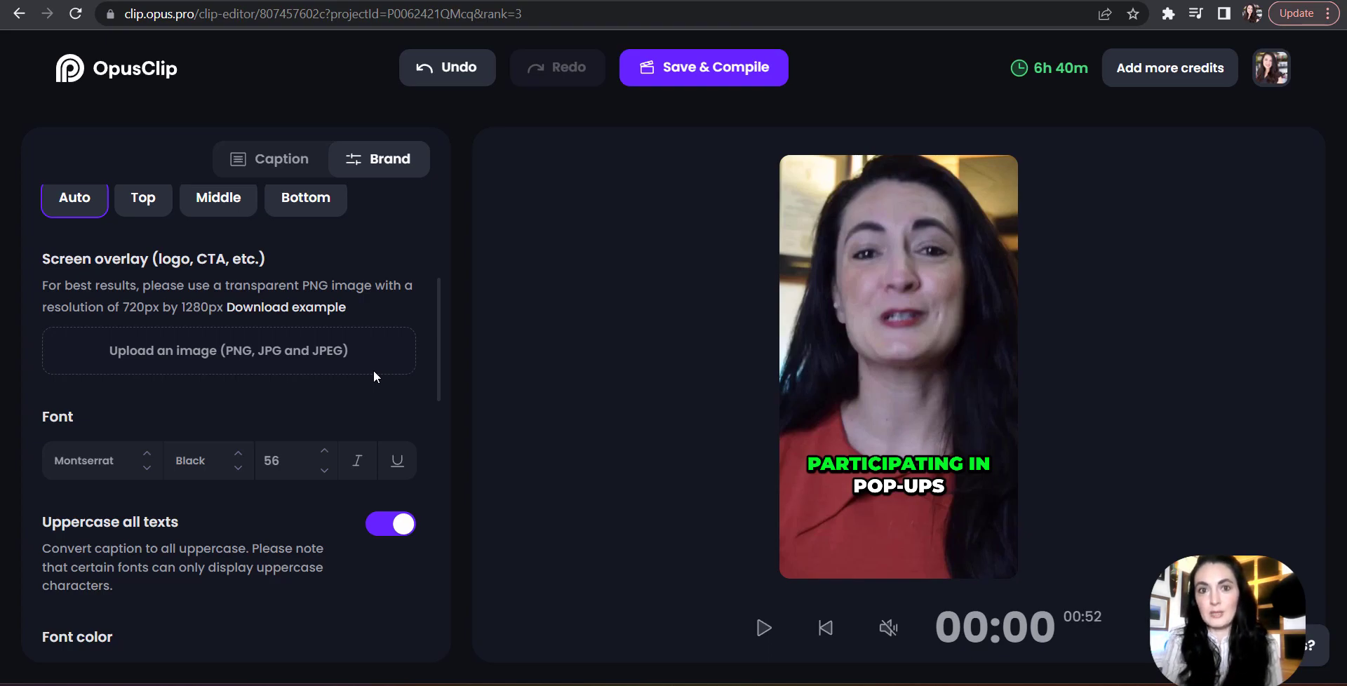
scroll(374, 376, "down", 2)
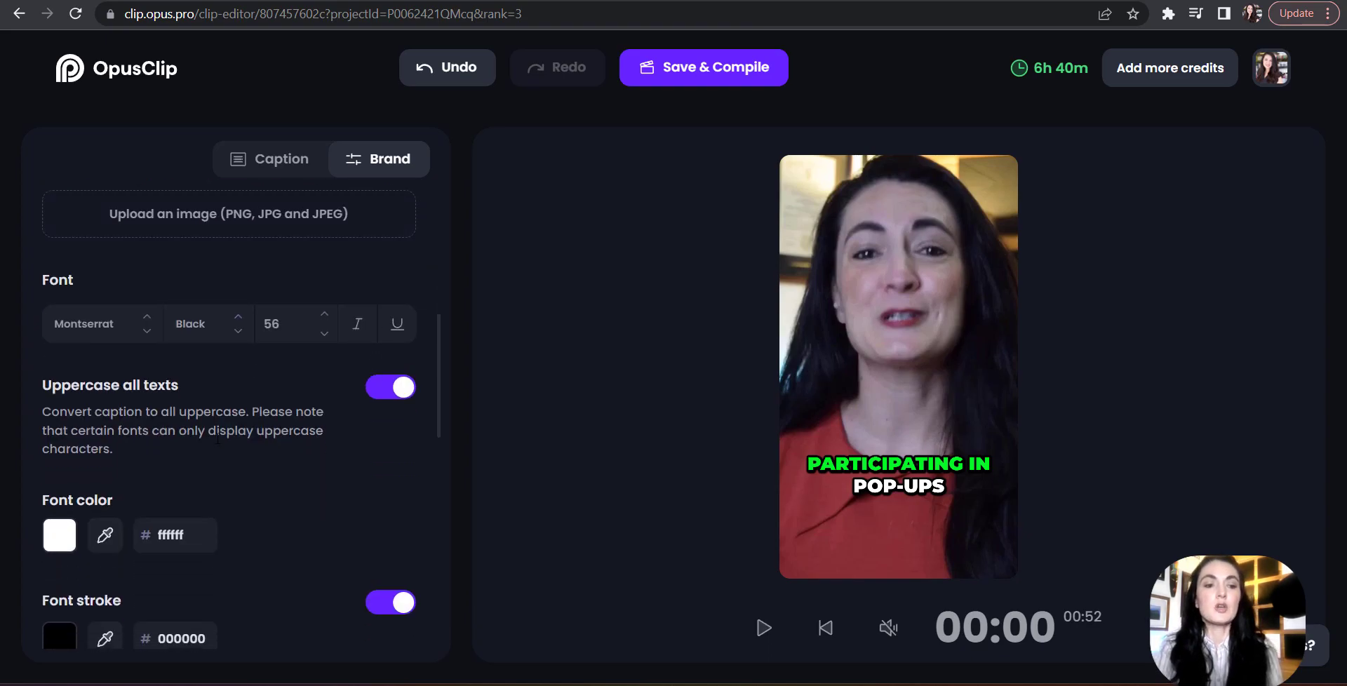
left_click(107, 338)
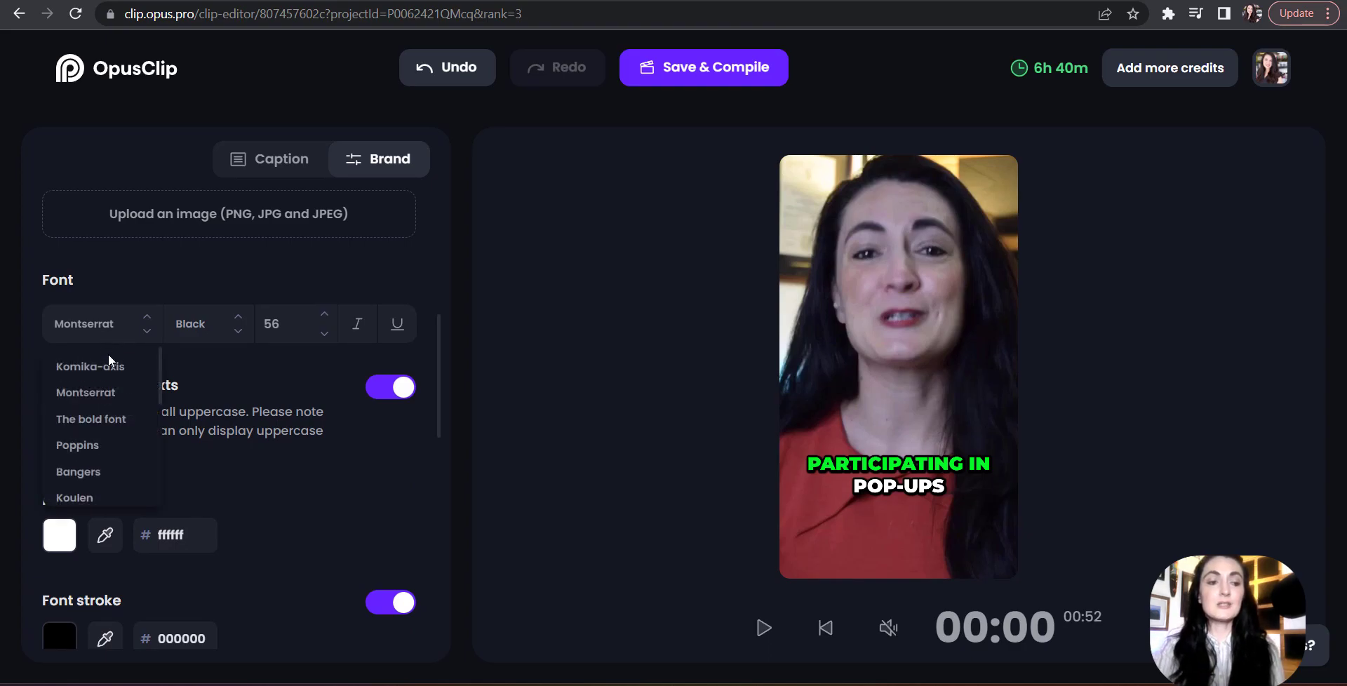
left_click(109, 366)
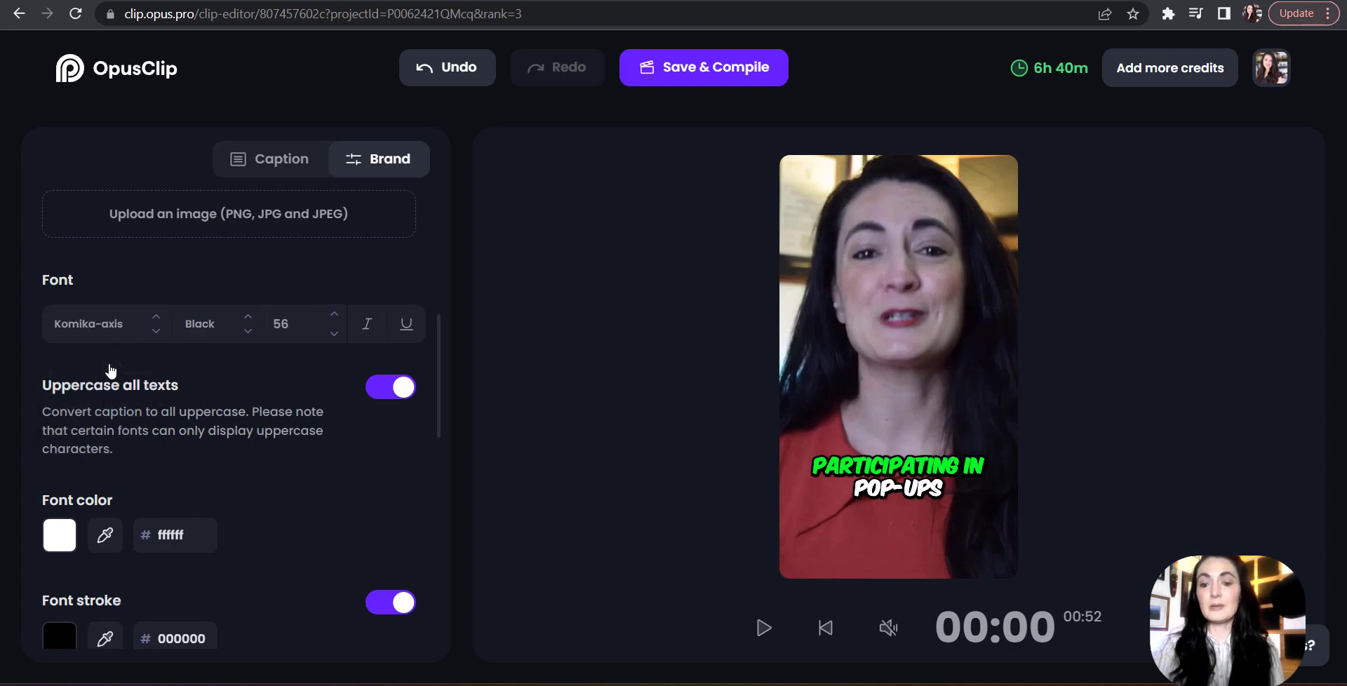
left_click(119, 330)
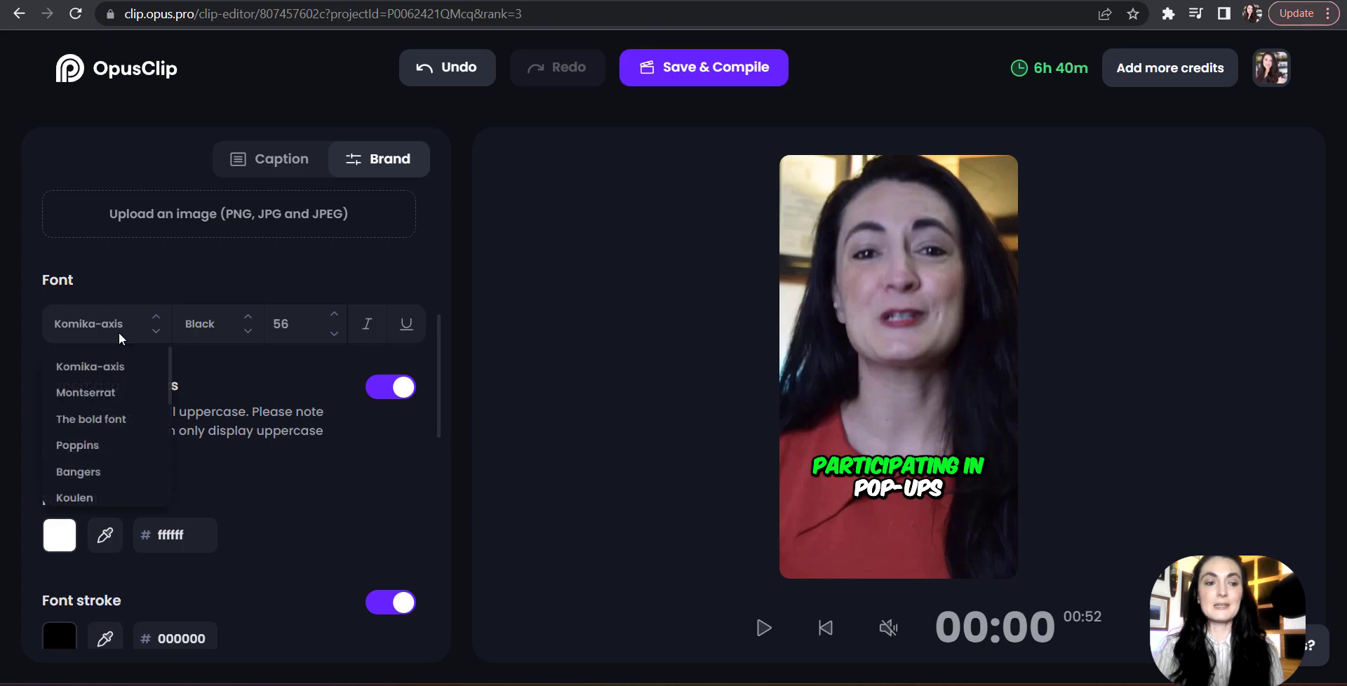
left_click(120, 420)
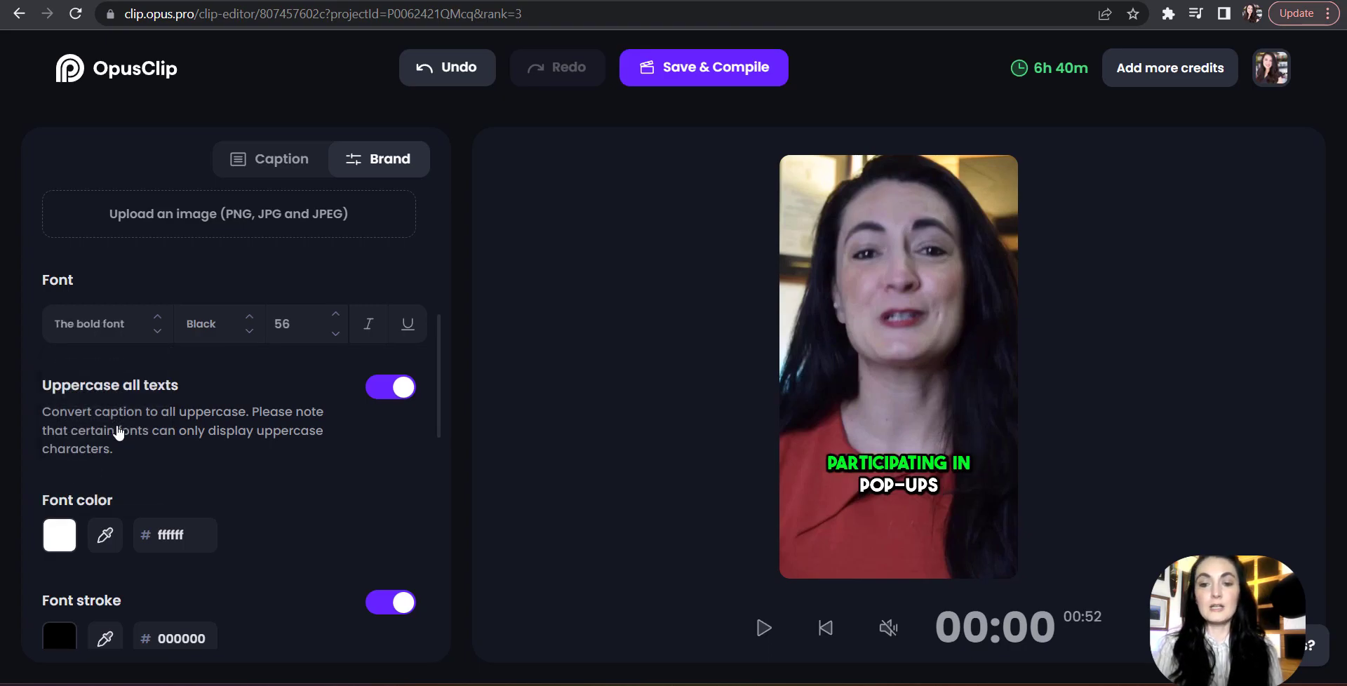
left_click(116, 328)
left_click(94, 472)
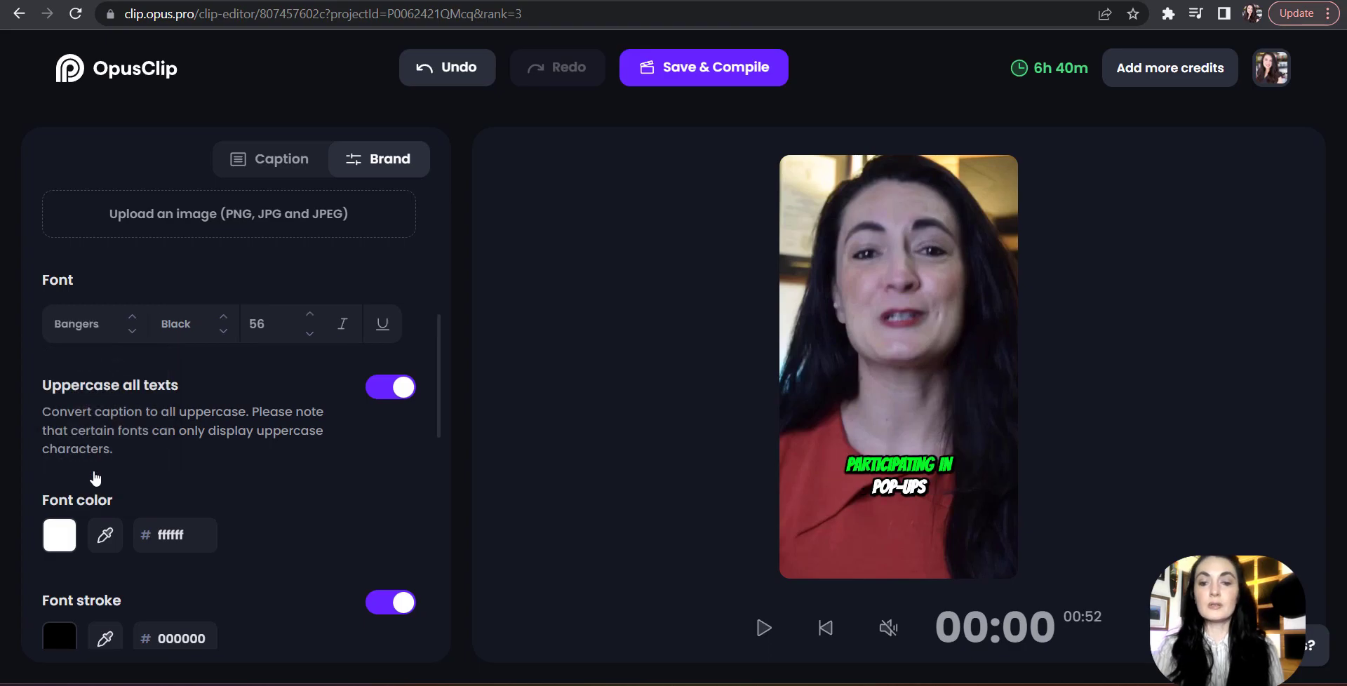
left_click(90, 342)
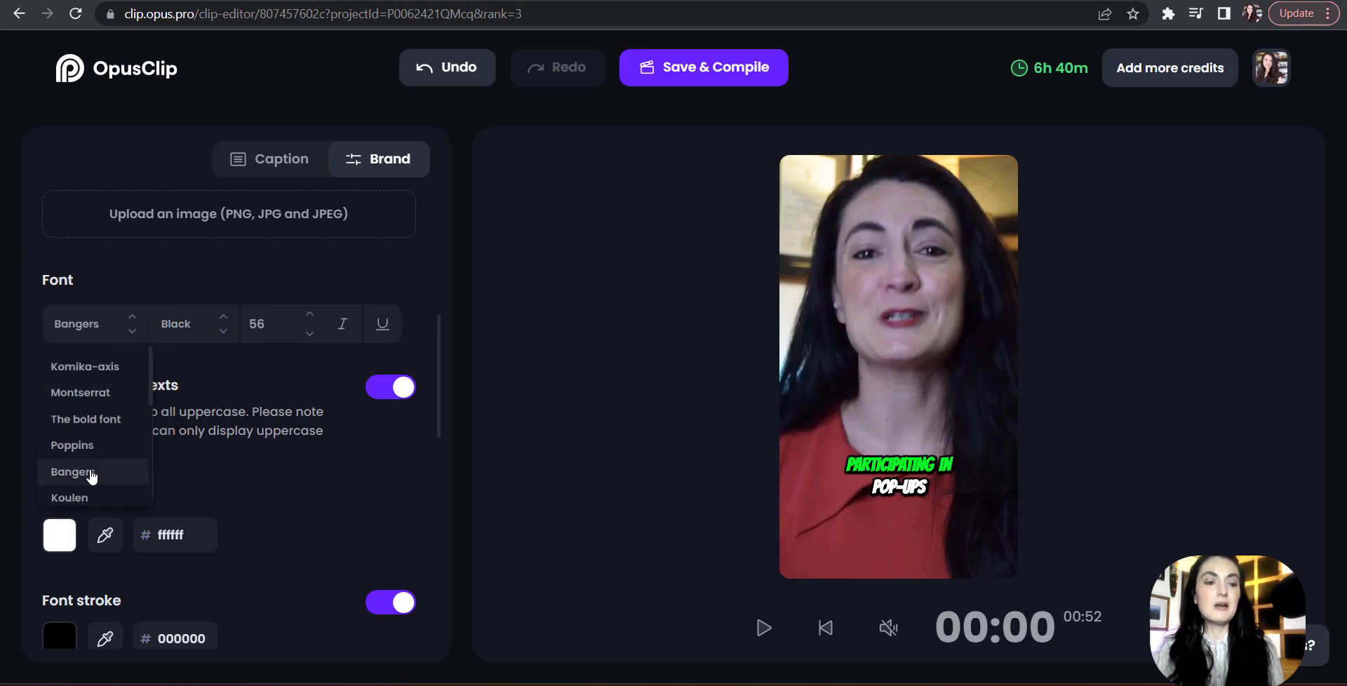
left_click(91, 496)
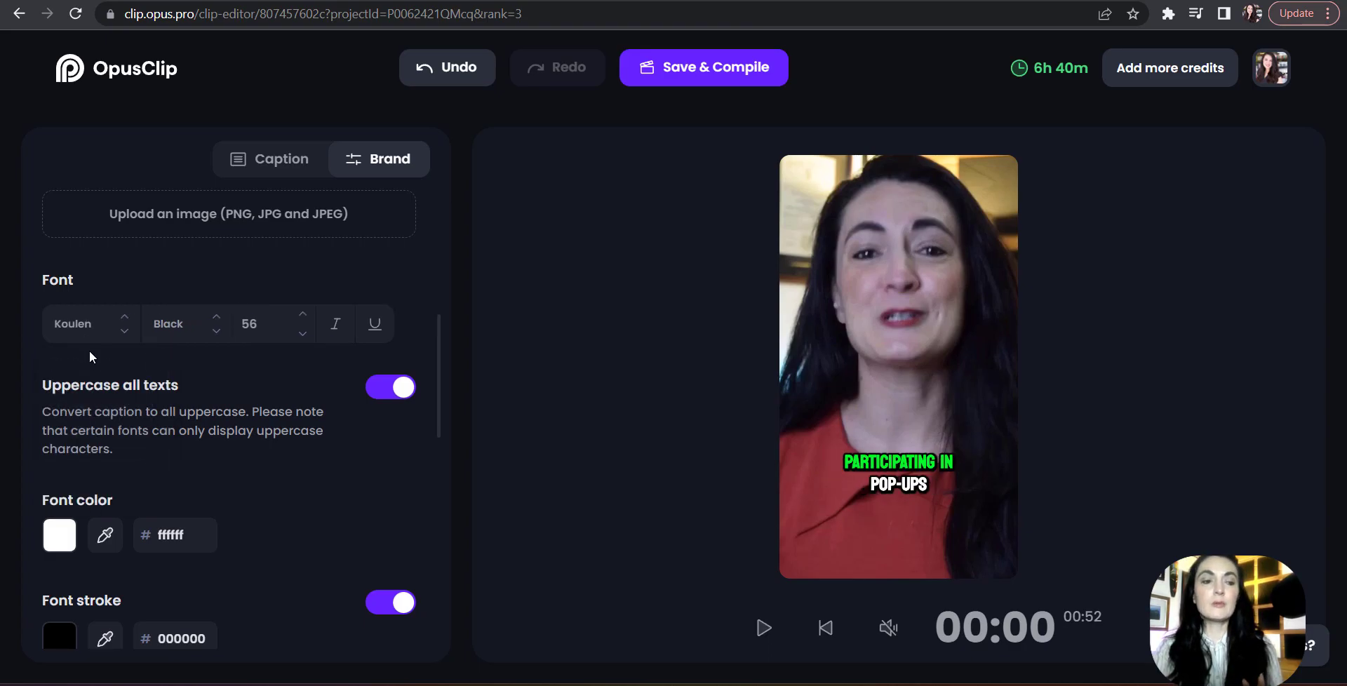
left_click(88, 324)
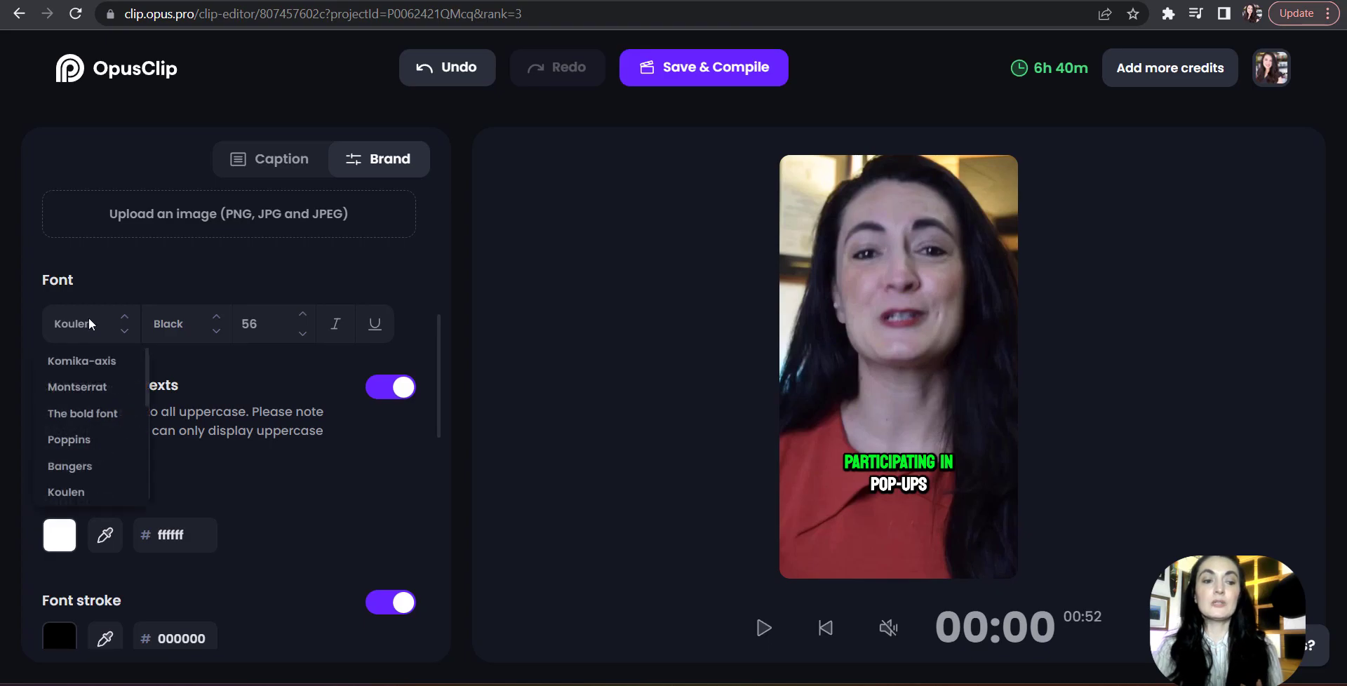
left_click(91, 386)
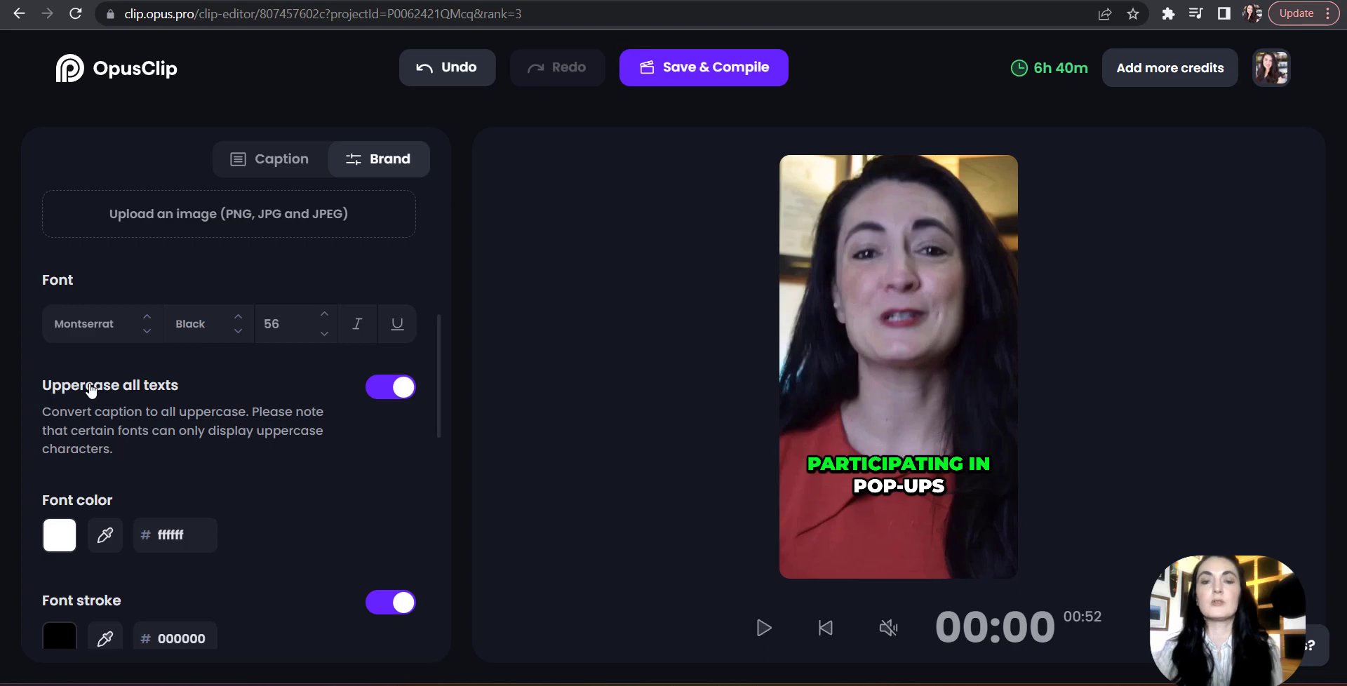
Enable the Fit layout and disable the Fill layout in the brand layout settings
scroll(91, 390, "down", 2)
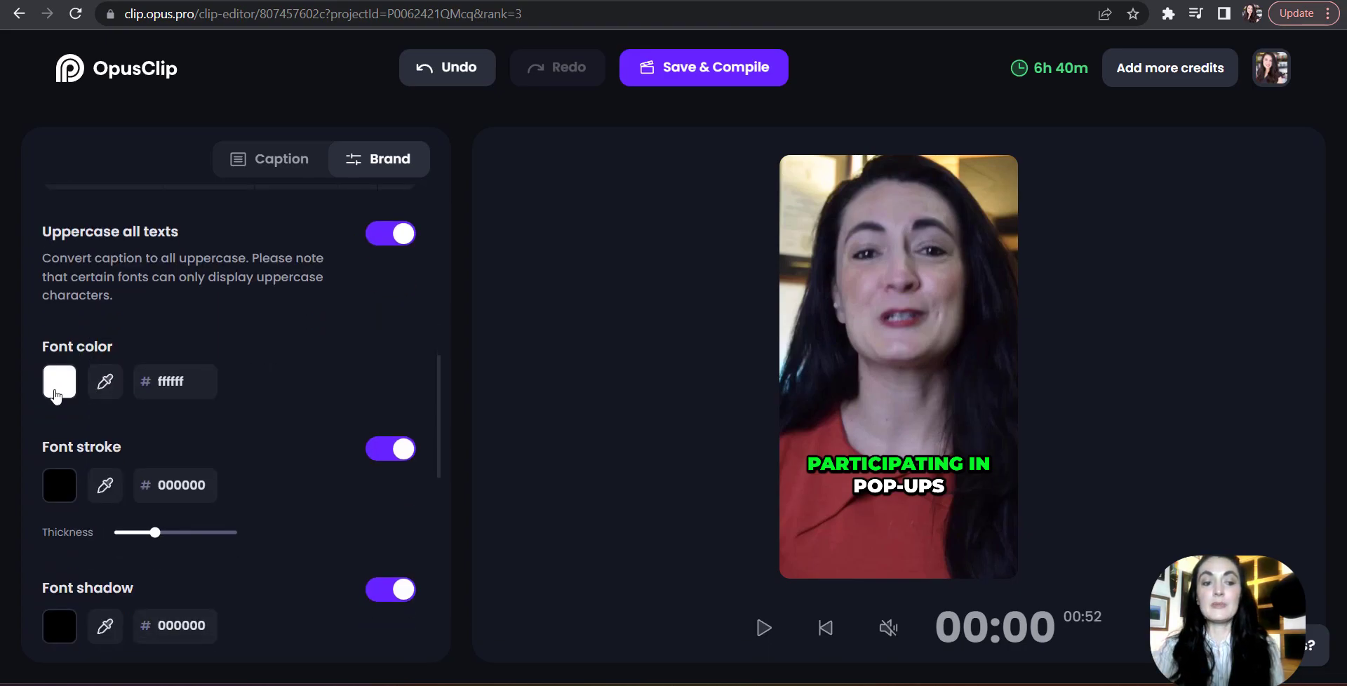
scroll(50, 410, "down", 1)
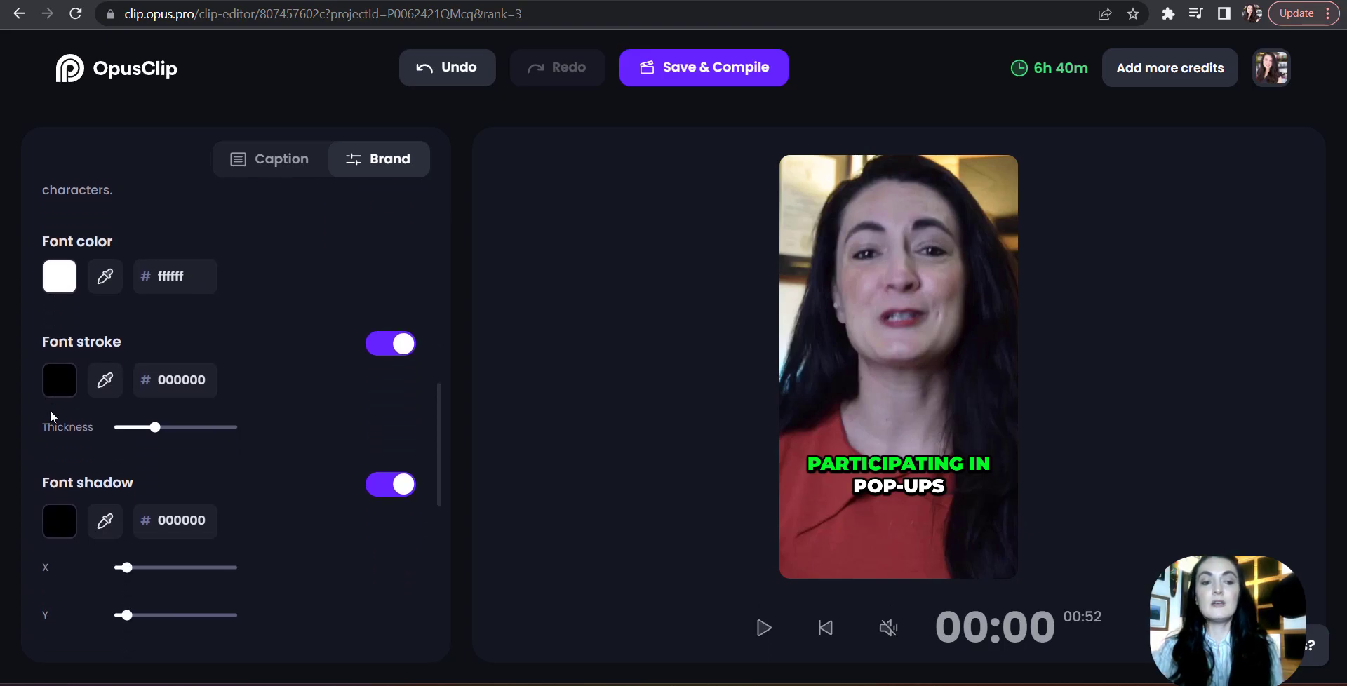
scroll(50, 409, "down", 2)
scroll(50, 414, "down", 3)
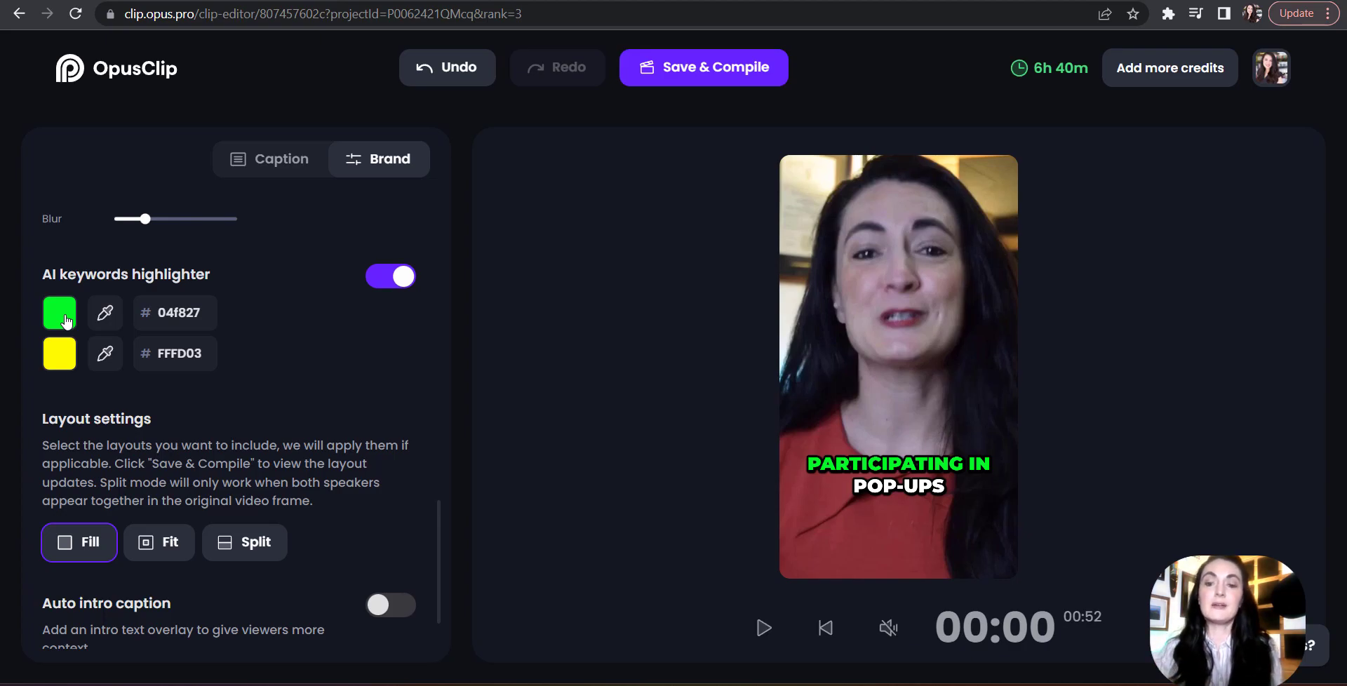
scroll(66, 321, "down", 2)
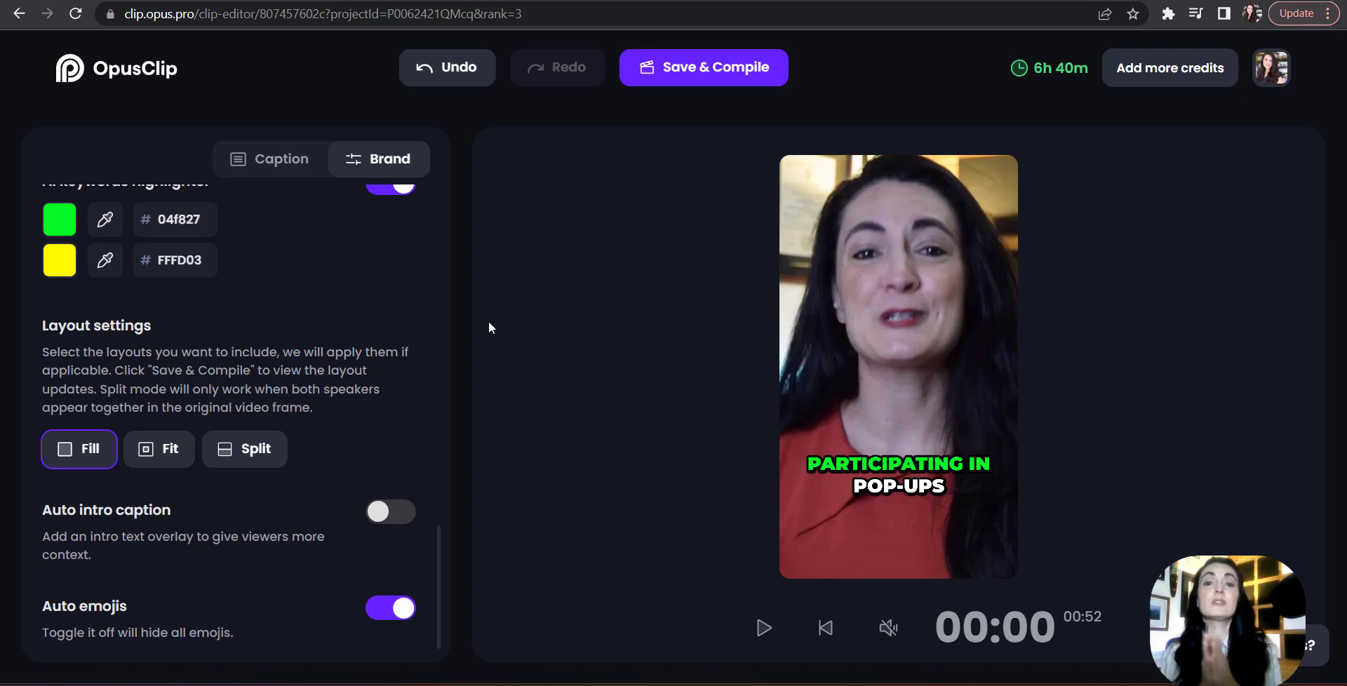
left_click(166, 450)
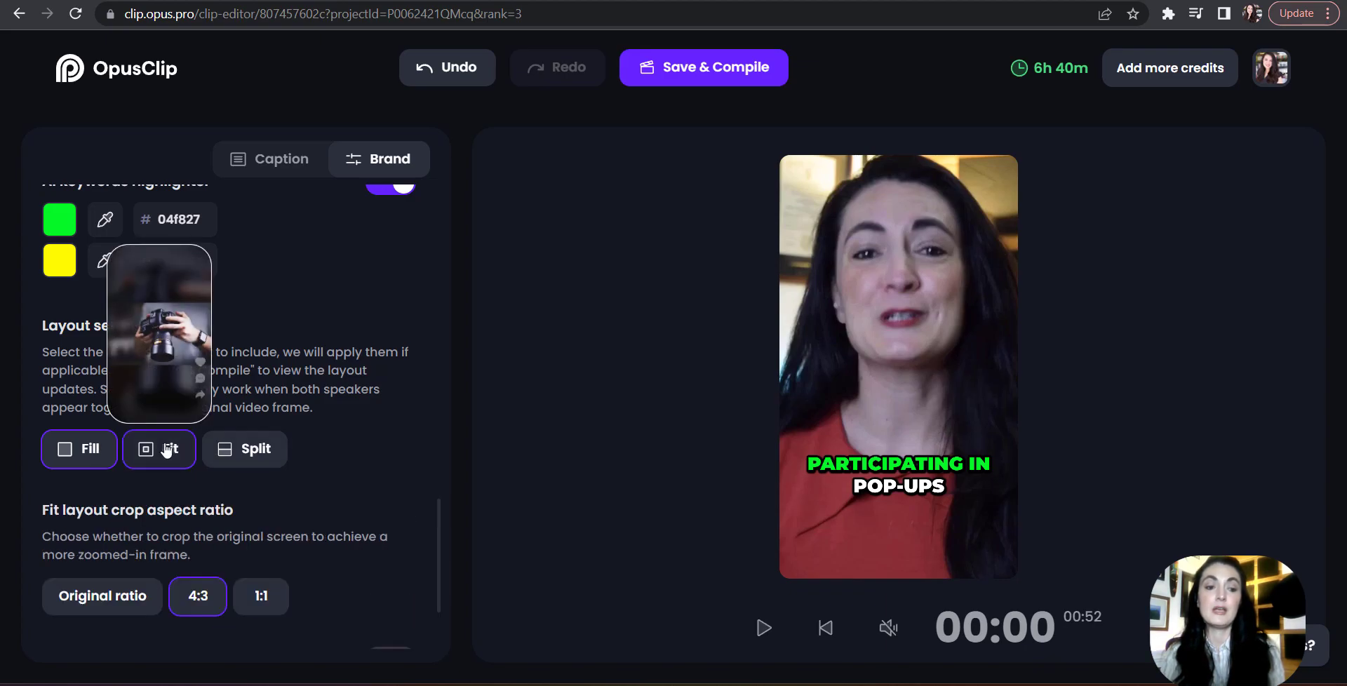
left_click(84, 450)
scroll(297, 455, "up", 1)
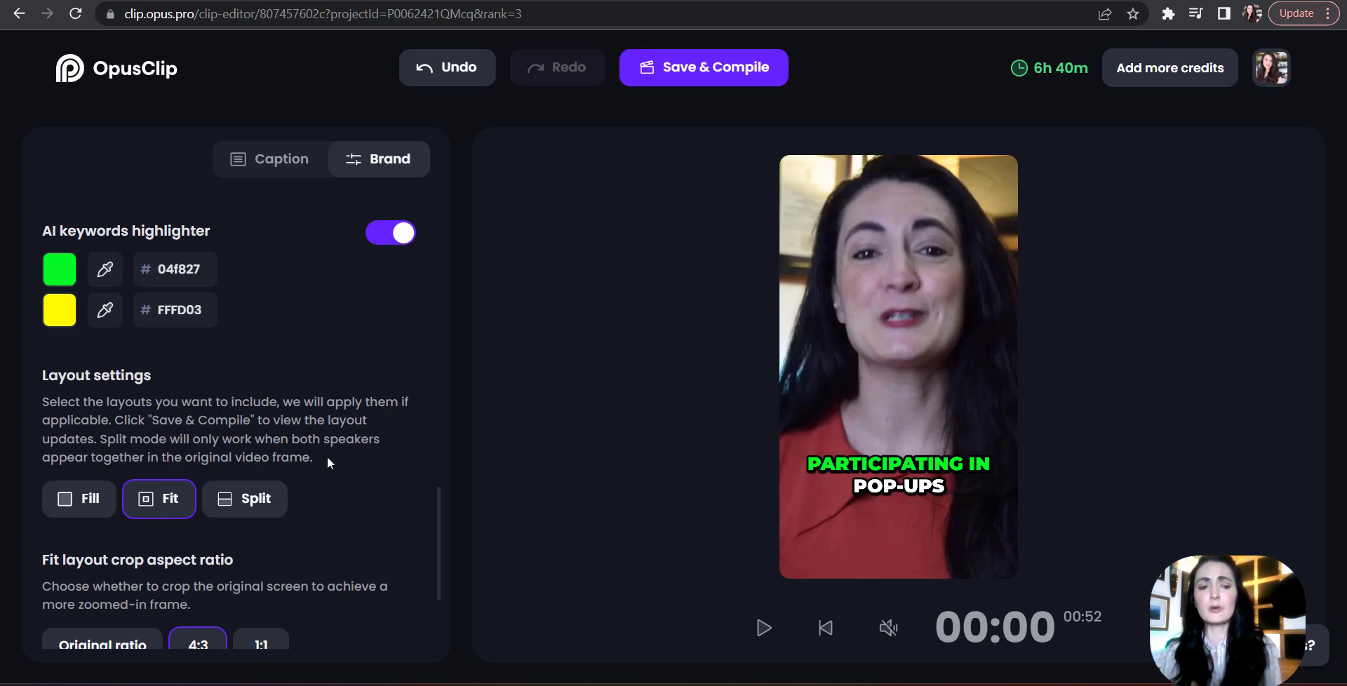
Try including the Split and Fill layouts alongside Fit, and switch both off again
left_click(251, 503)
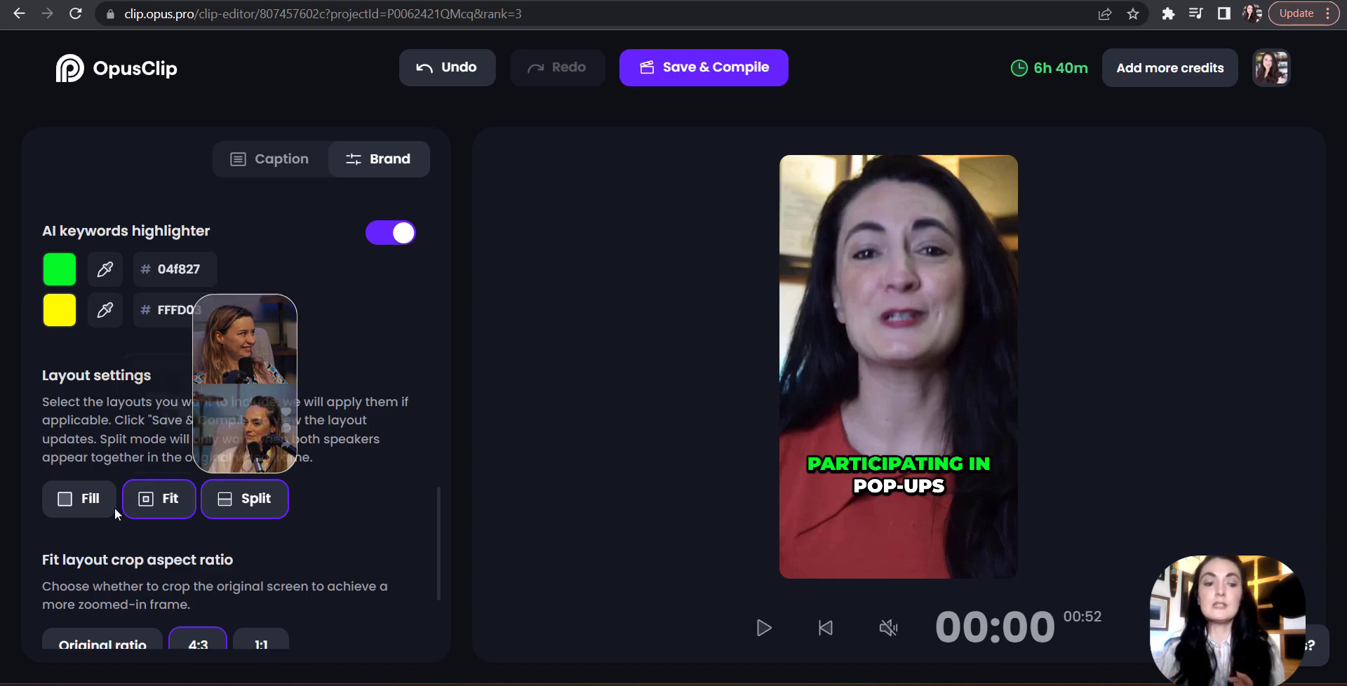
left_click(72, 514)
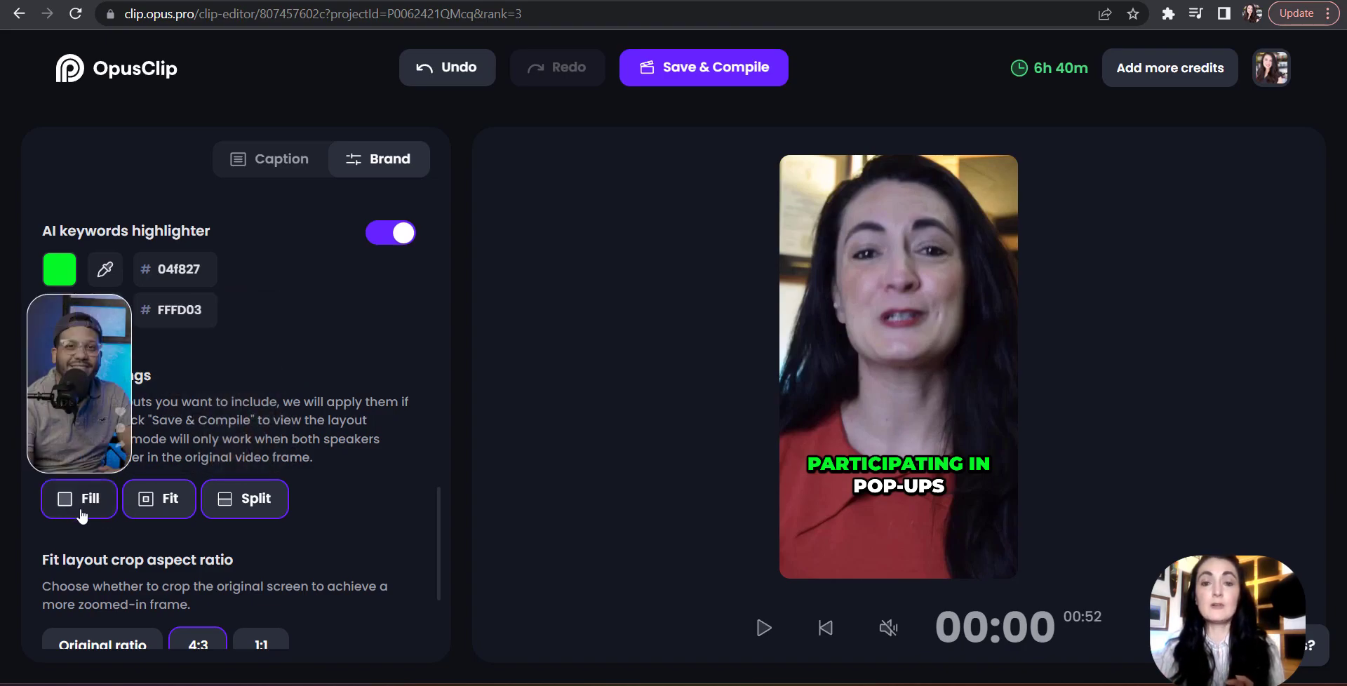
mouse_move(157, 519)
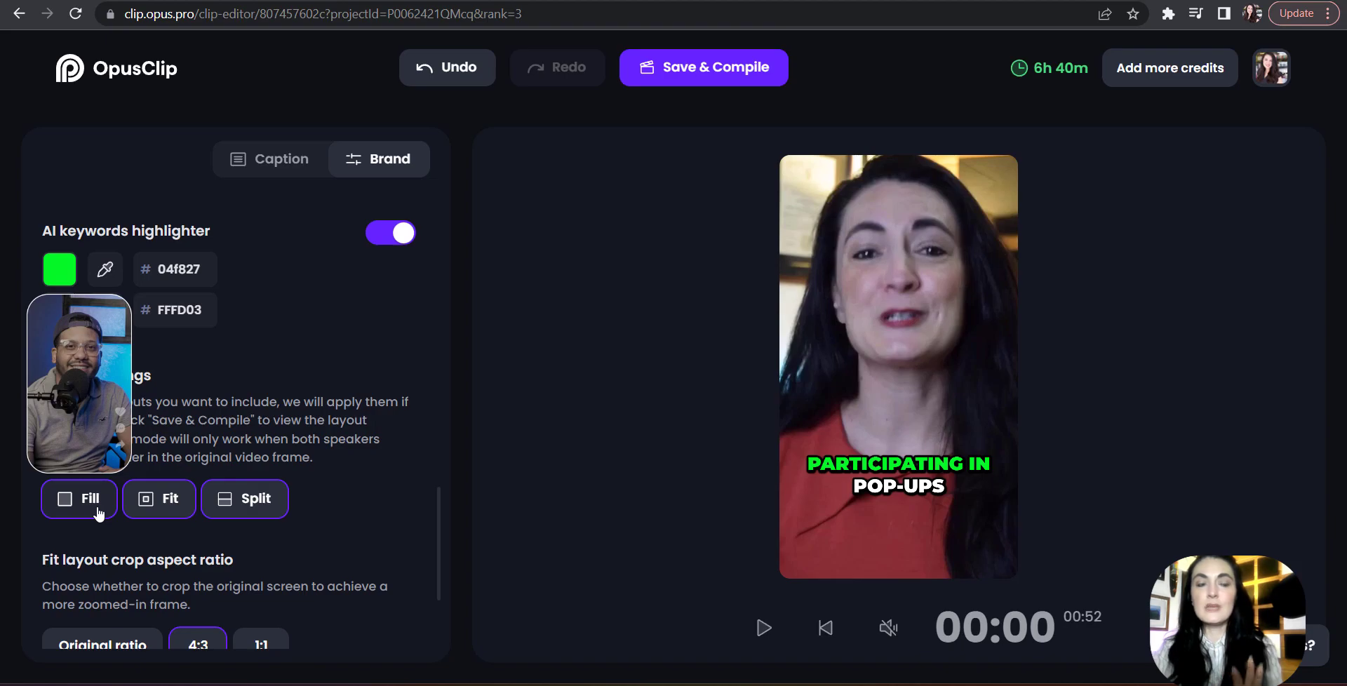
mouse_move(256, 498)
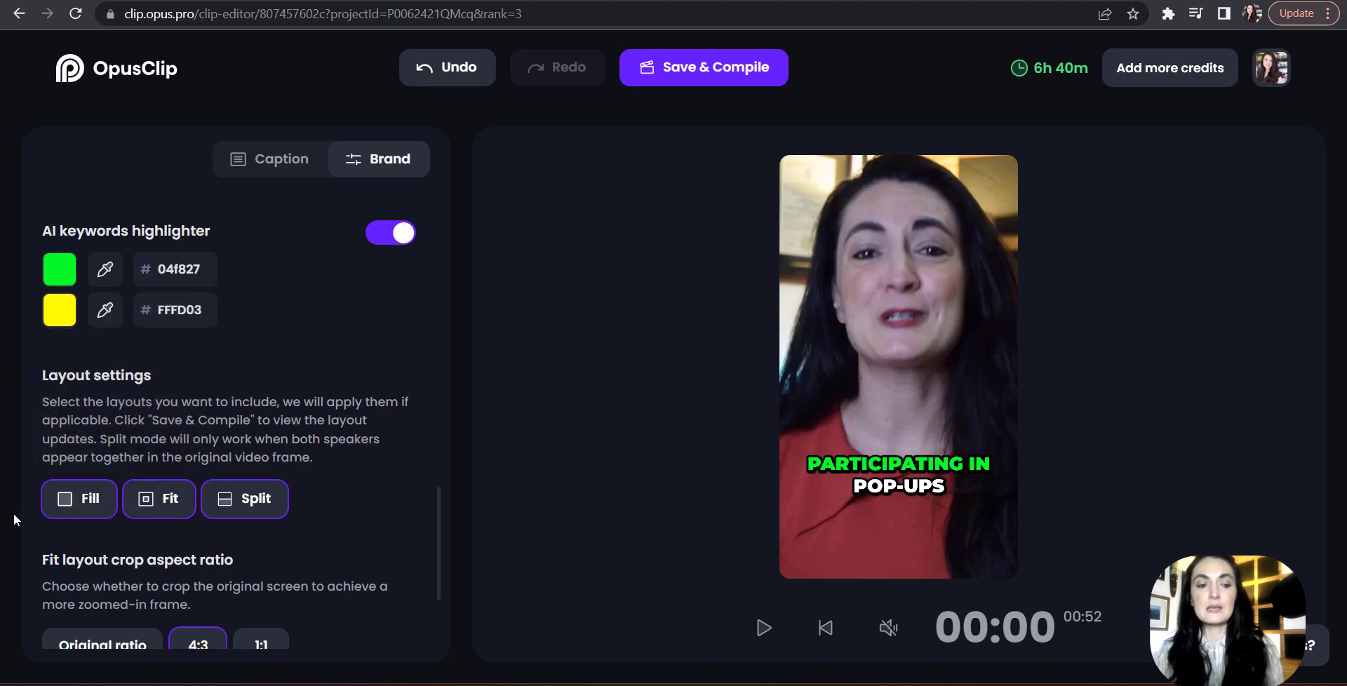
left_click(73, 511)
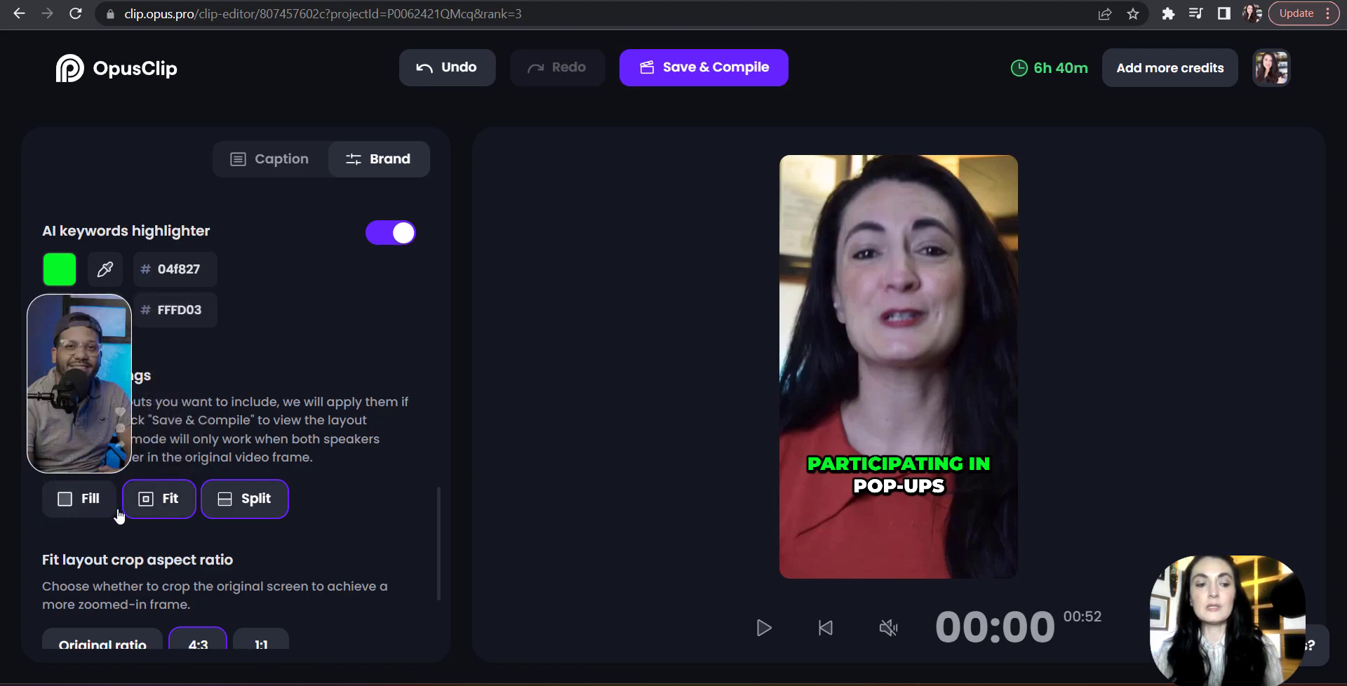
left_click(224, 510)
Preview the Fit layout's crop aspect ratio options, save and compile clip #3, and play the compiled clip
scroll(367, 534, "down", 2)
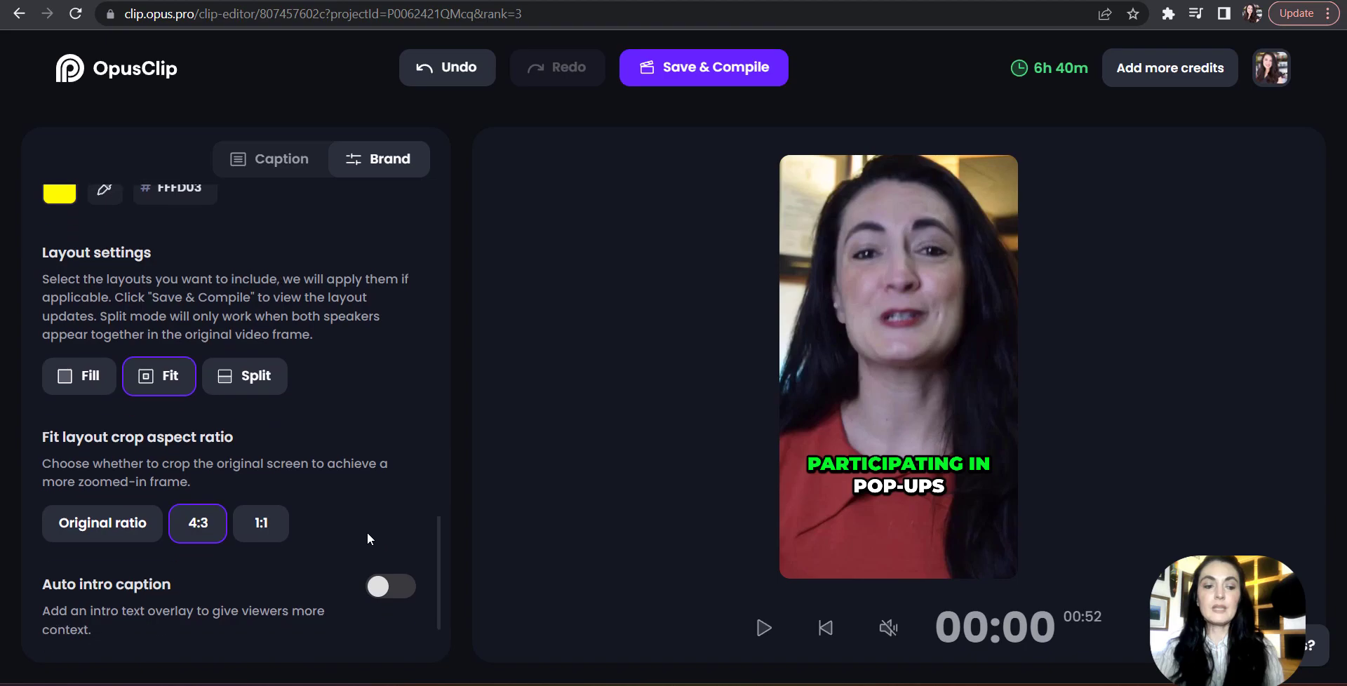
scroll(367, 532, "down", 1)
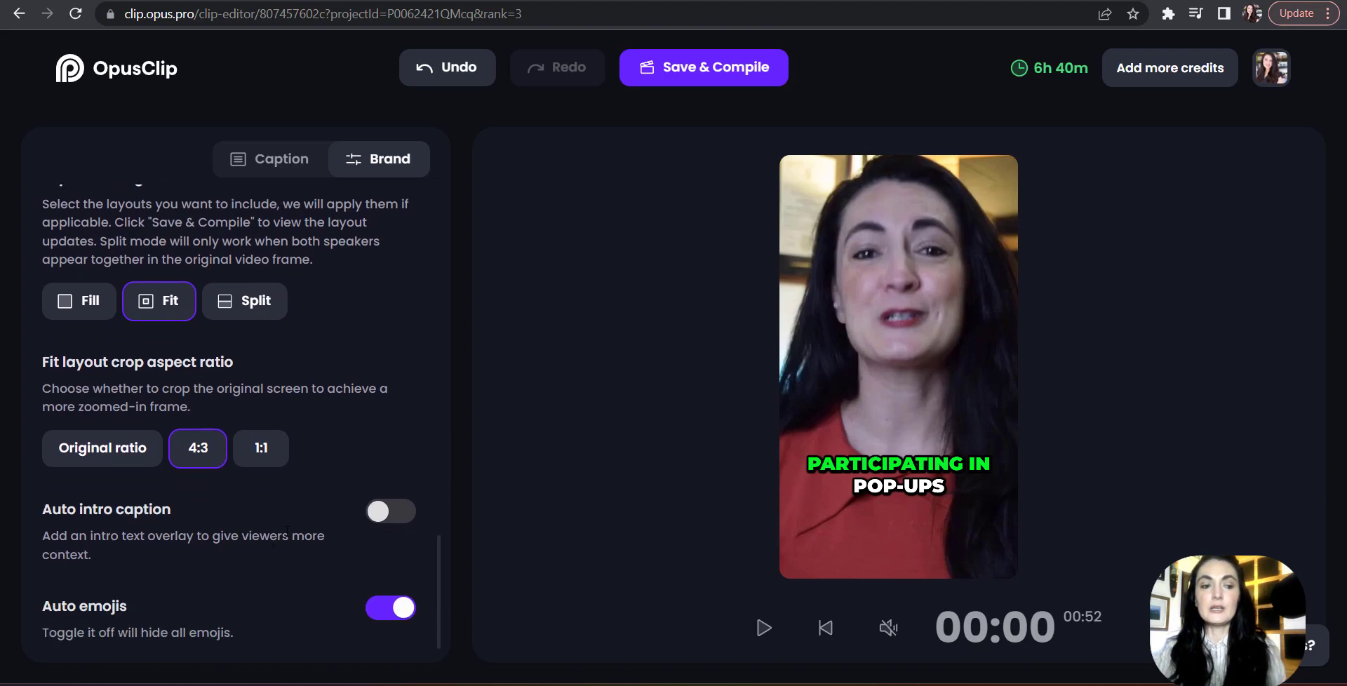
mouse_move(73, 458)
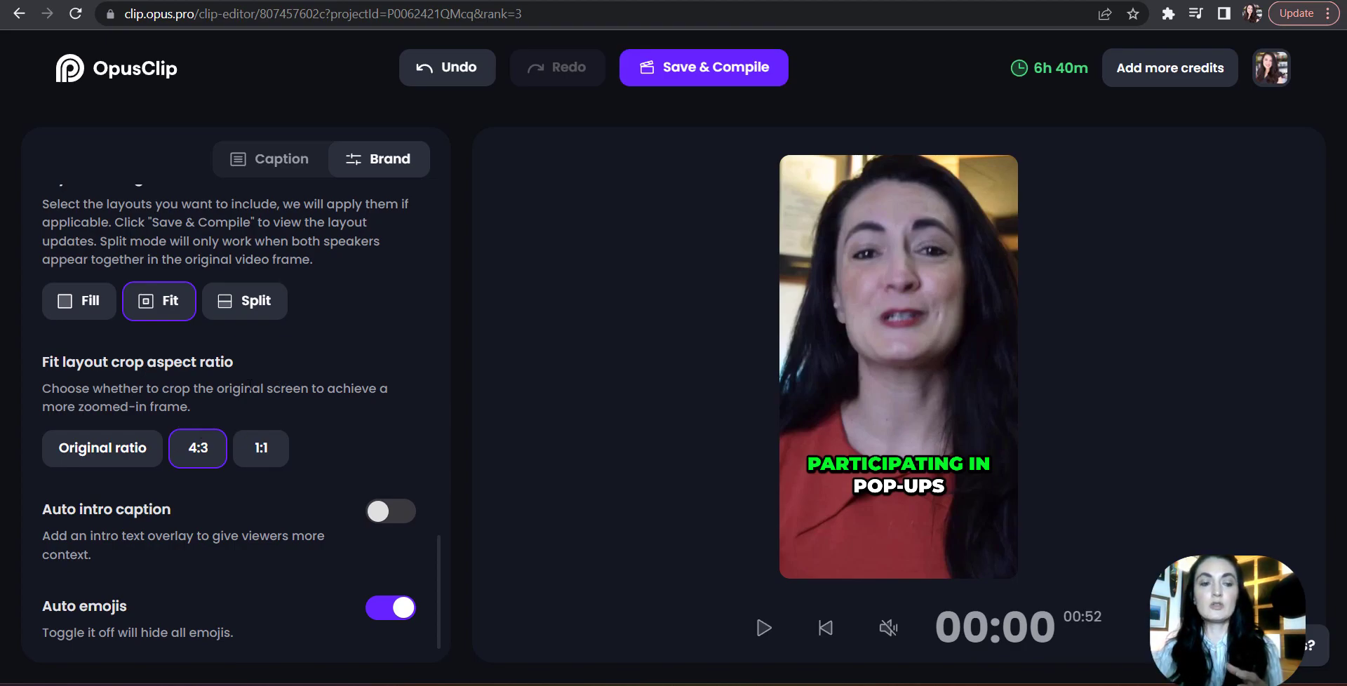
mouse_move(126, 472)
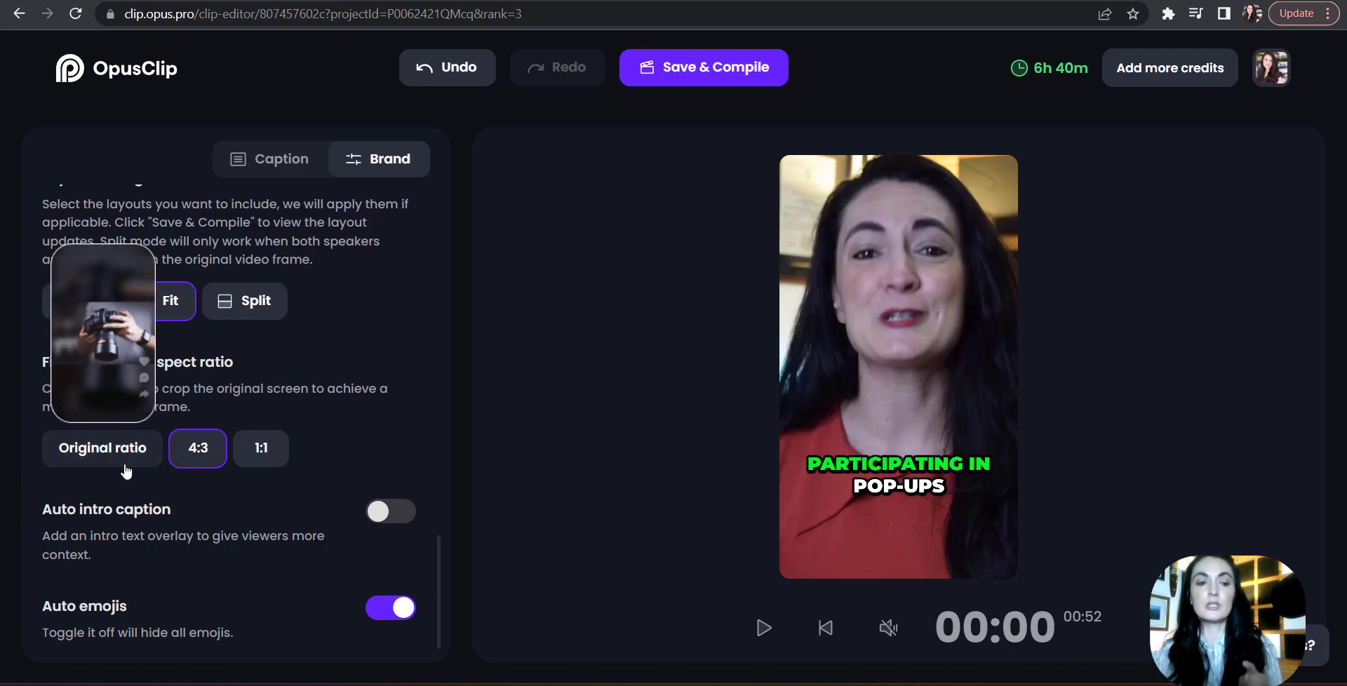
mouse_move(193, 462)
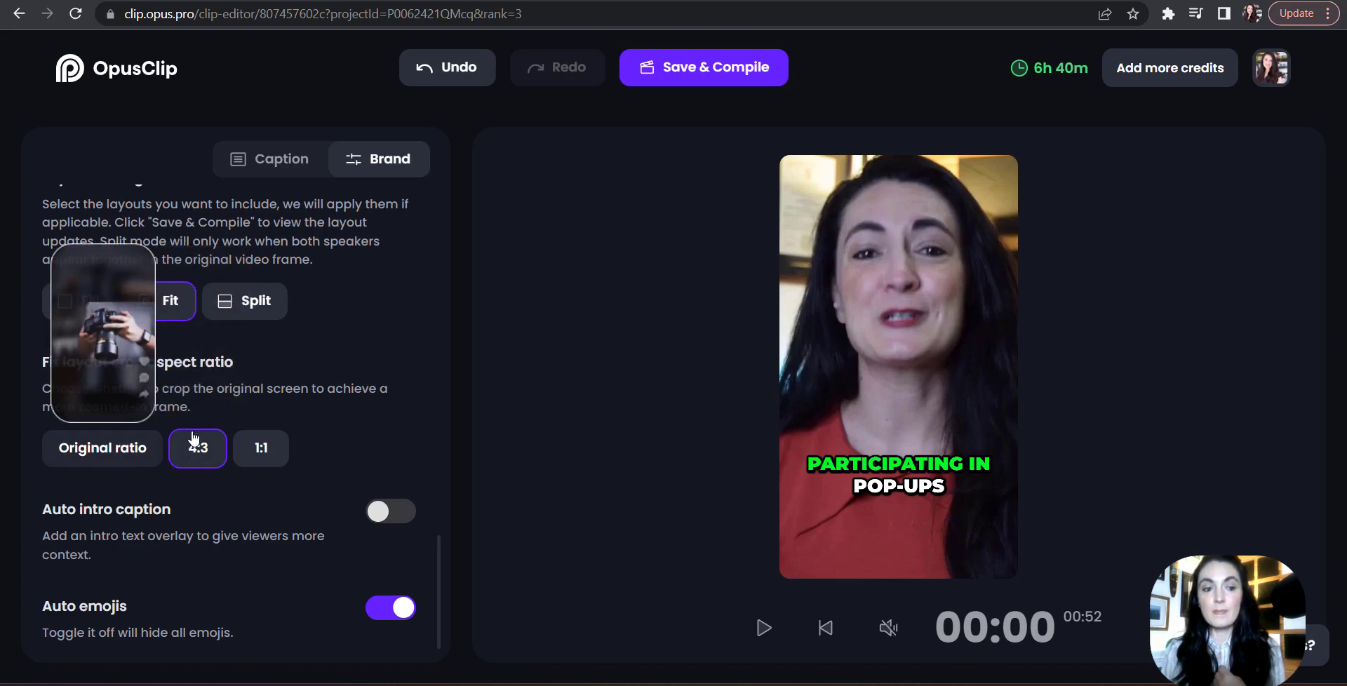
mouse_move(196, 438)
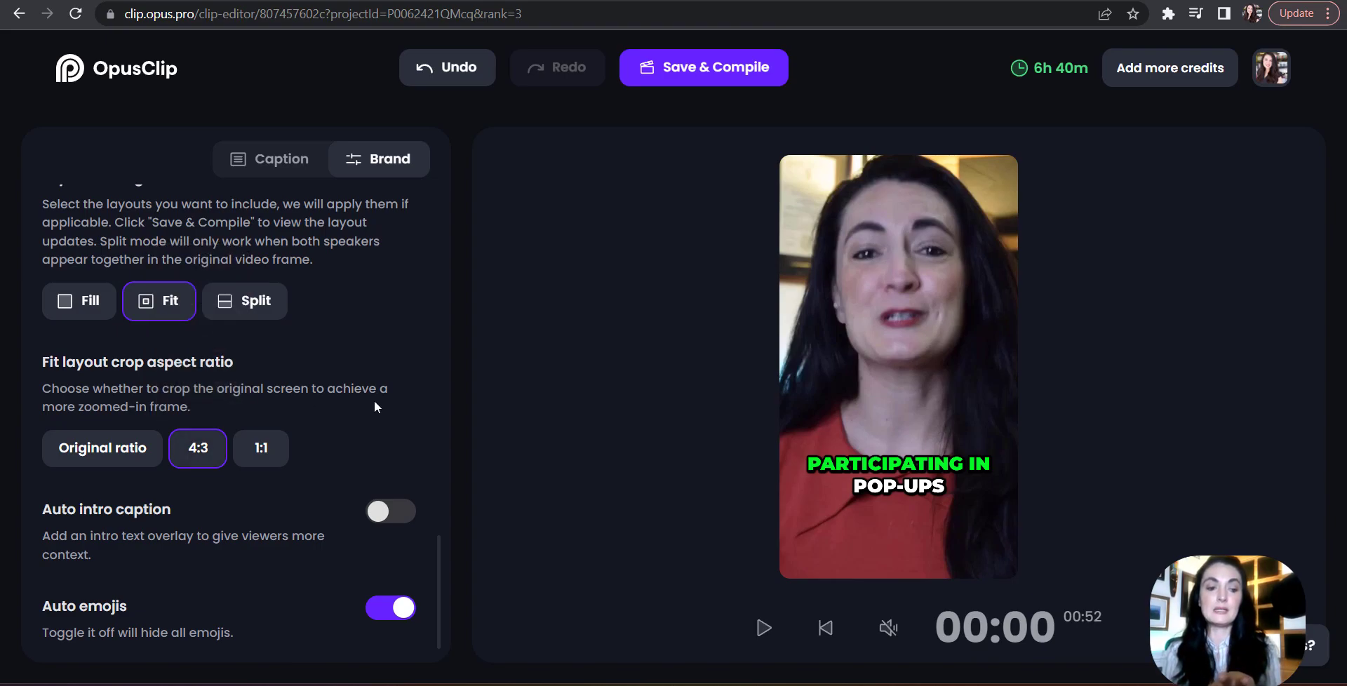
left_click(712, 82)
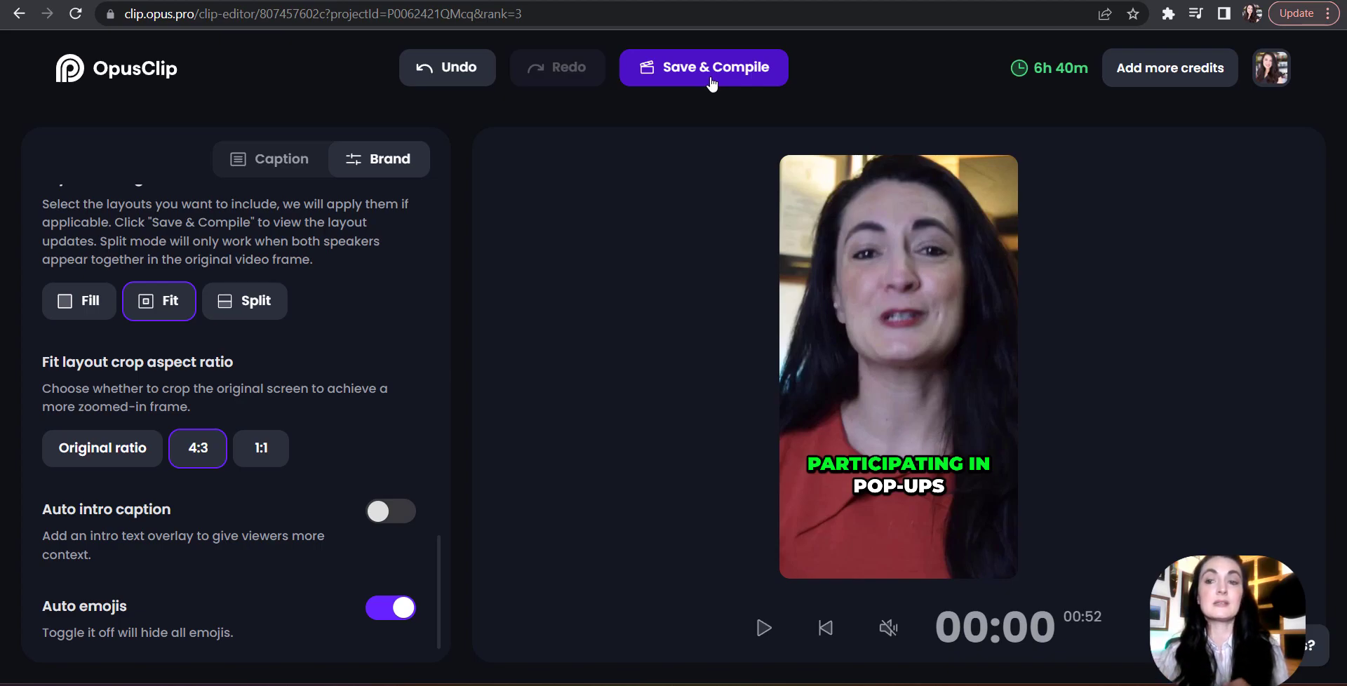
left_click(712, 82)
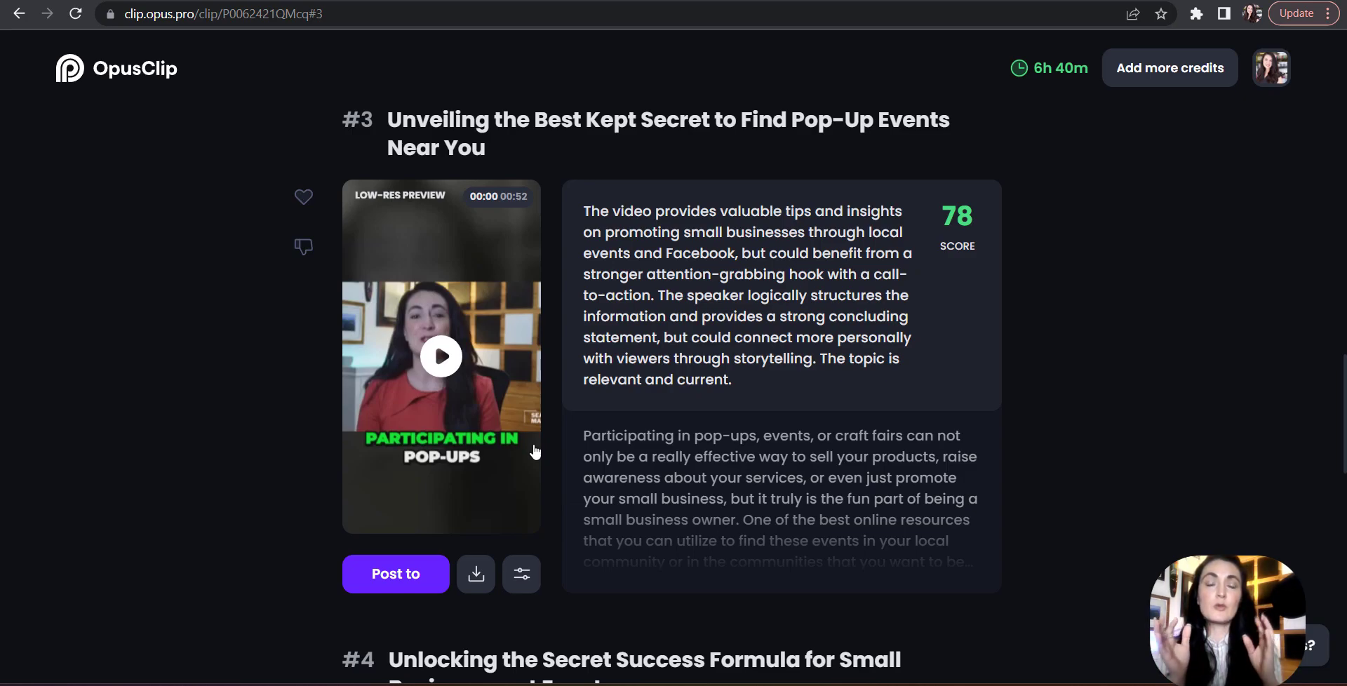
left_click(442, 357)
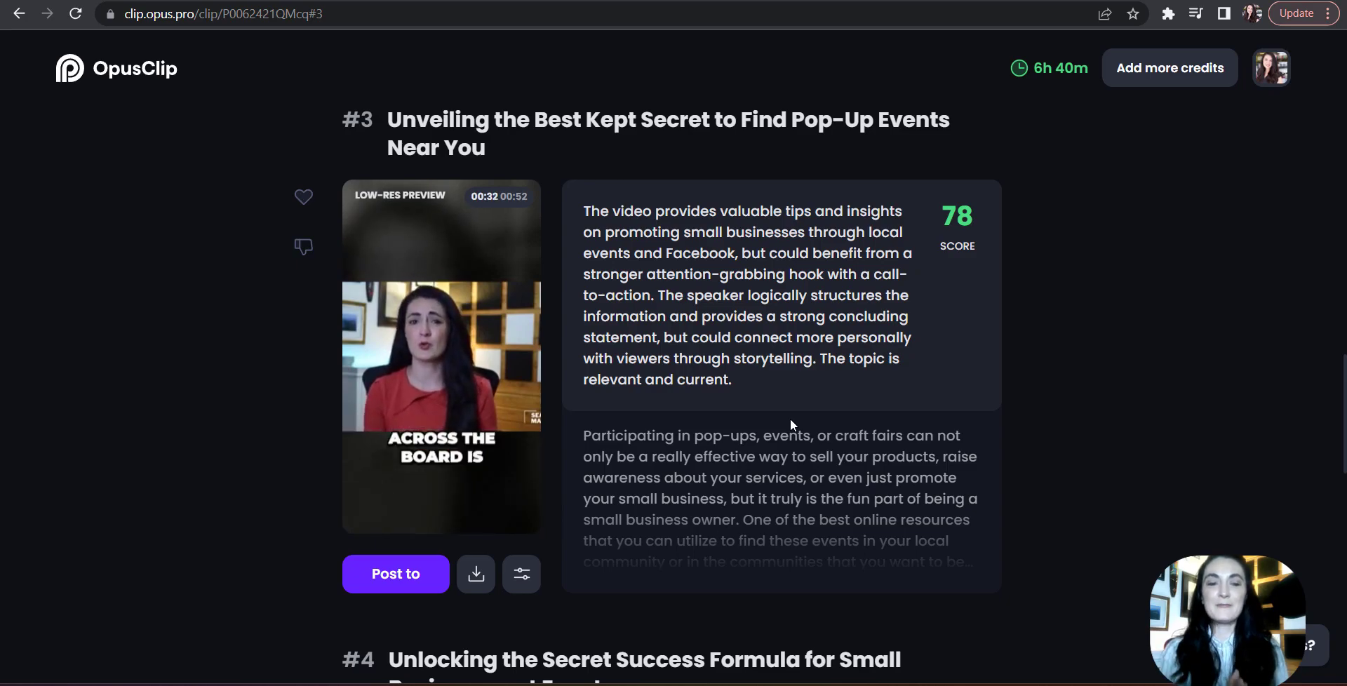
Reopen clip #3 in the editor and set the Fit layout crop aspect ratio to Original ratio
left_click(518, 586)
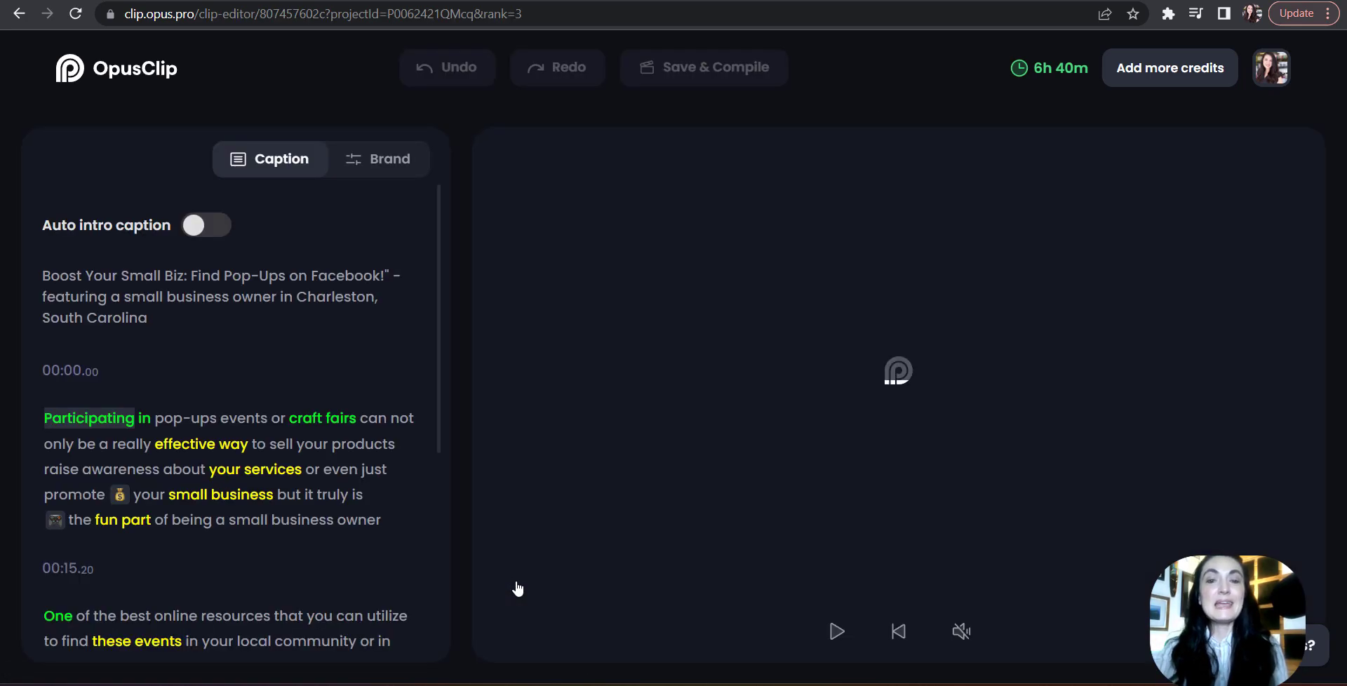
scroll(356, 547, "down", 4)
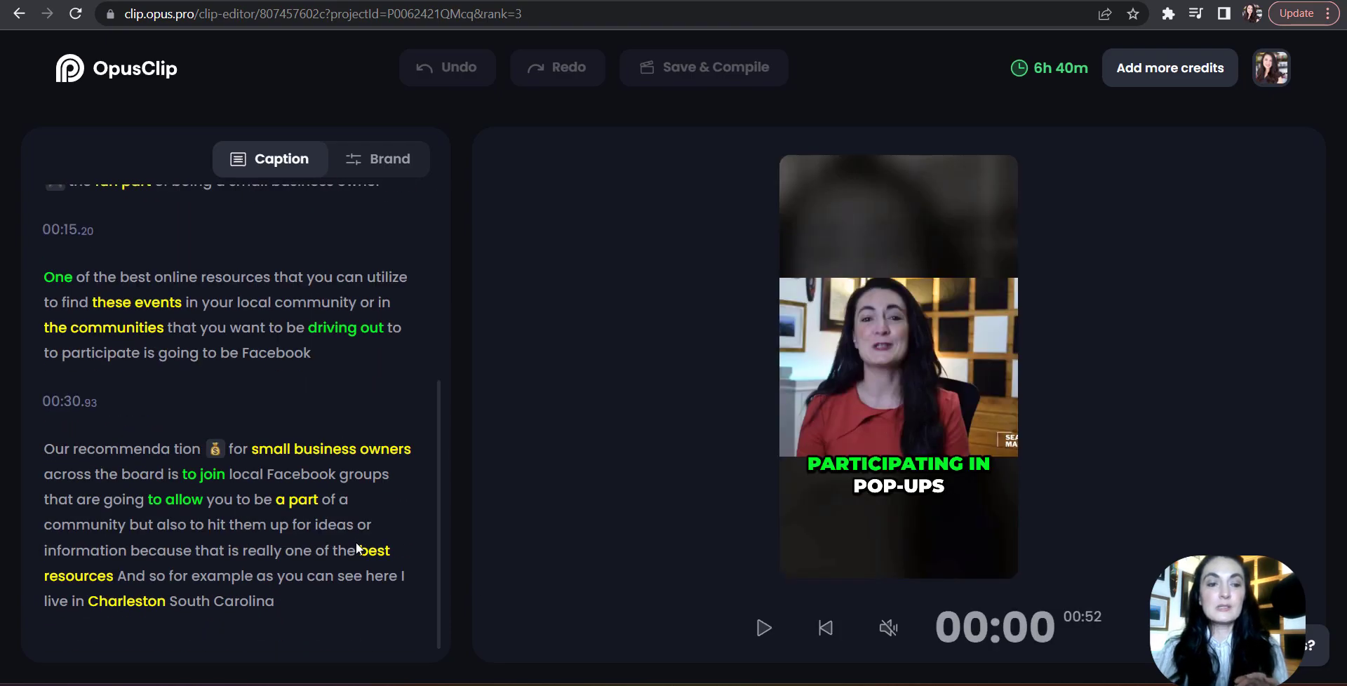
scroll(357, 548, "up", 5)
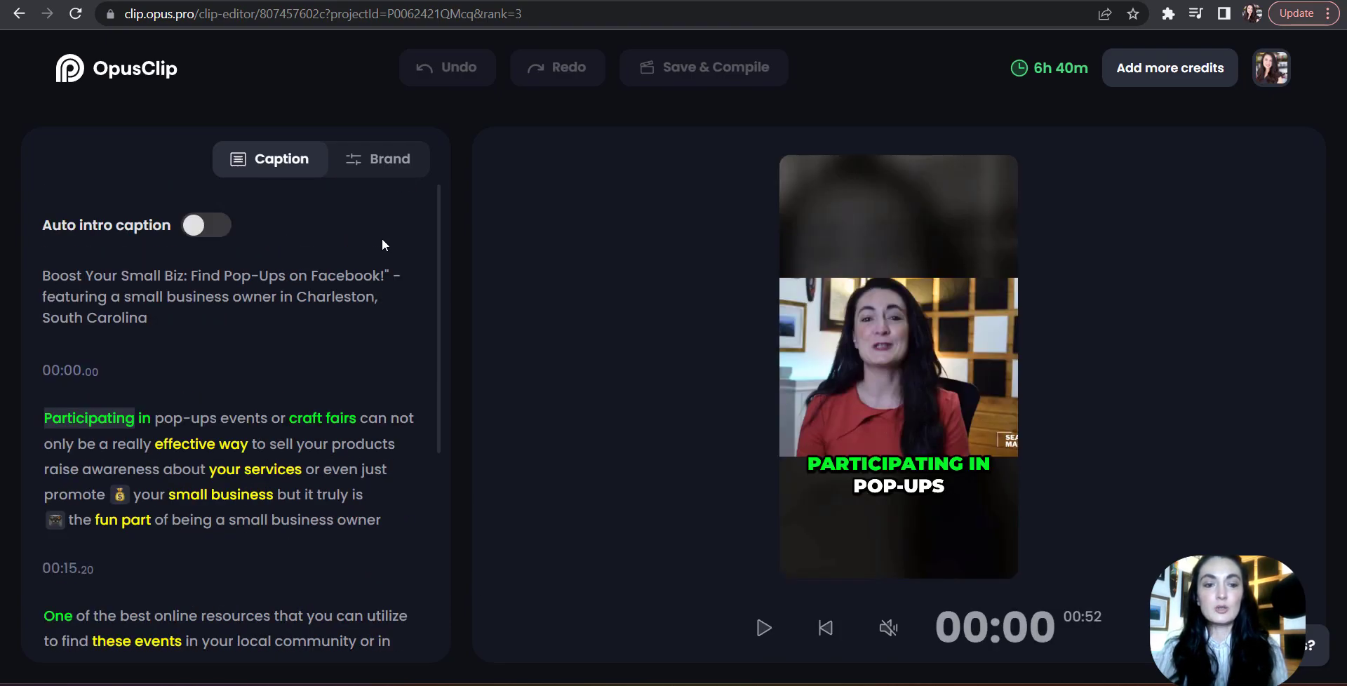
left_click(391, 166)
scroll(326, 447, "down", 6)
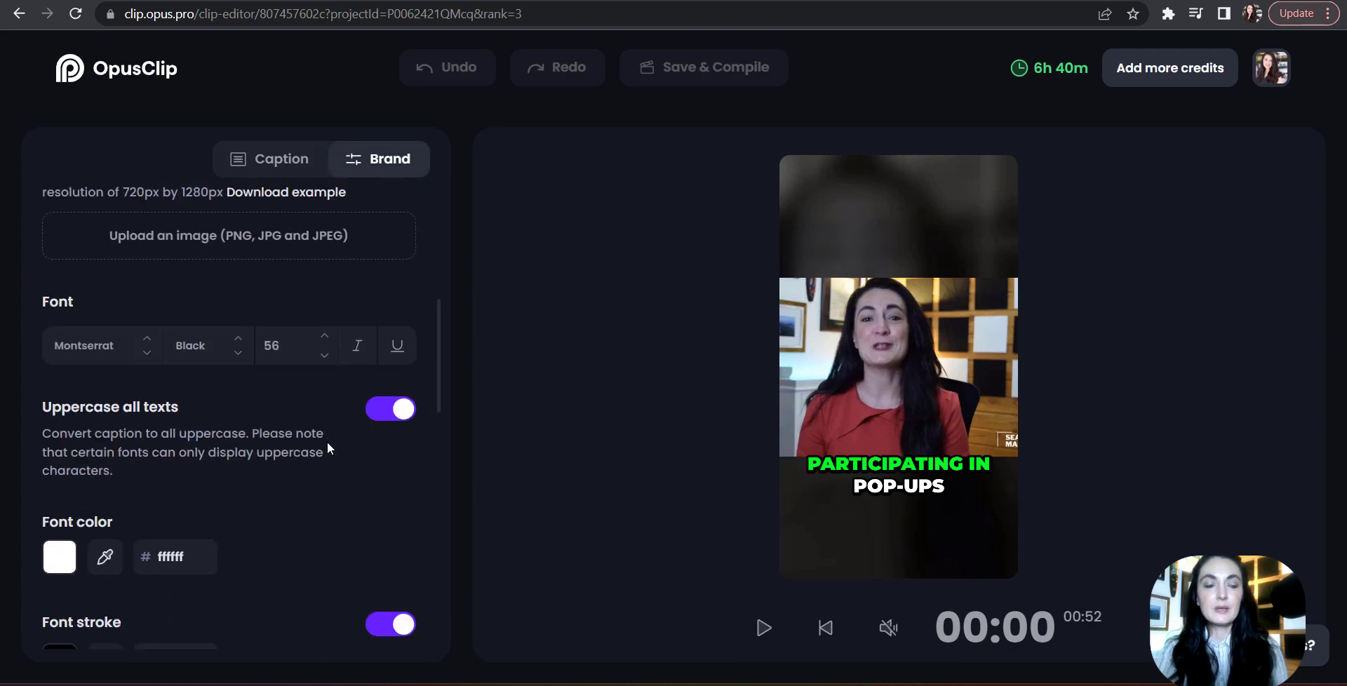
scroll(328, 447, "down", 10)
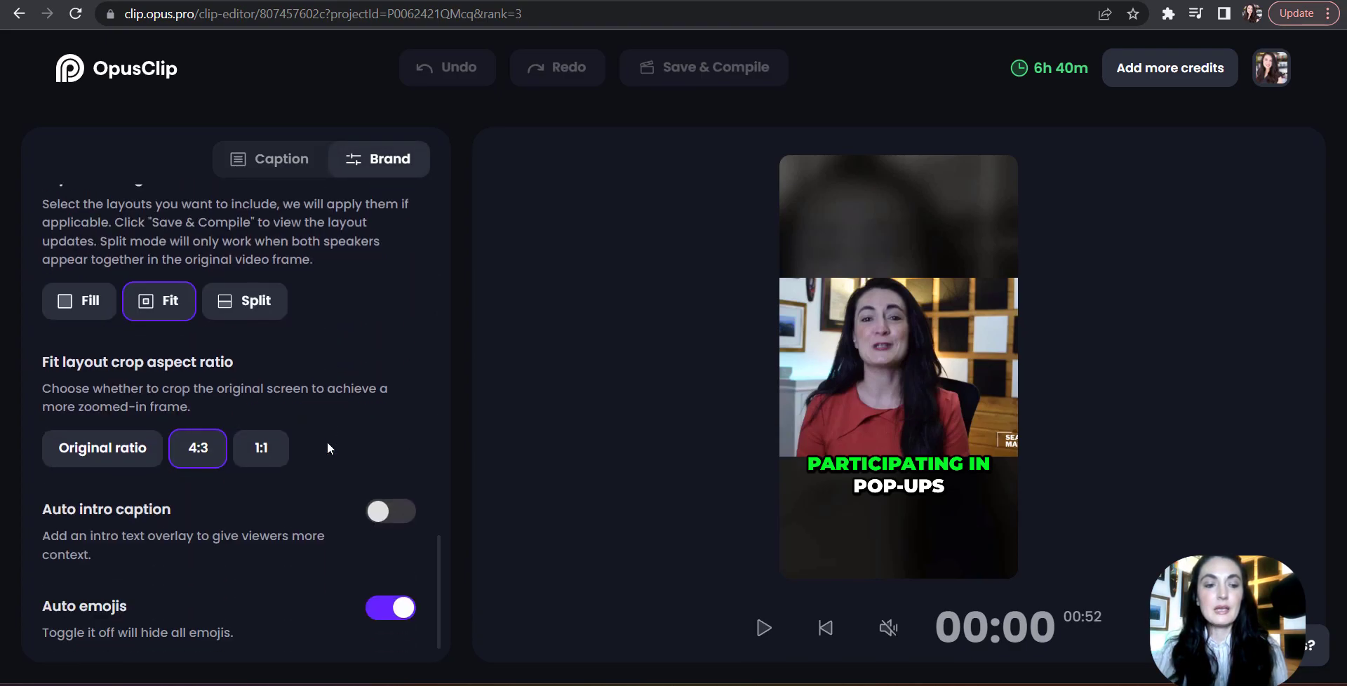
mouse_move(168, 316)
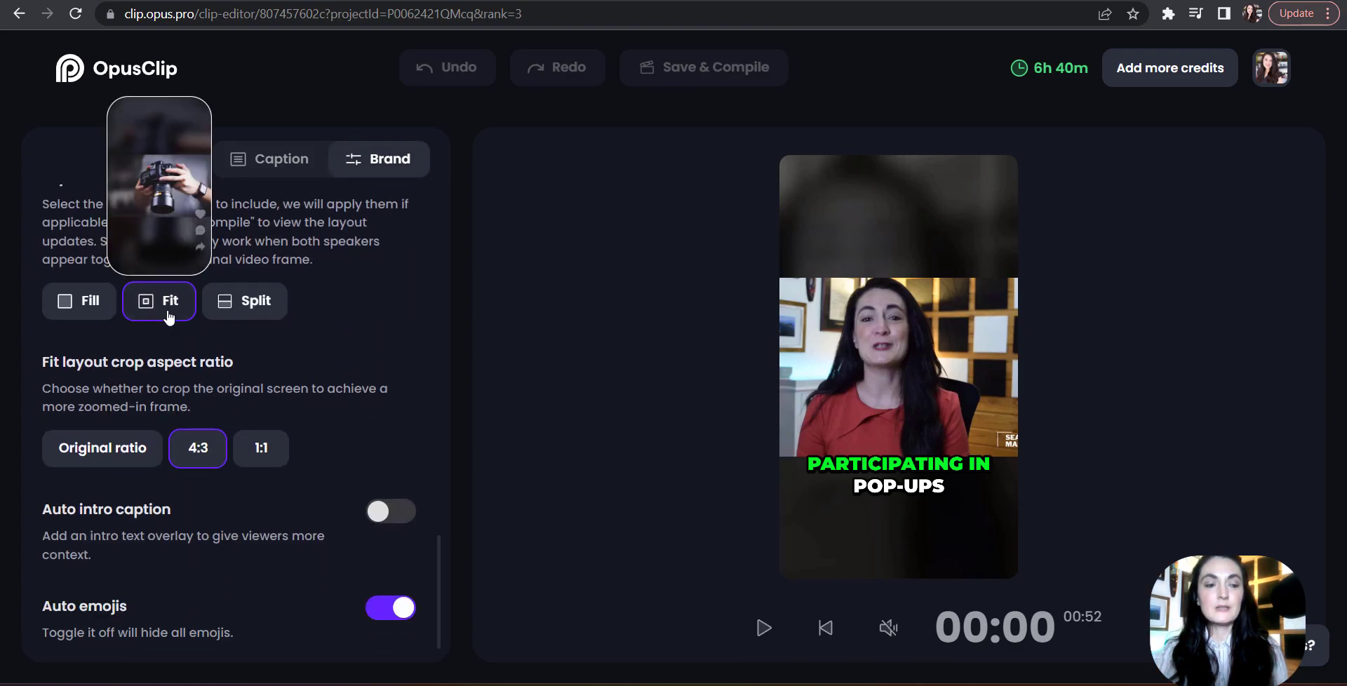
left_click(139, 450)
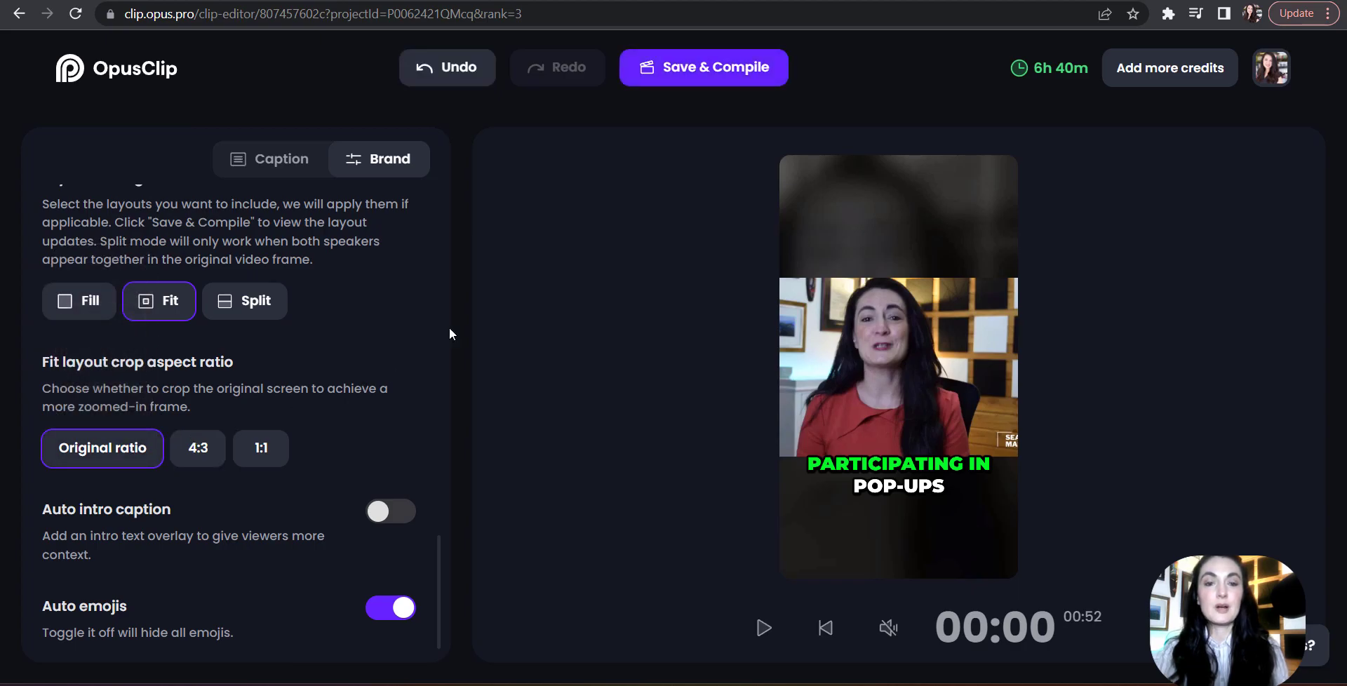
Save and compile clip #3 with the original crop ratio and play its low-res preview
left_click(723, 73)
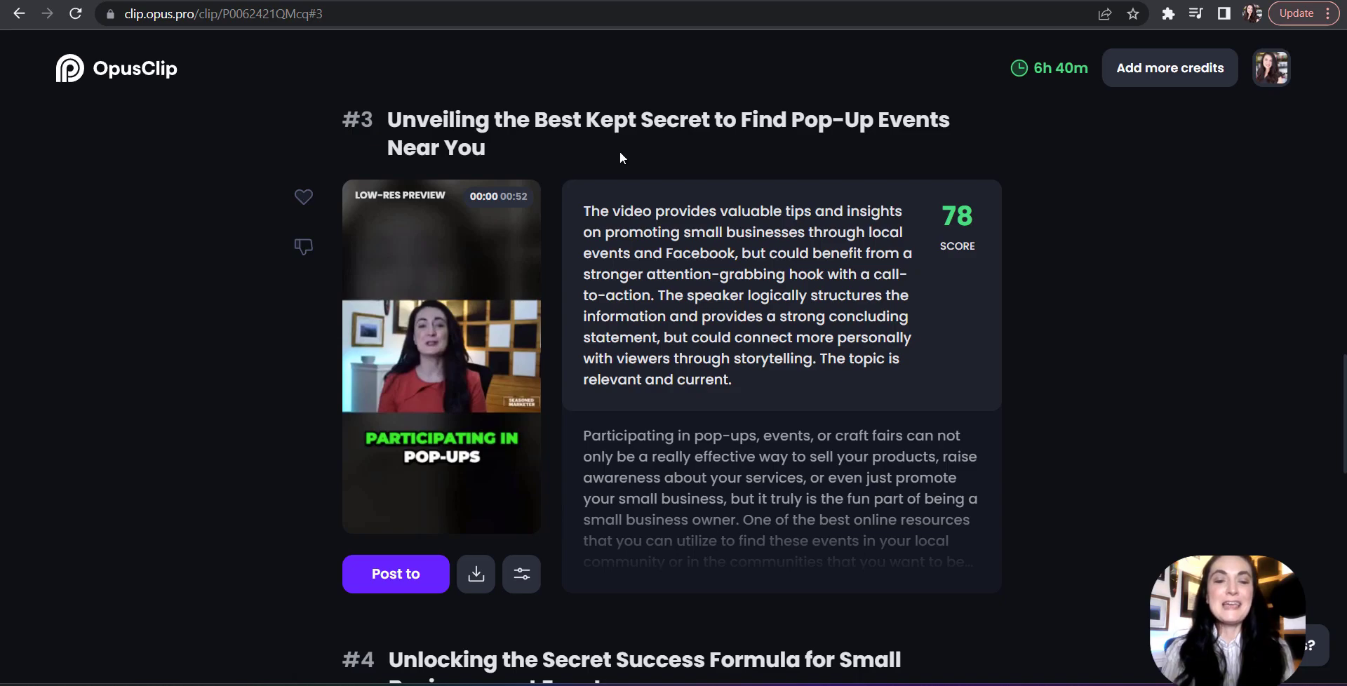
left_click(439, 357)
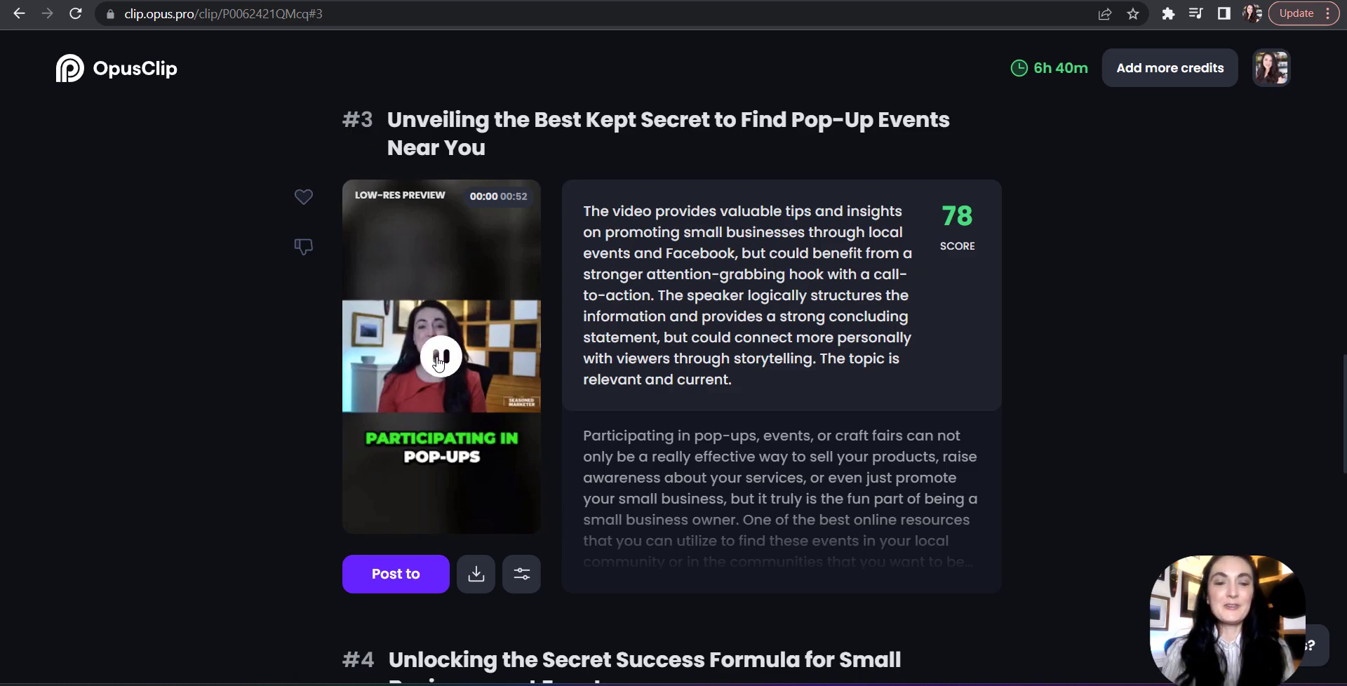